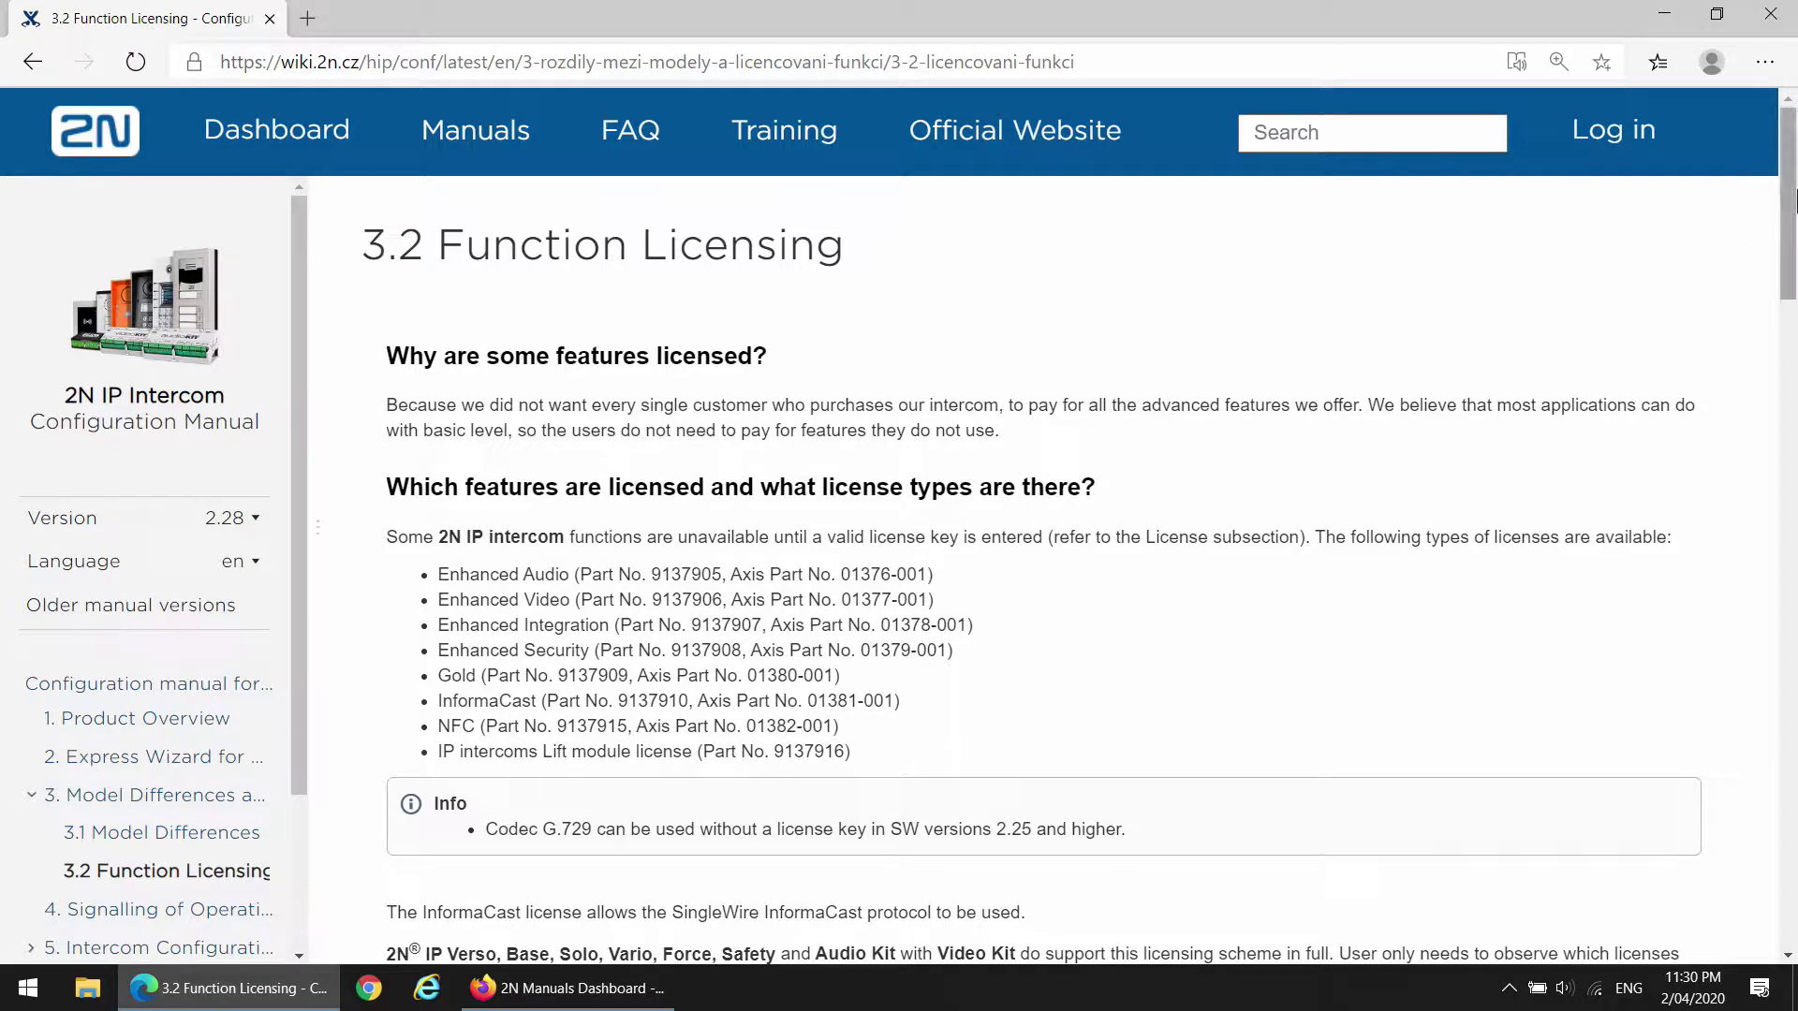
Scroll the Function Licensing page to the licence table covering RTSP, external IP cameras and ONVIF.
drag(1794, 201, 1755, 418)
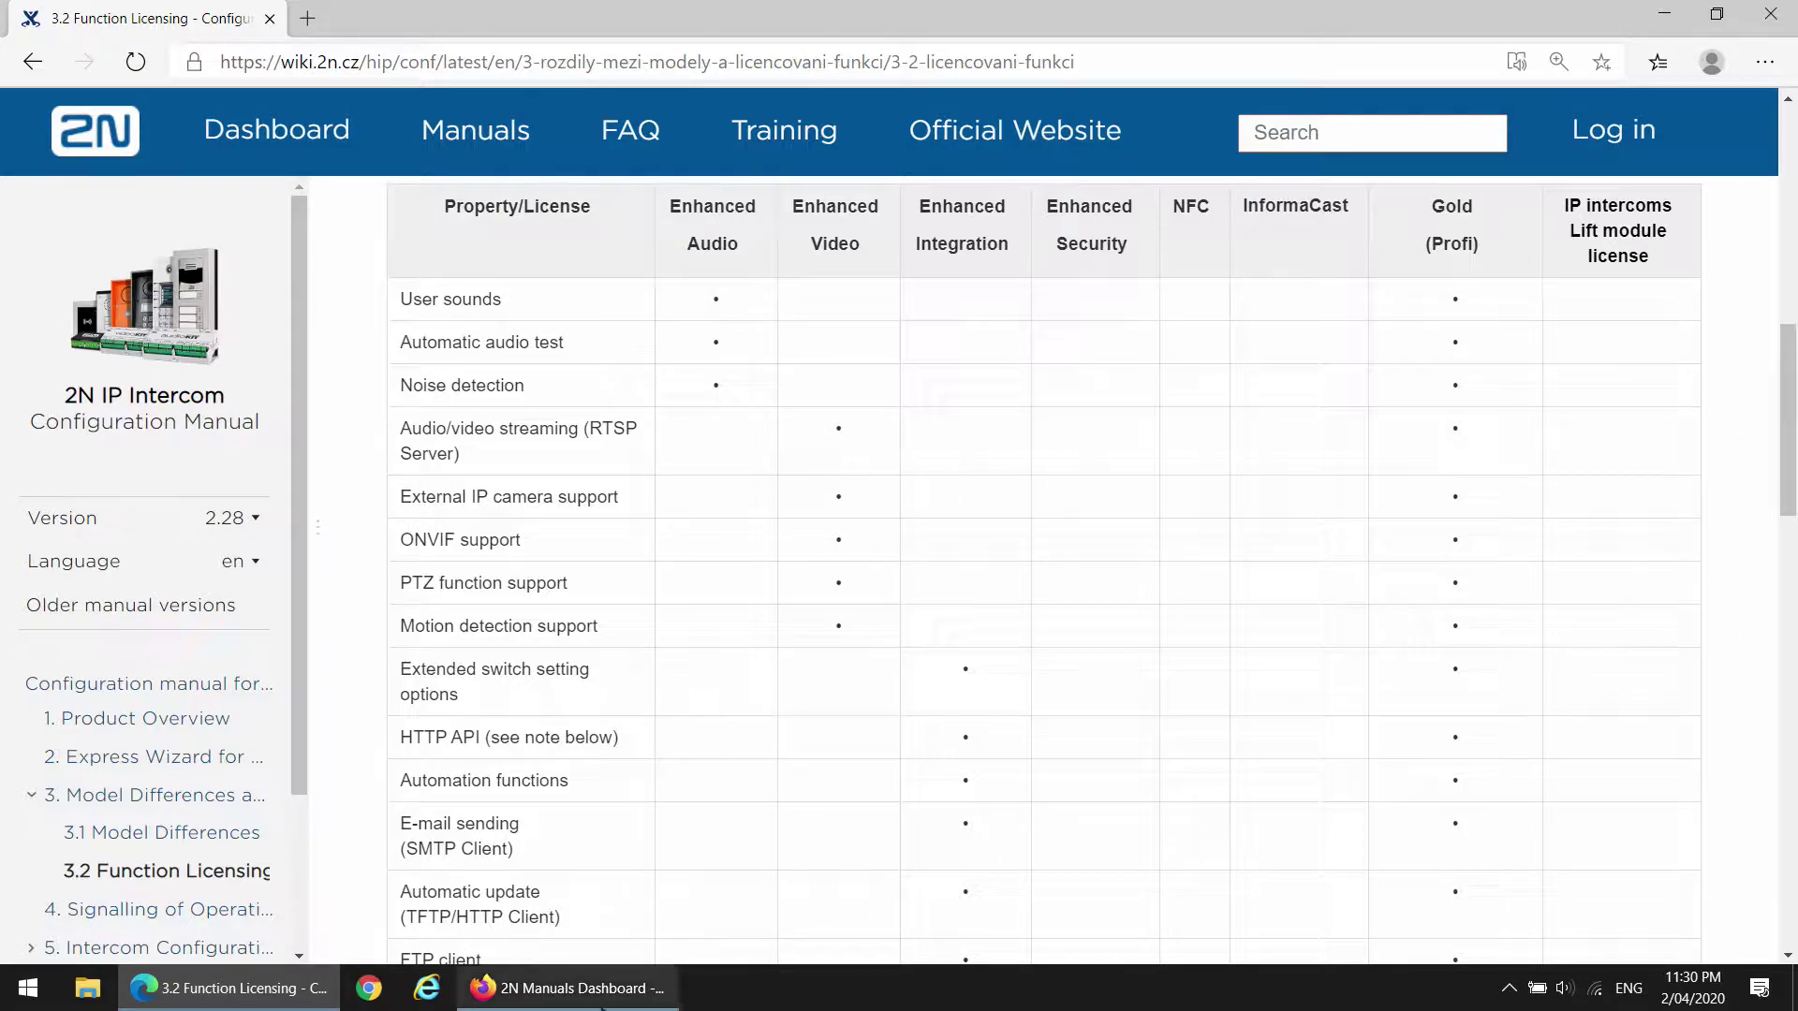
click(602, 1001)
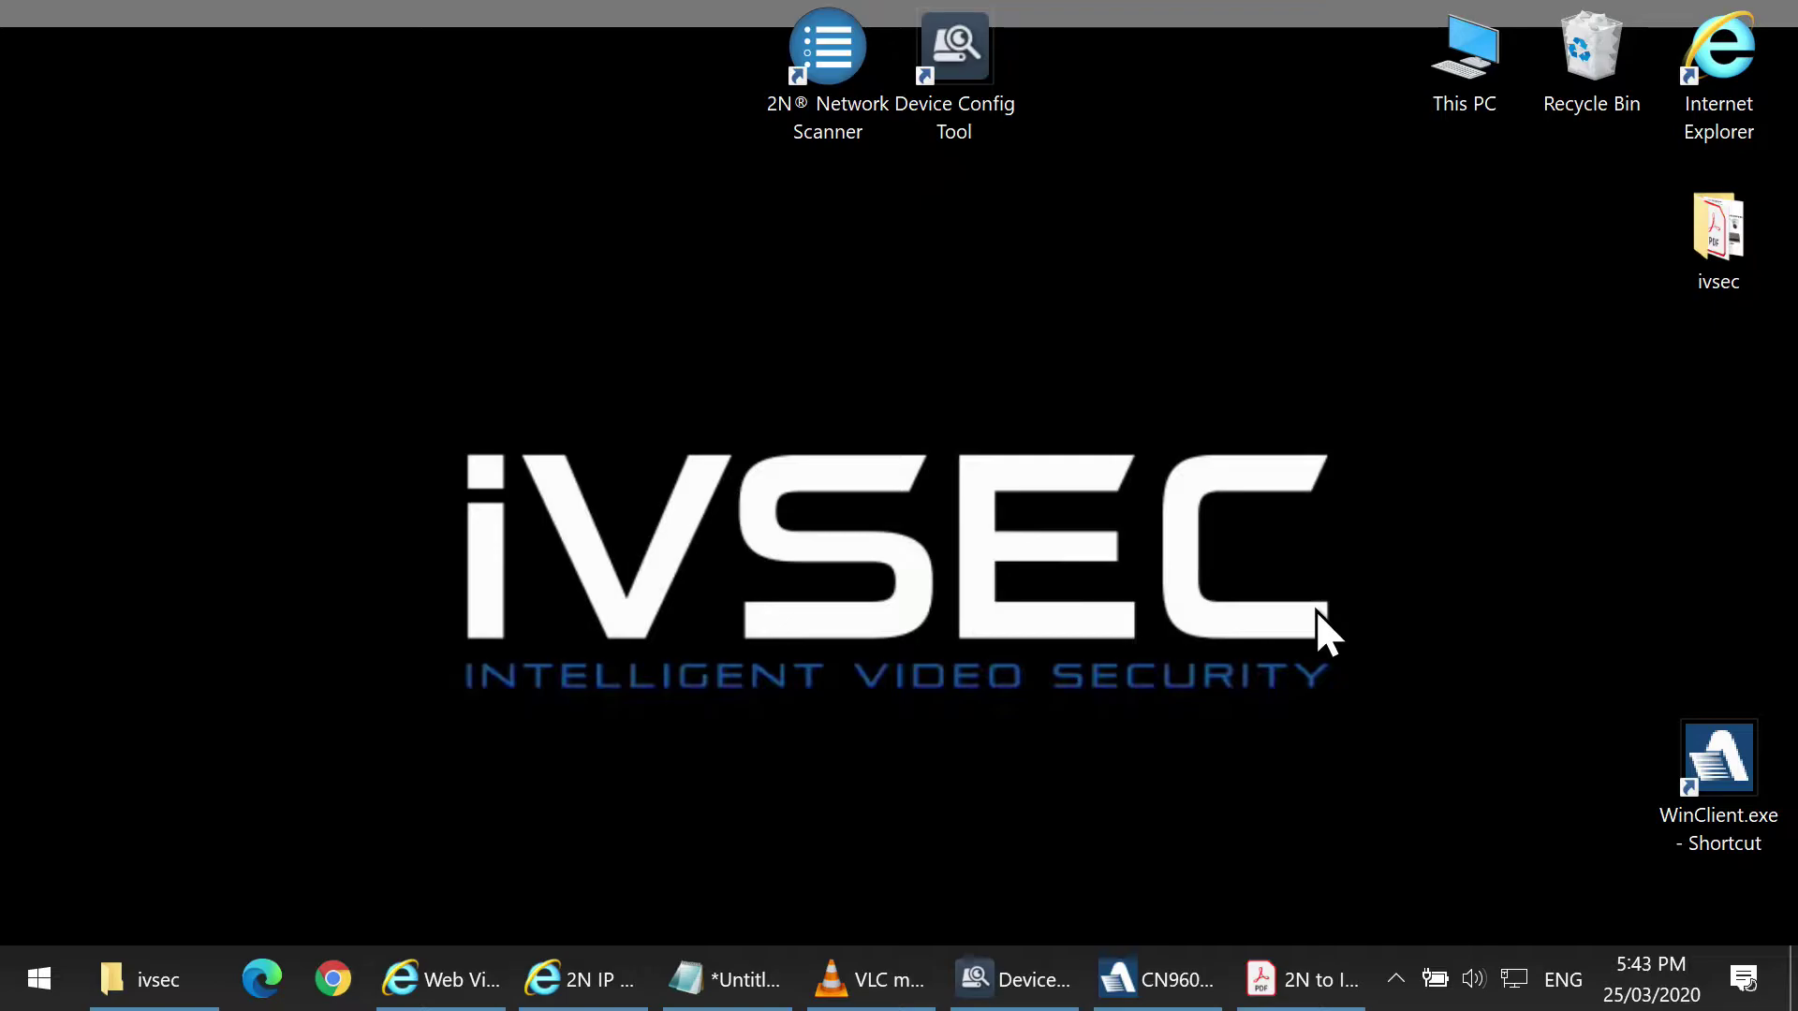
View the network diagram on page 2 of 2N to IVSEC NVR Scenario.pdf, then minimise Acrobat Reader.
click(1301, 979)
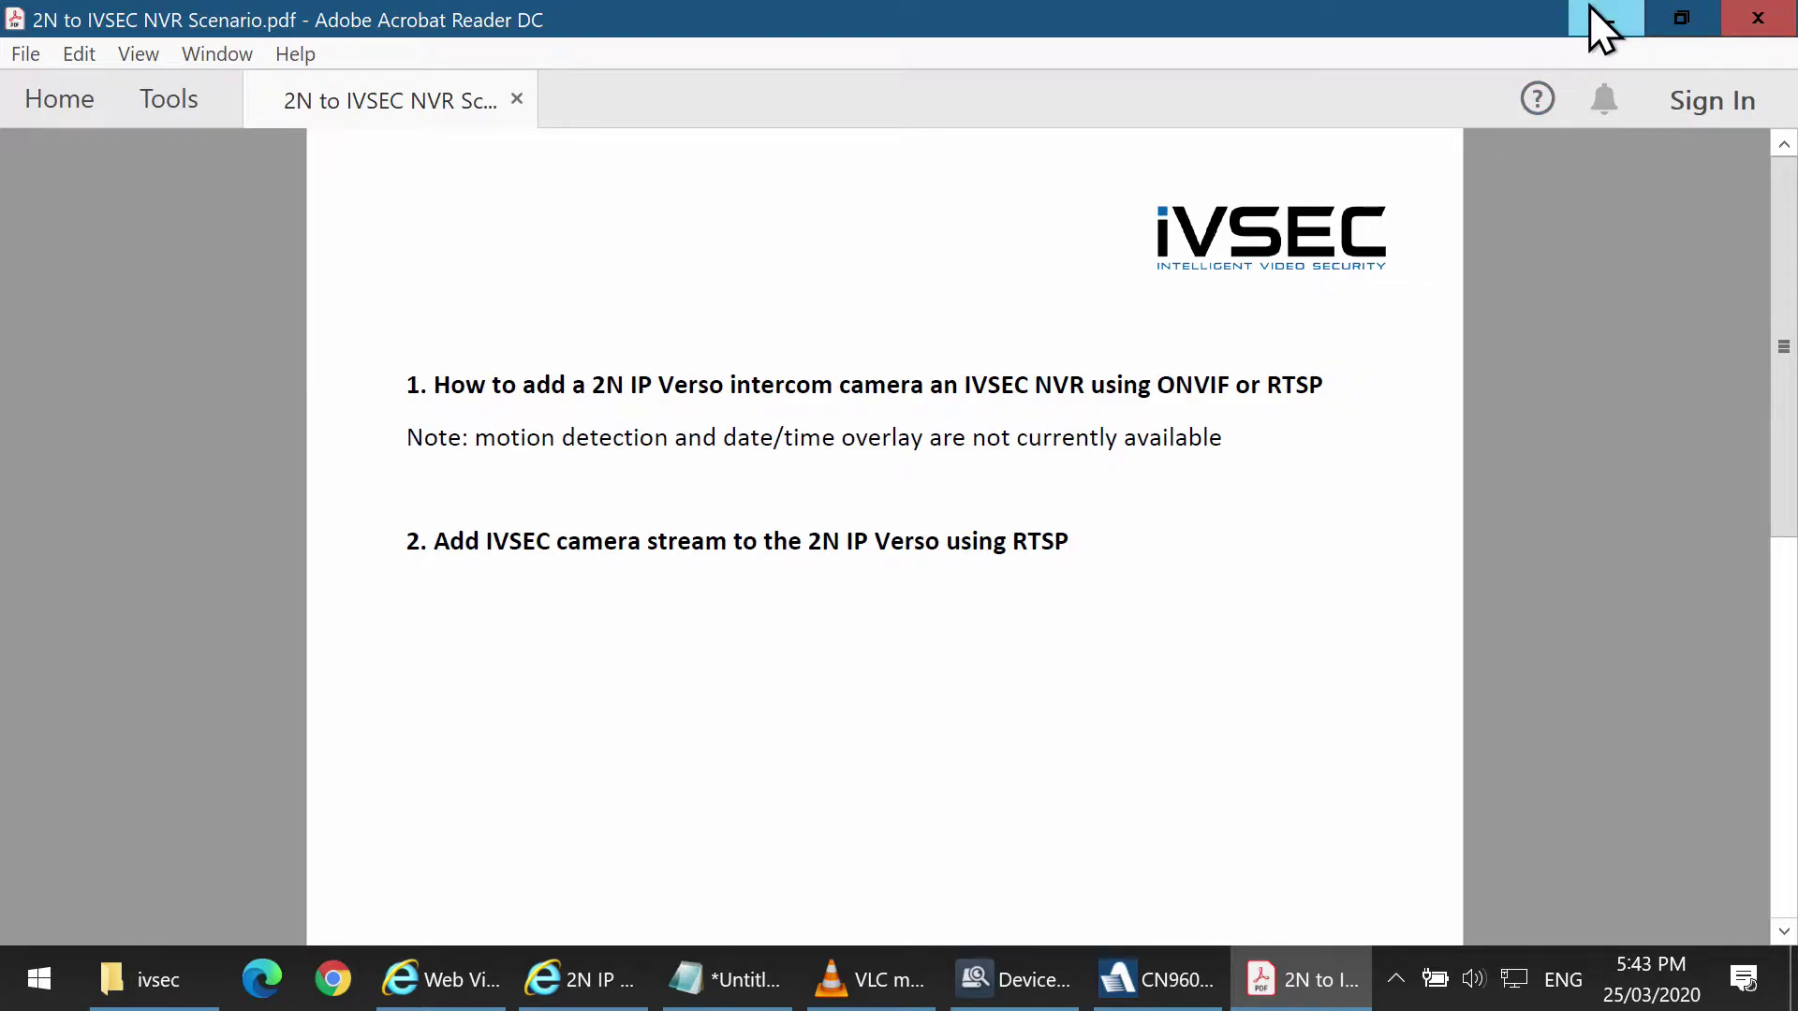
click(1790, 618)
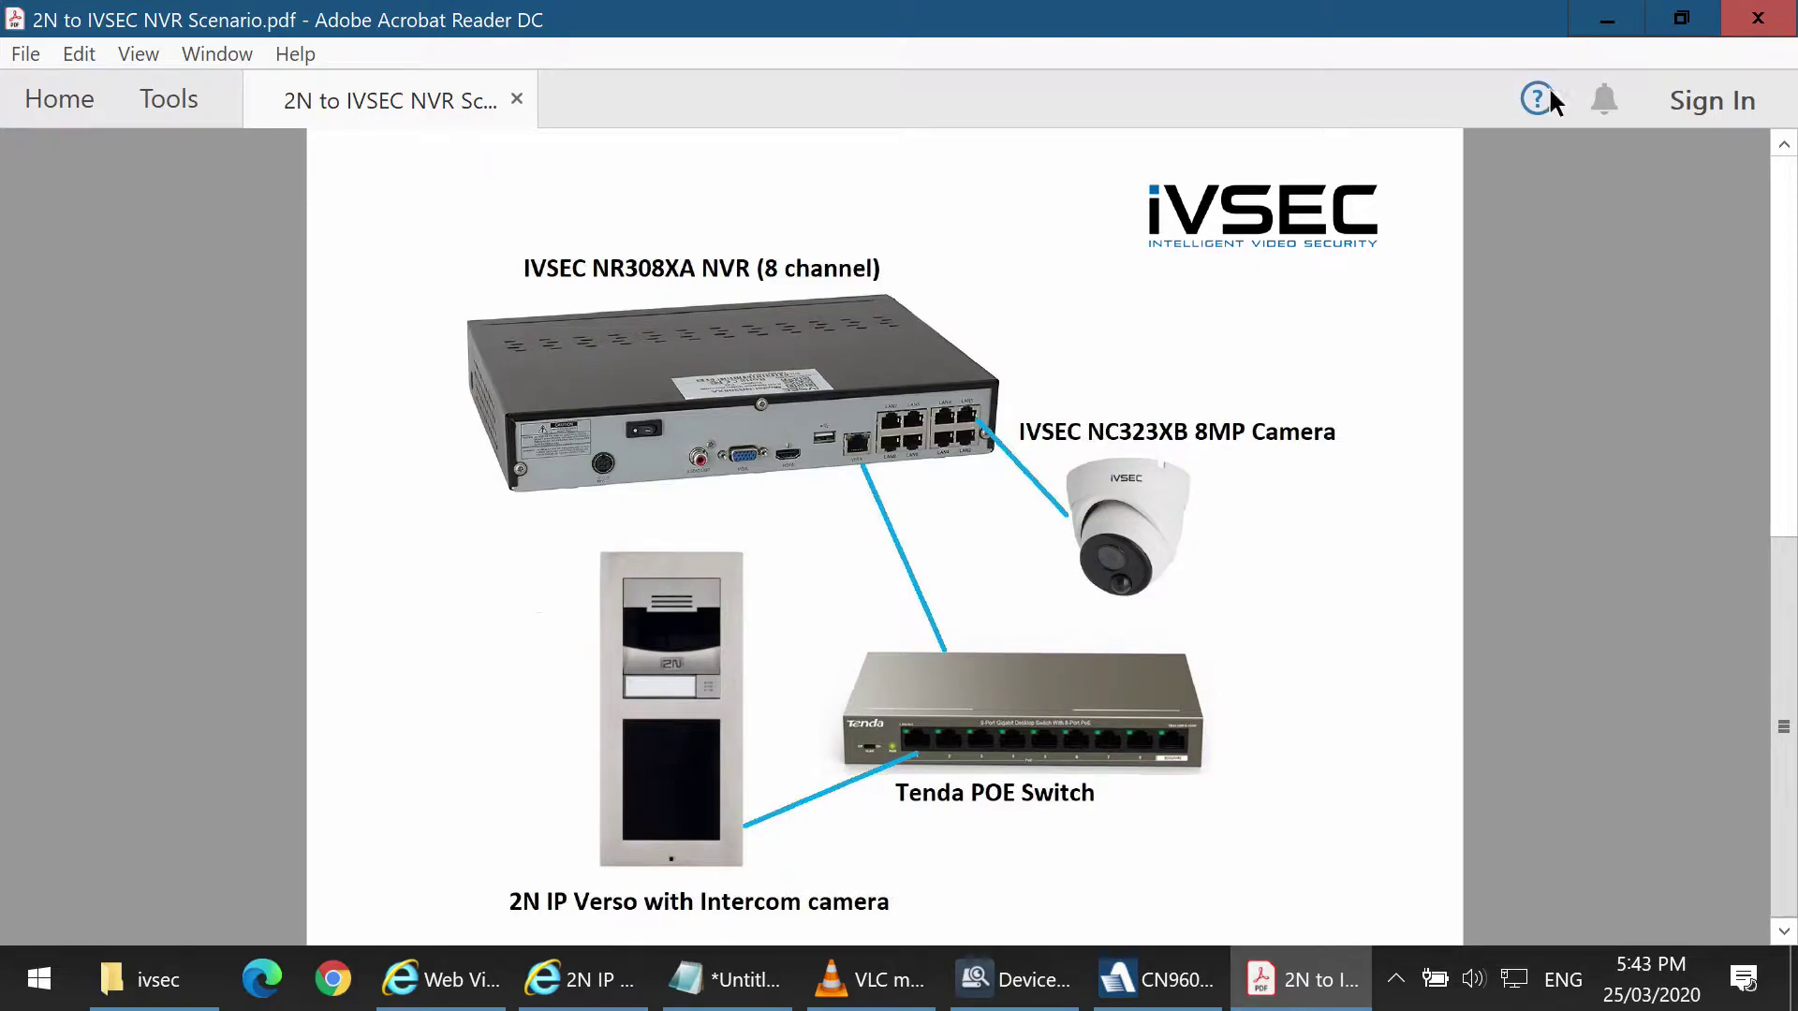
click(1592, 18)
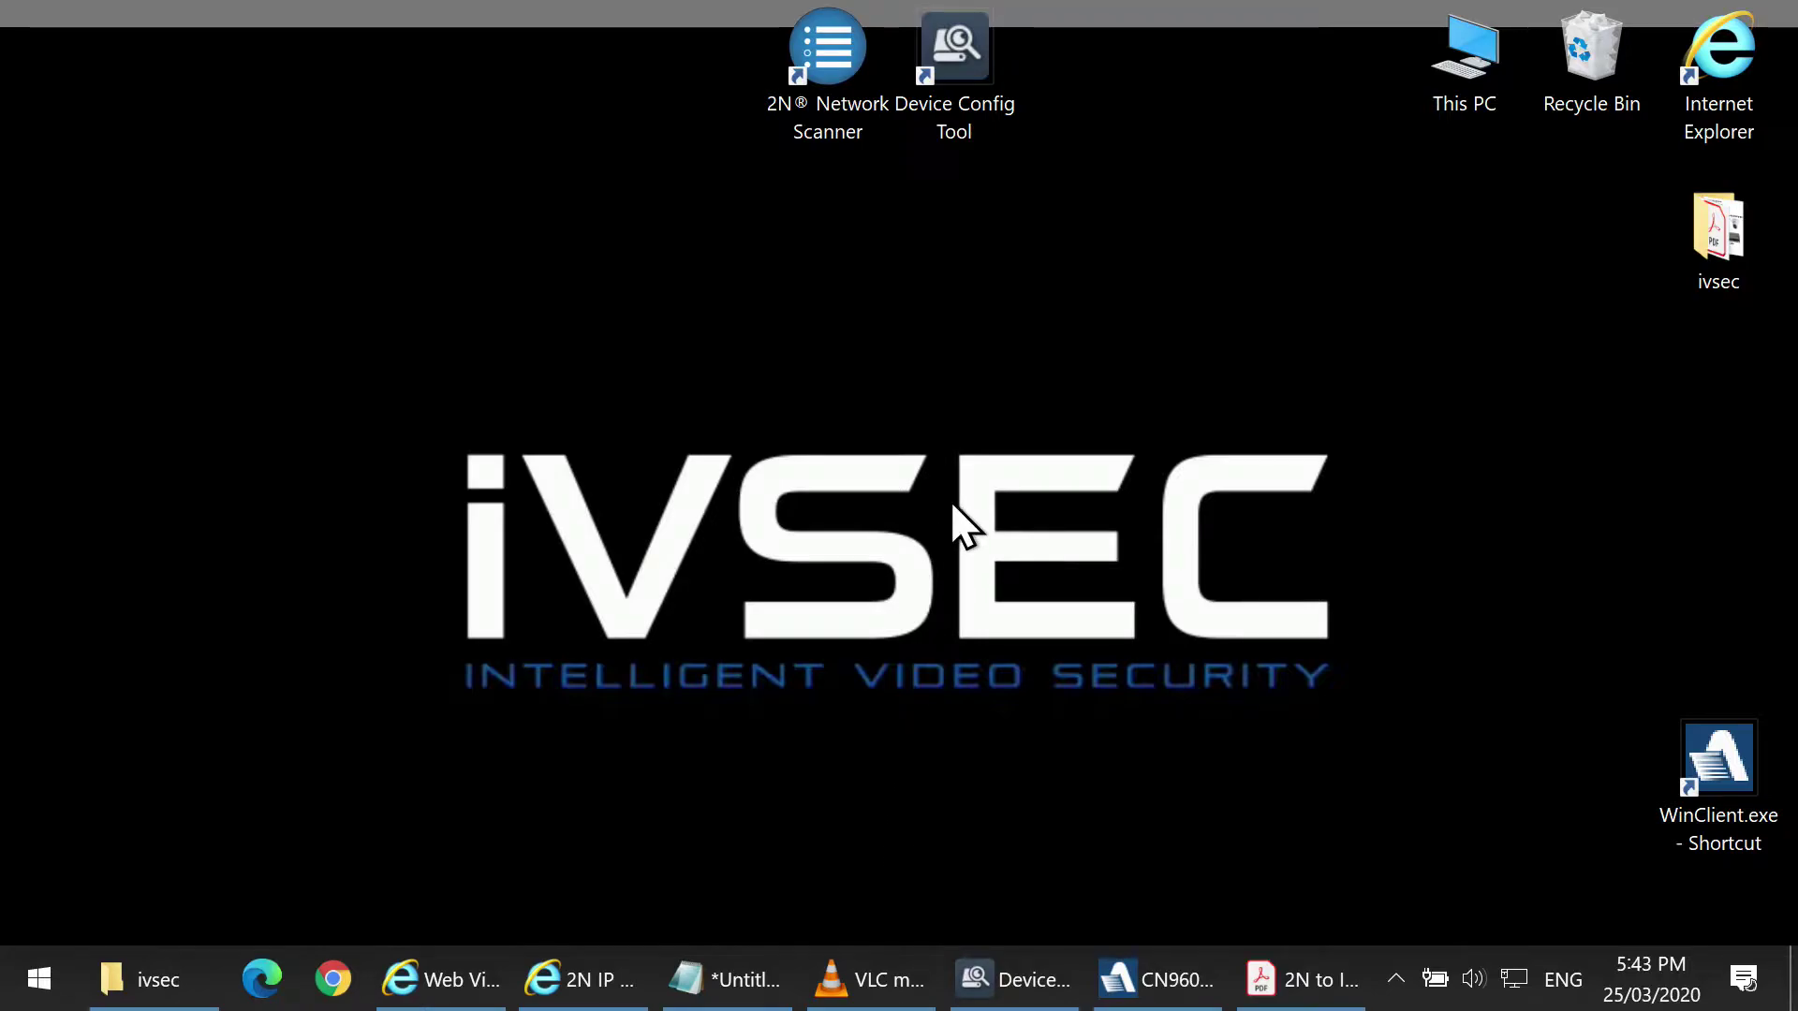
Launch 2N Network Scanner and select the 2N IP Verso found at 192.168.1.102.
double_click(862, 121)
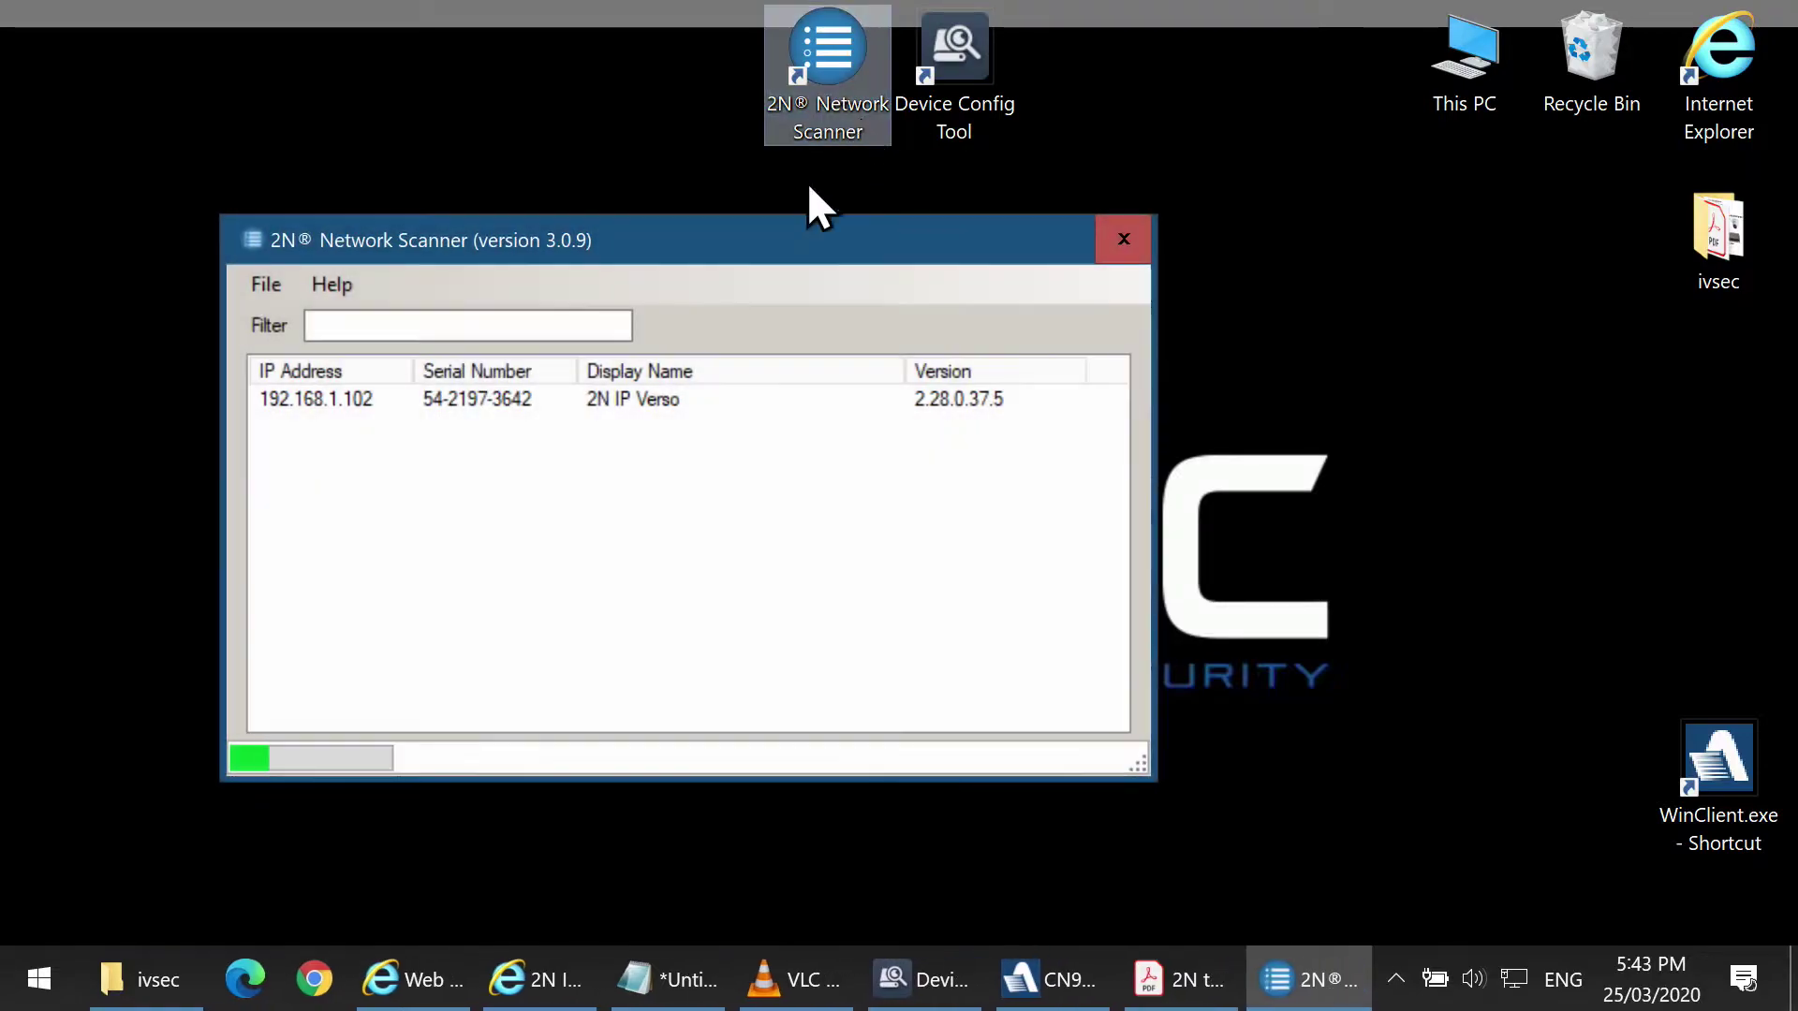
click(380, 393)
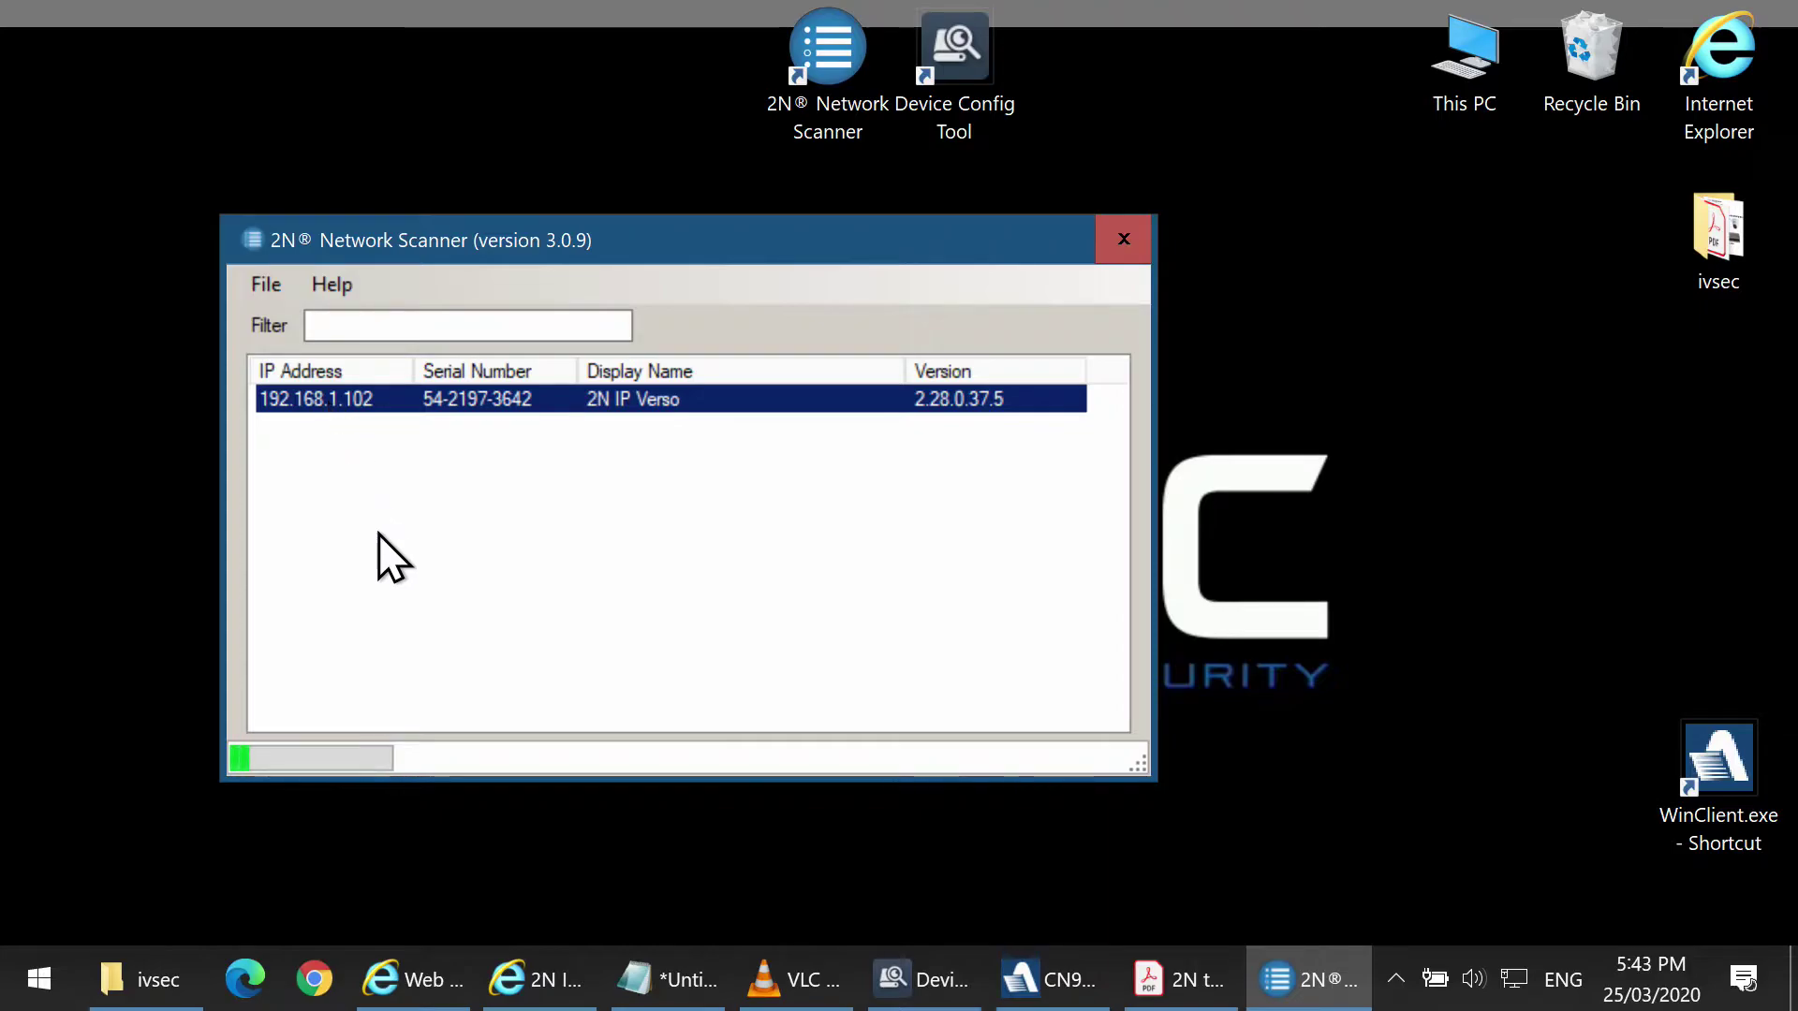
Log in to the 2N IP Verso web interface with the administrator username and password.
click(550, 981)
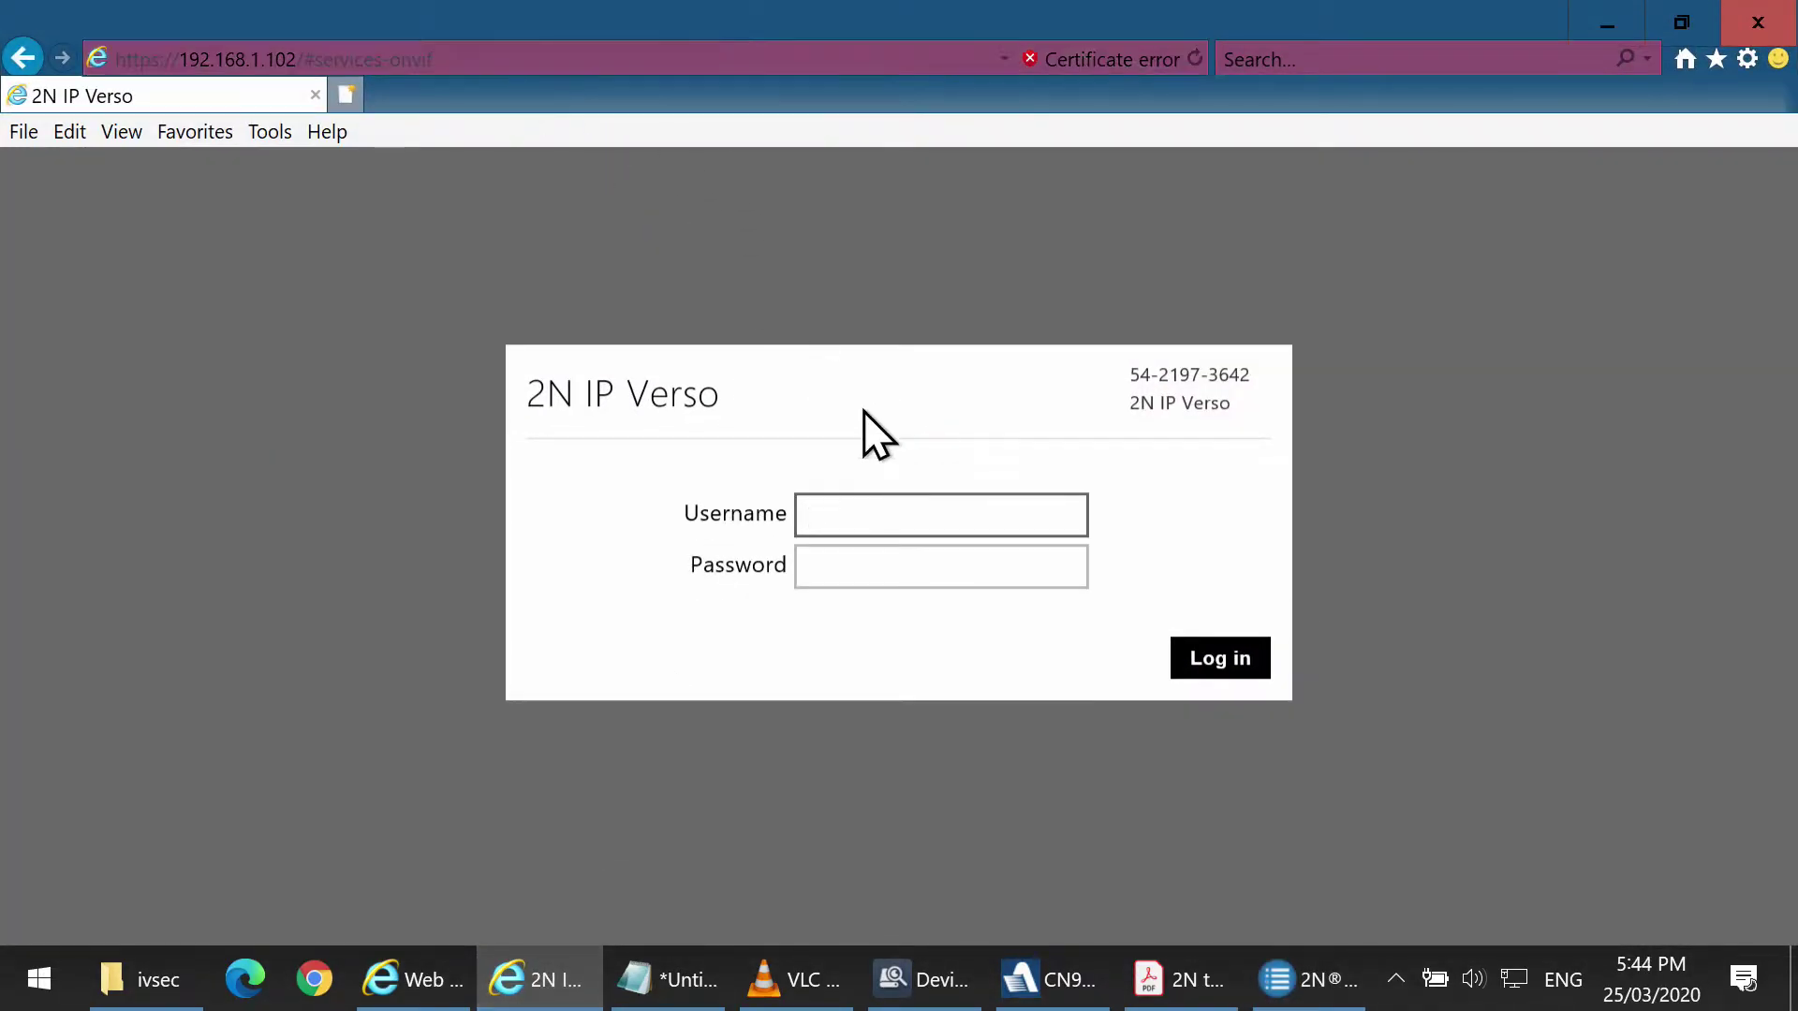
click(858, 514)
text(adm)
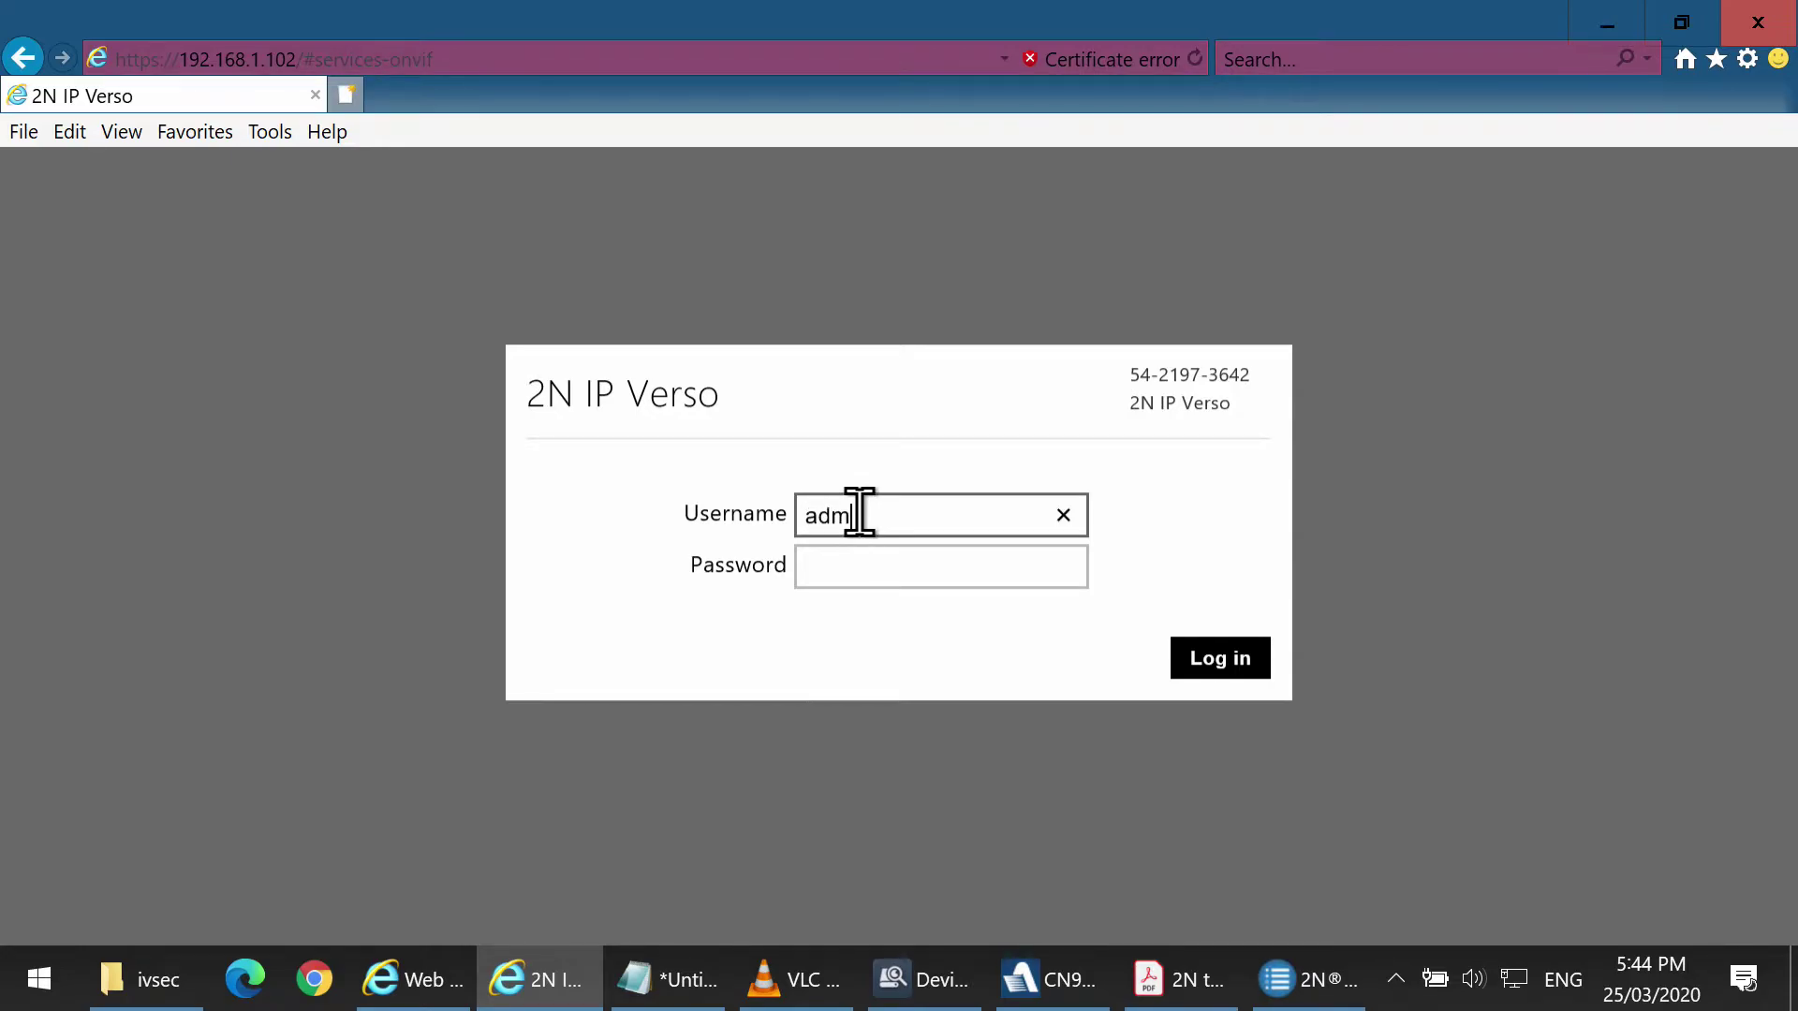
text(in)
key(Tab)
text(*******)
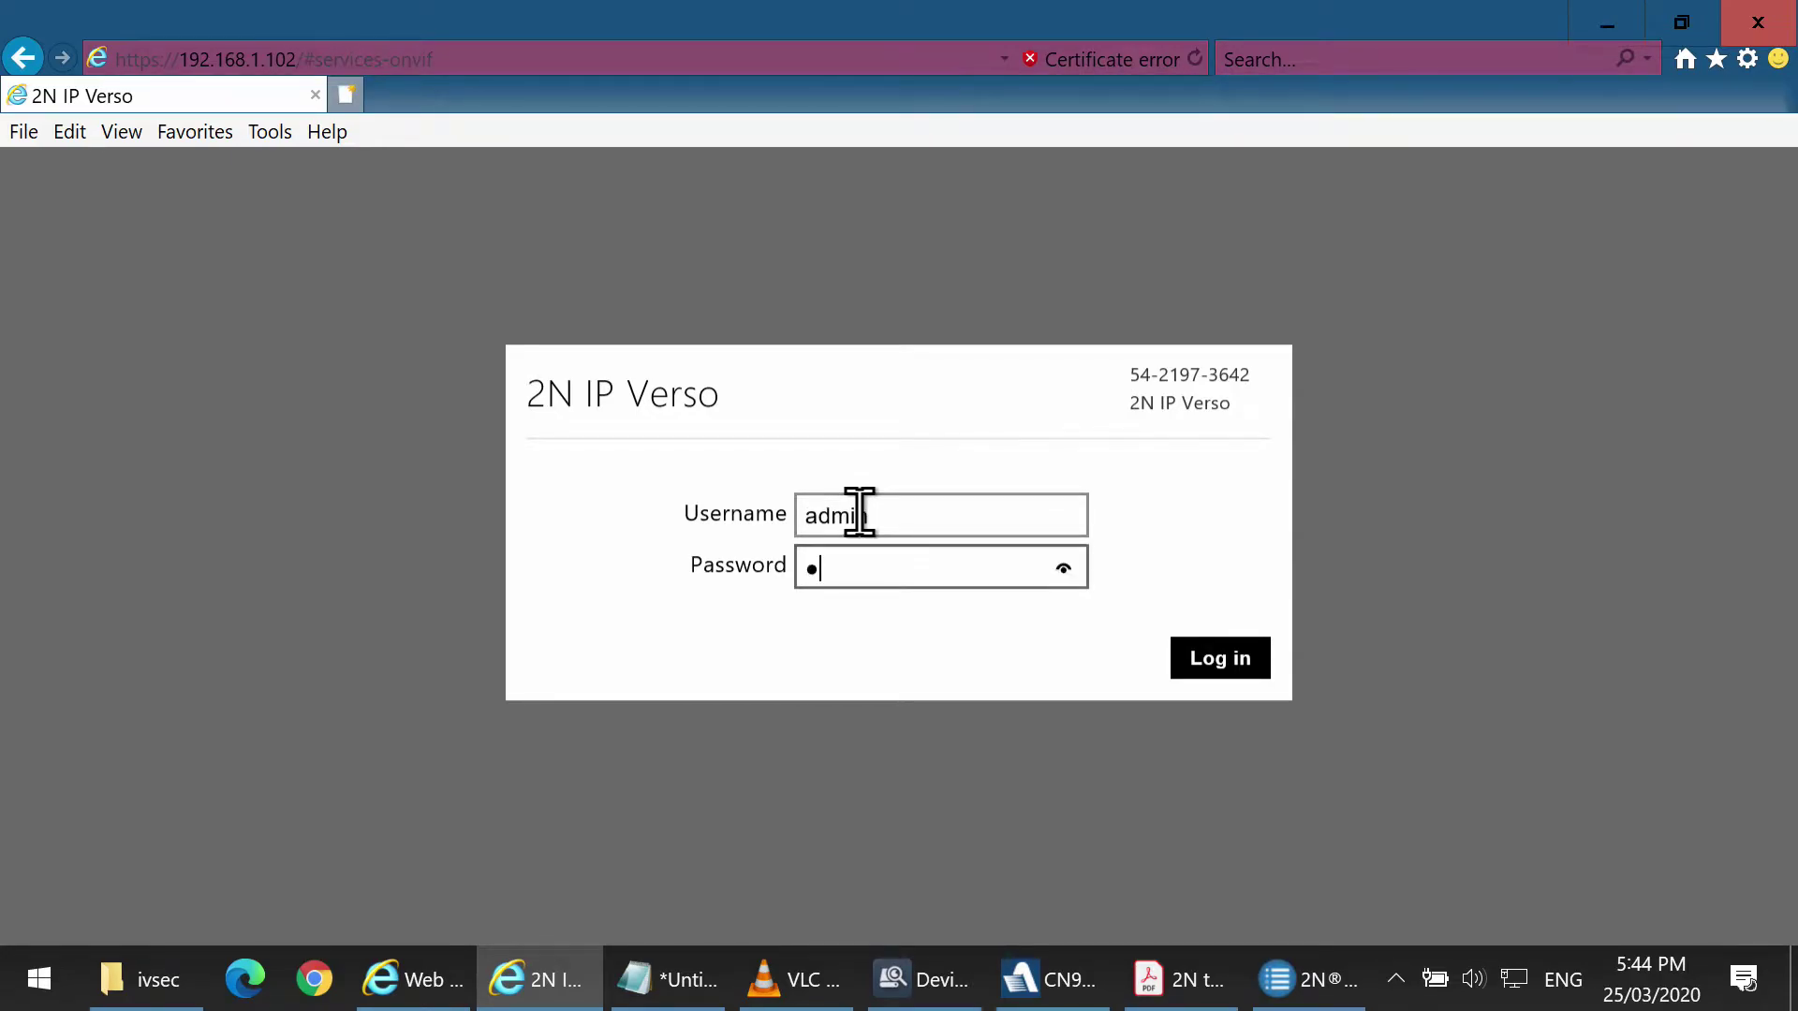
text(*)
click(1222, 660)
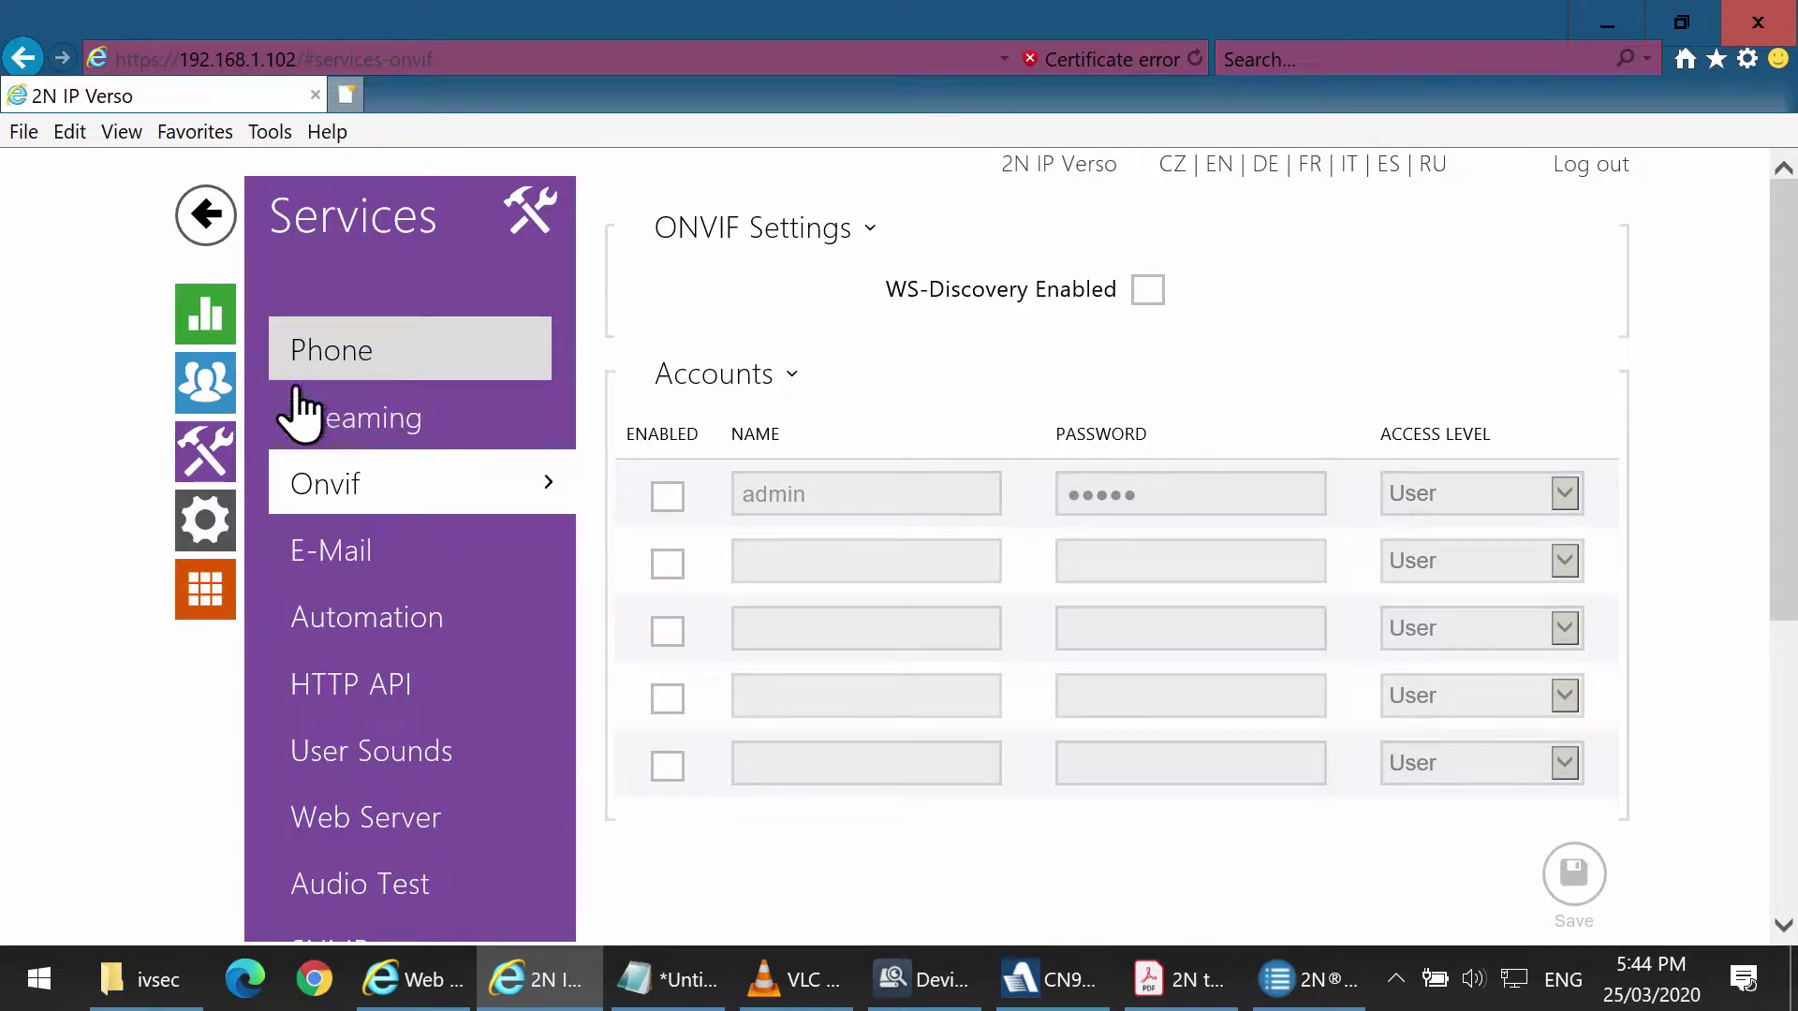
Enable ONVIF WS-Discovery and ONVIF account 1 with a new password, and save.
click(211, 432)
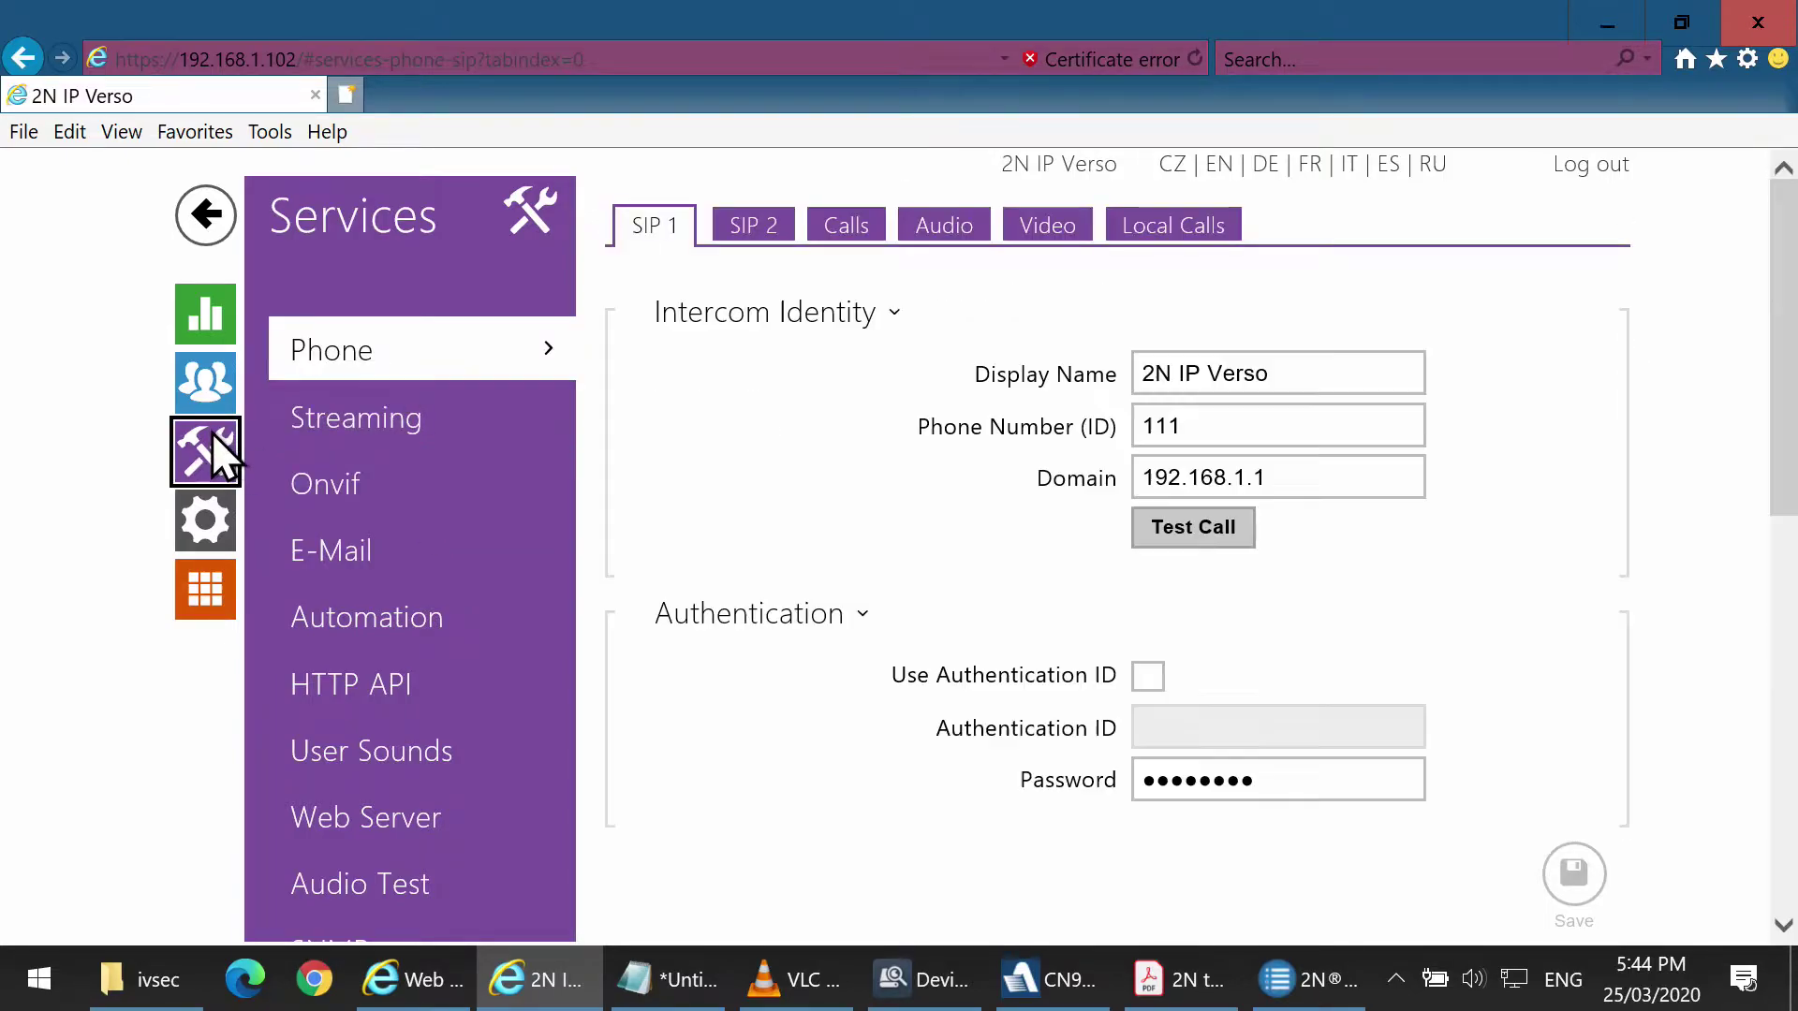
click(363, 483)
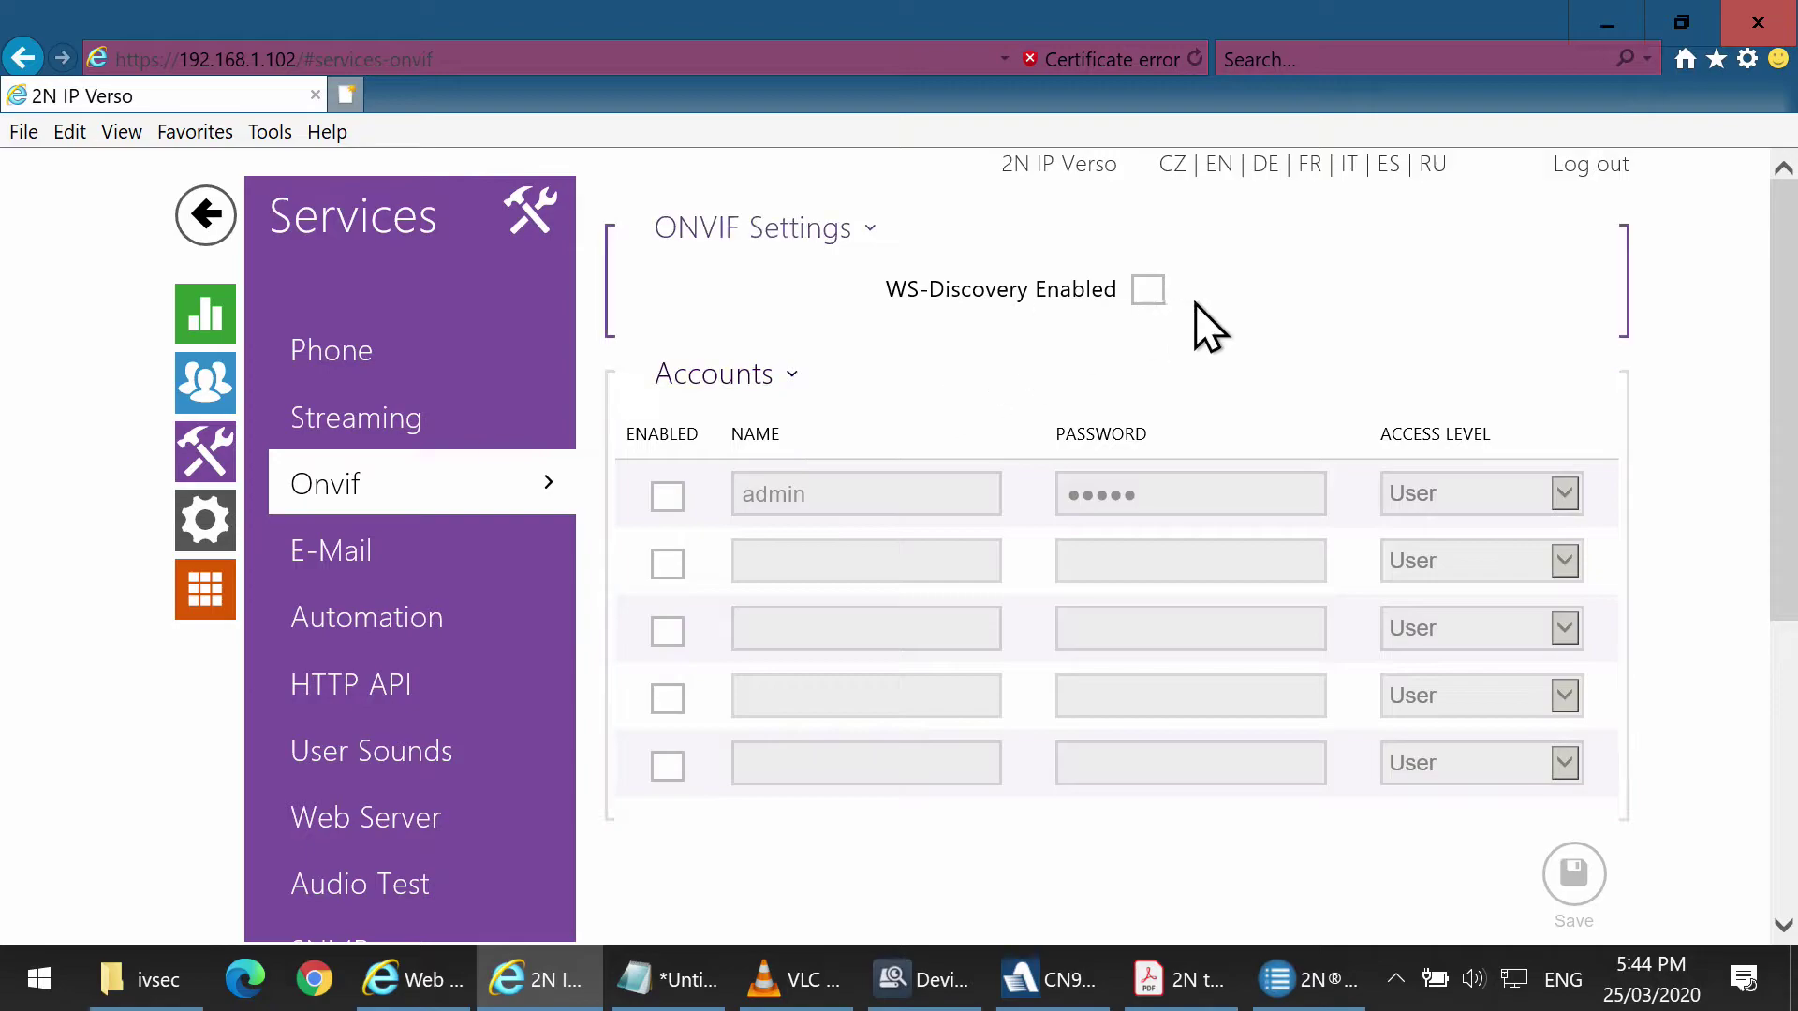
click(1147, 292)
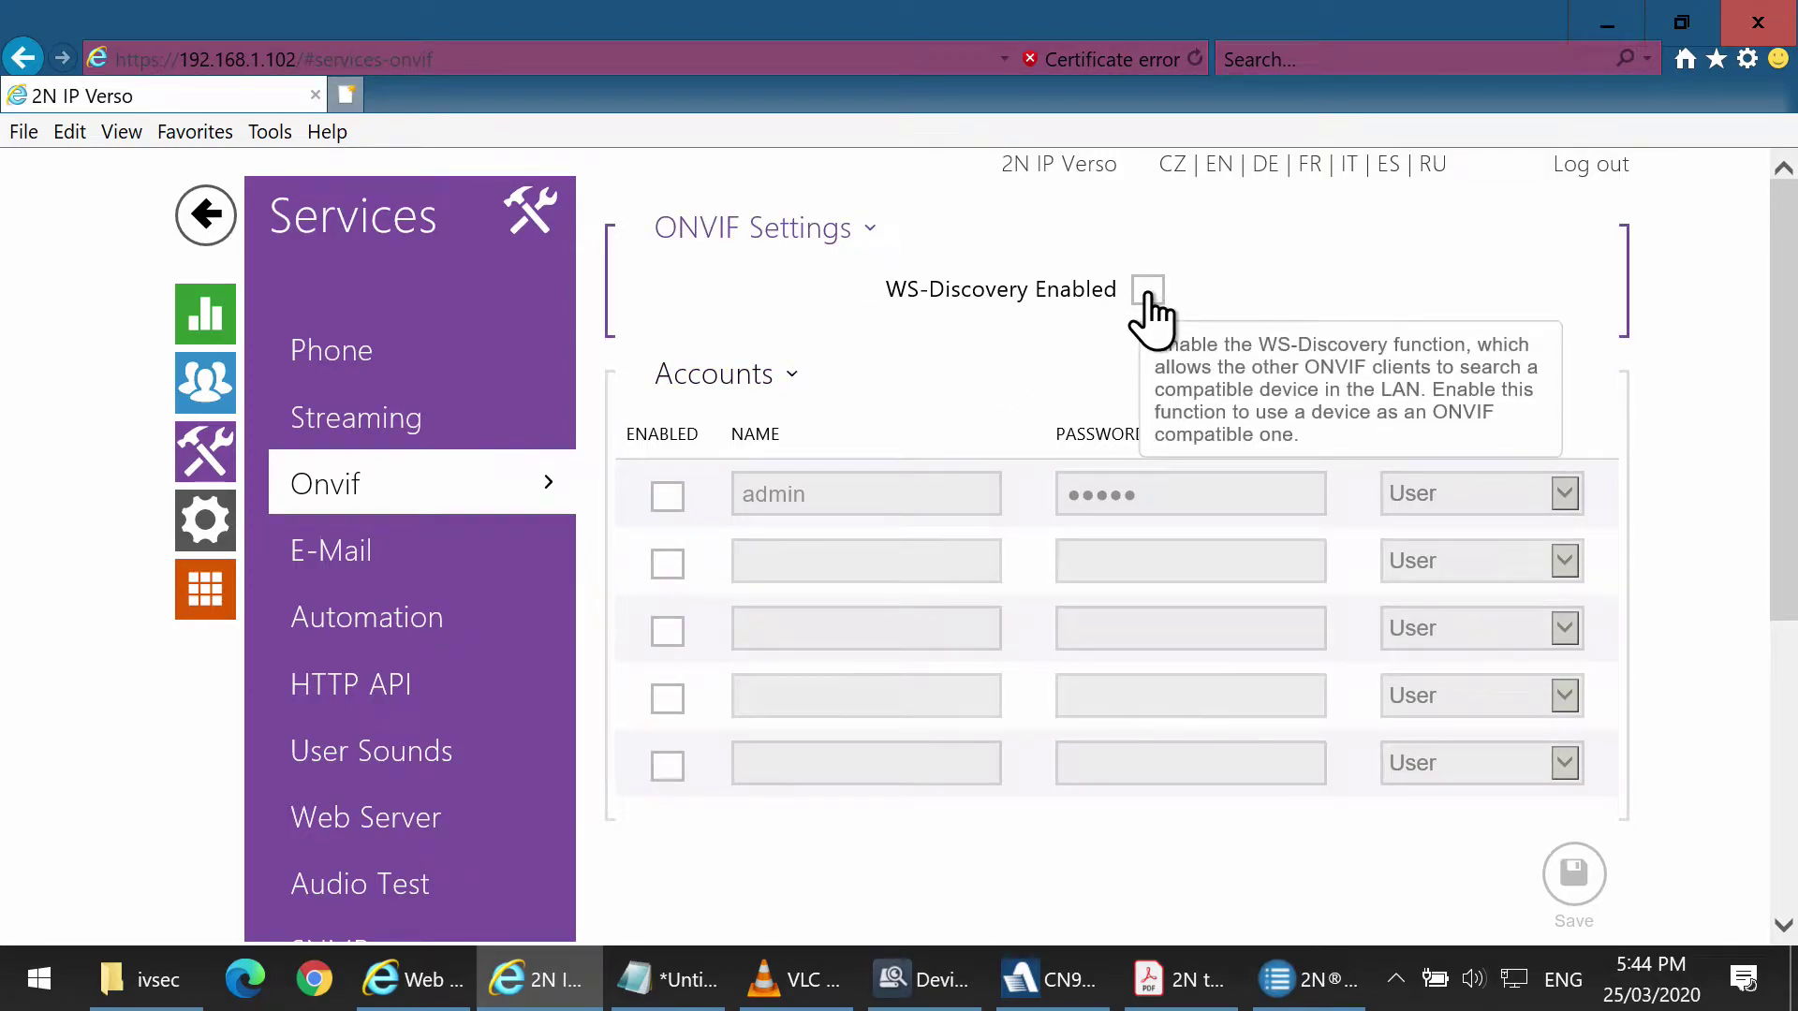
click(668, 493)
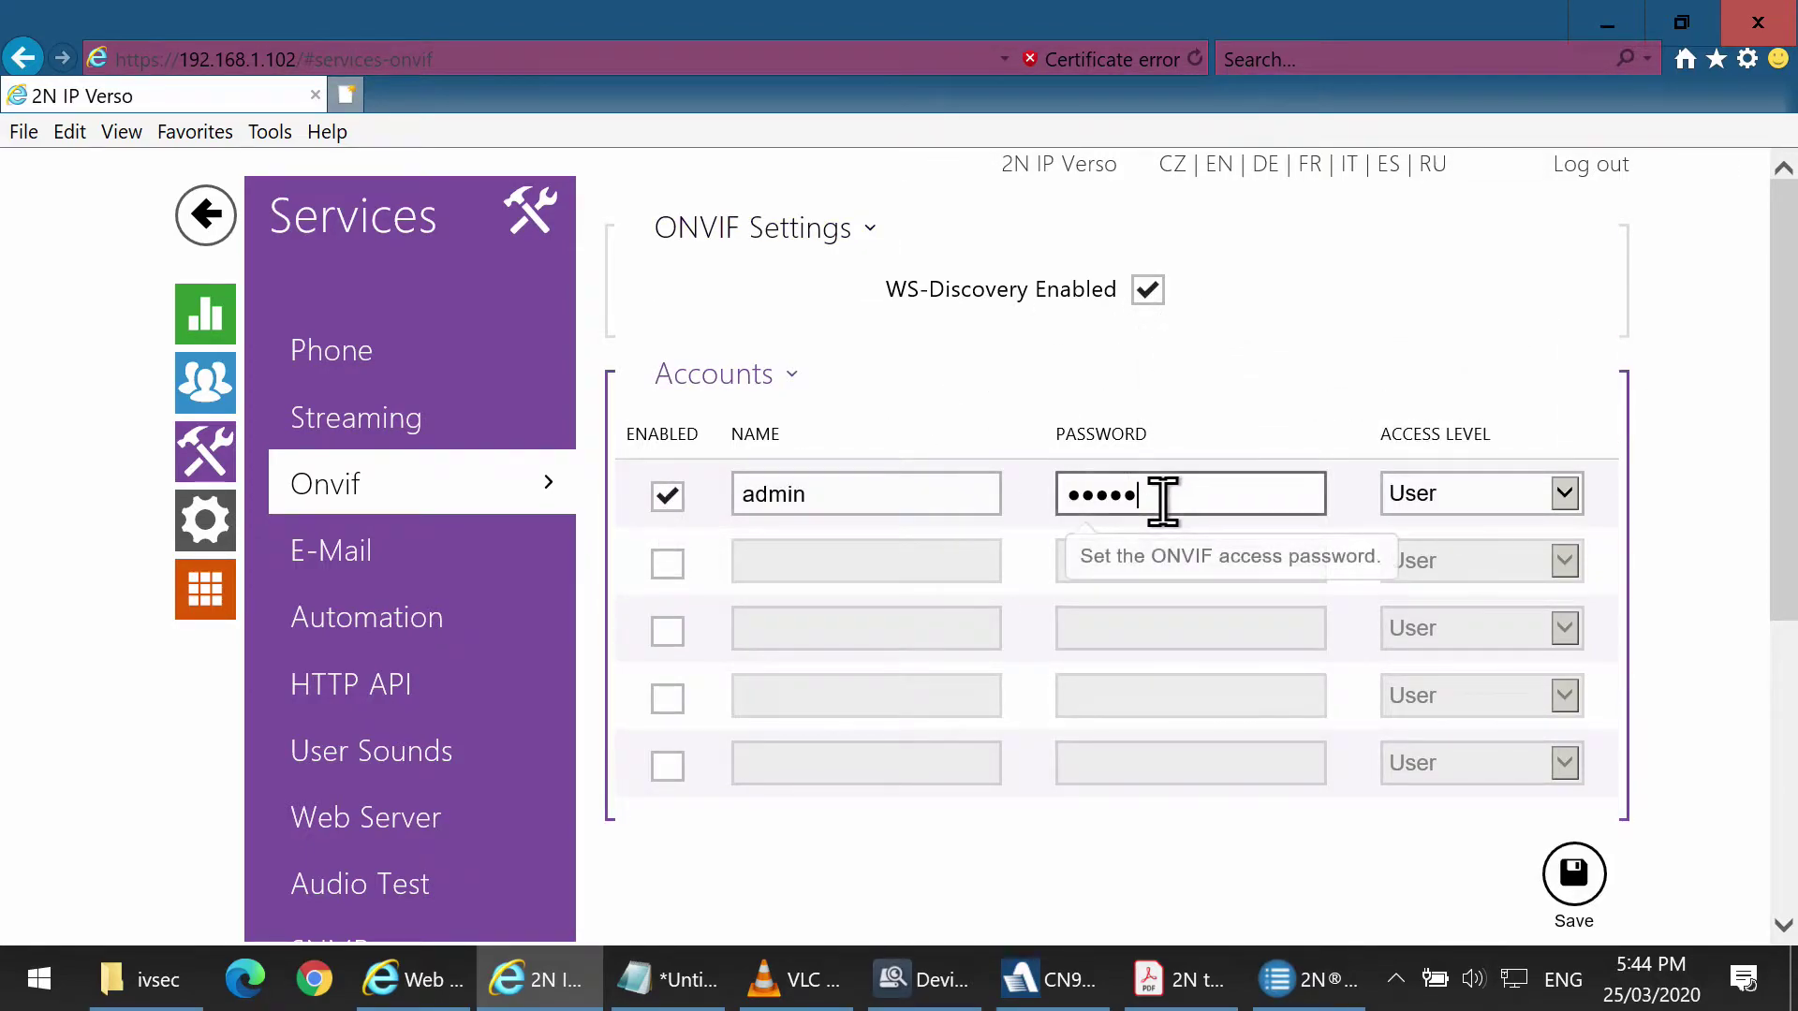
drag(1164, 502, 1043, 497)
text(admin)
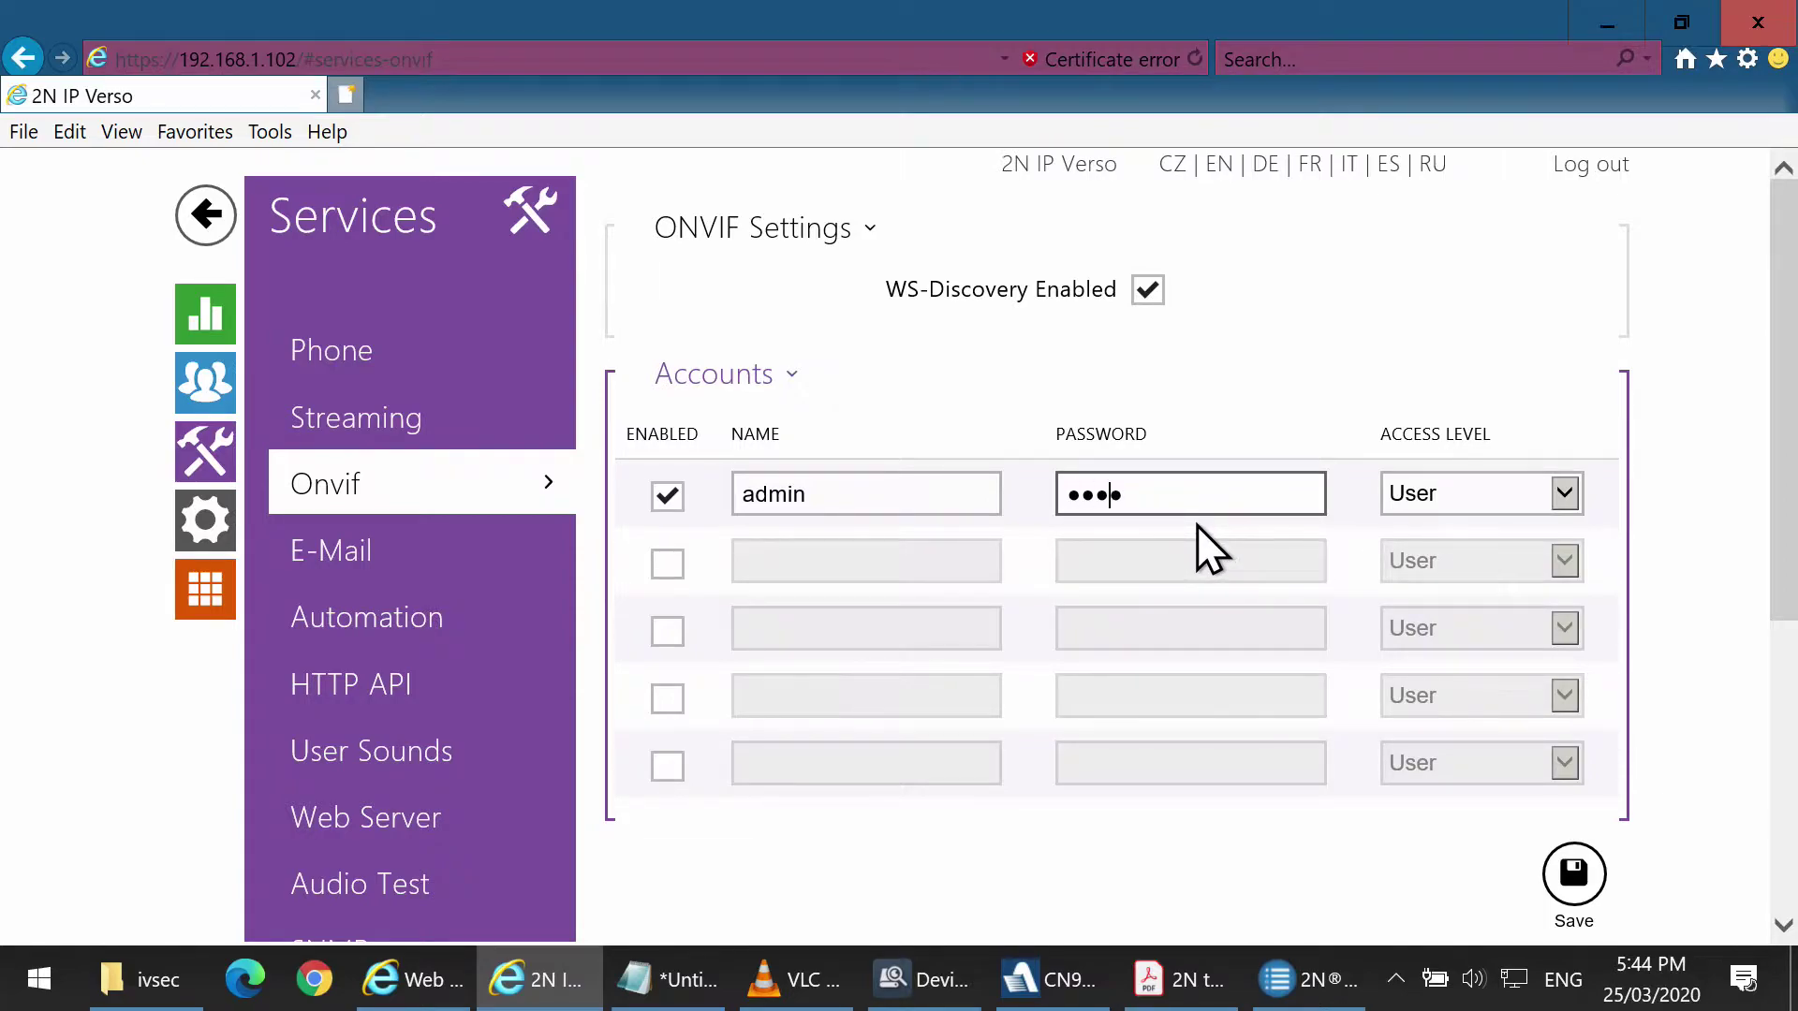
click(1574, 874)
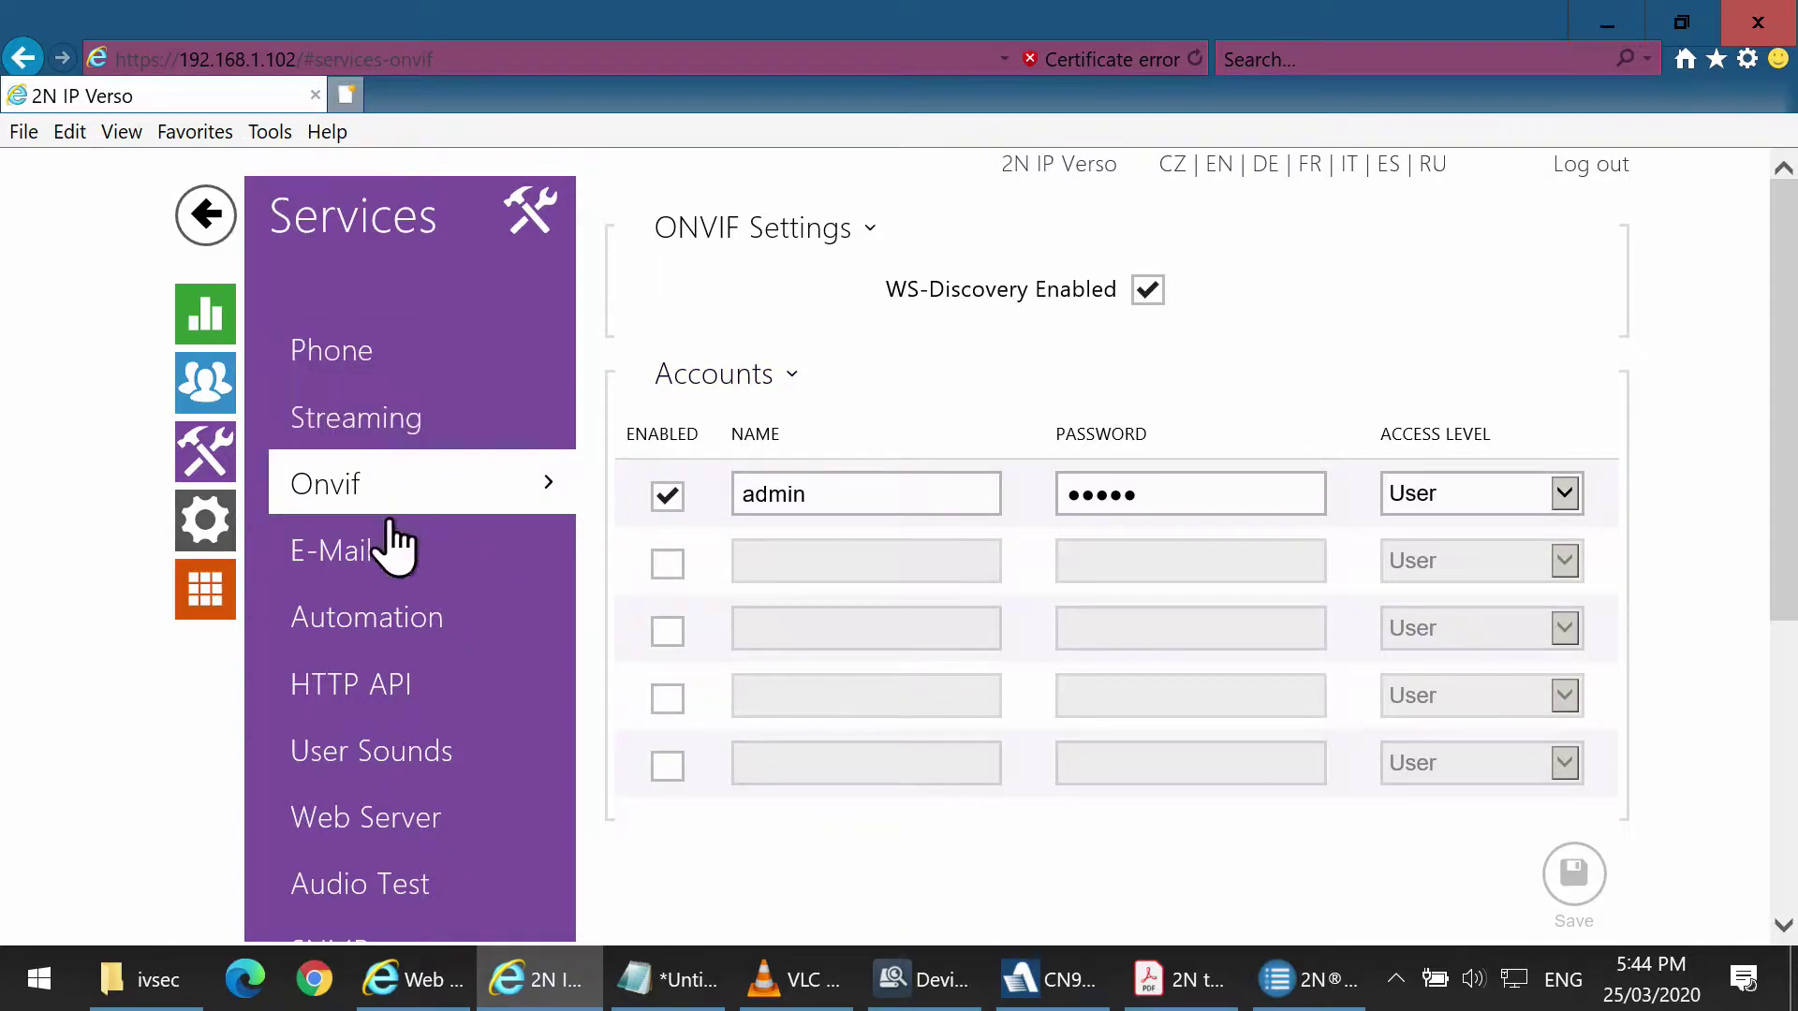
Enable the RTSP server under Services > Streaming.
click(402, 676)
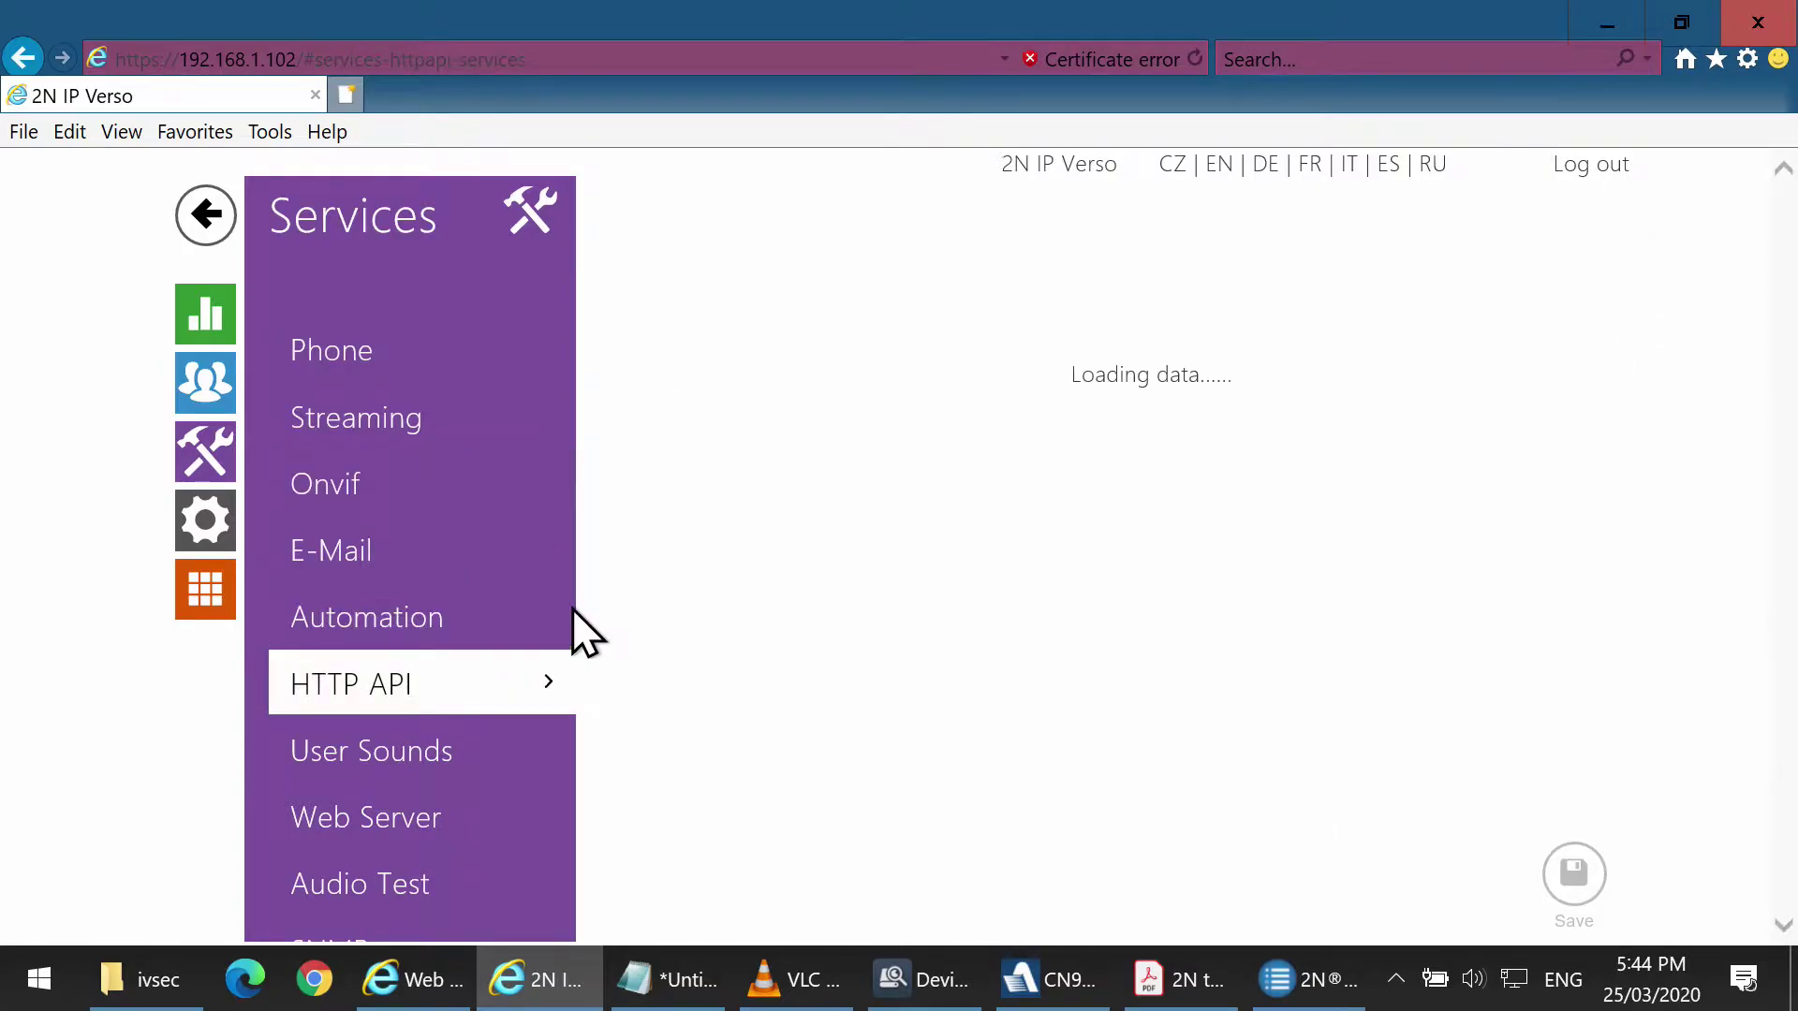
click(385, 425)
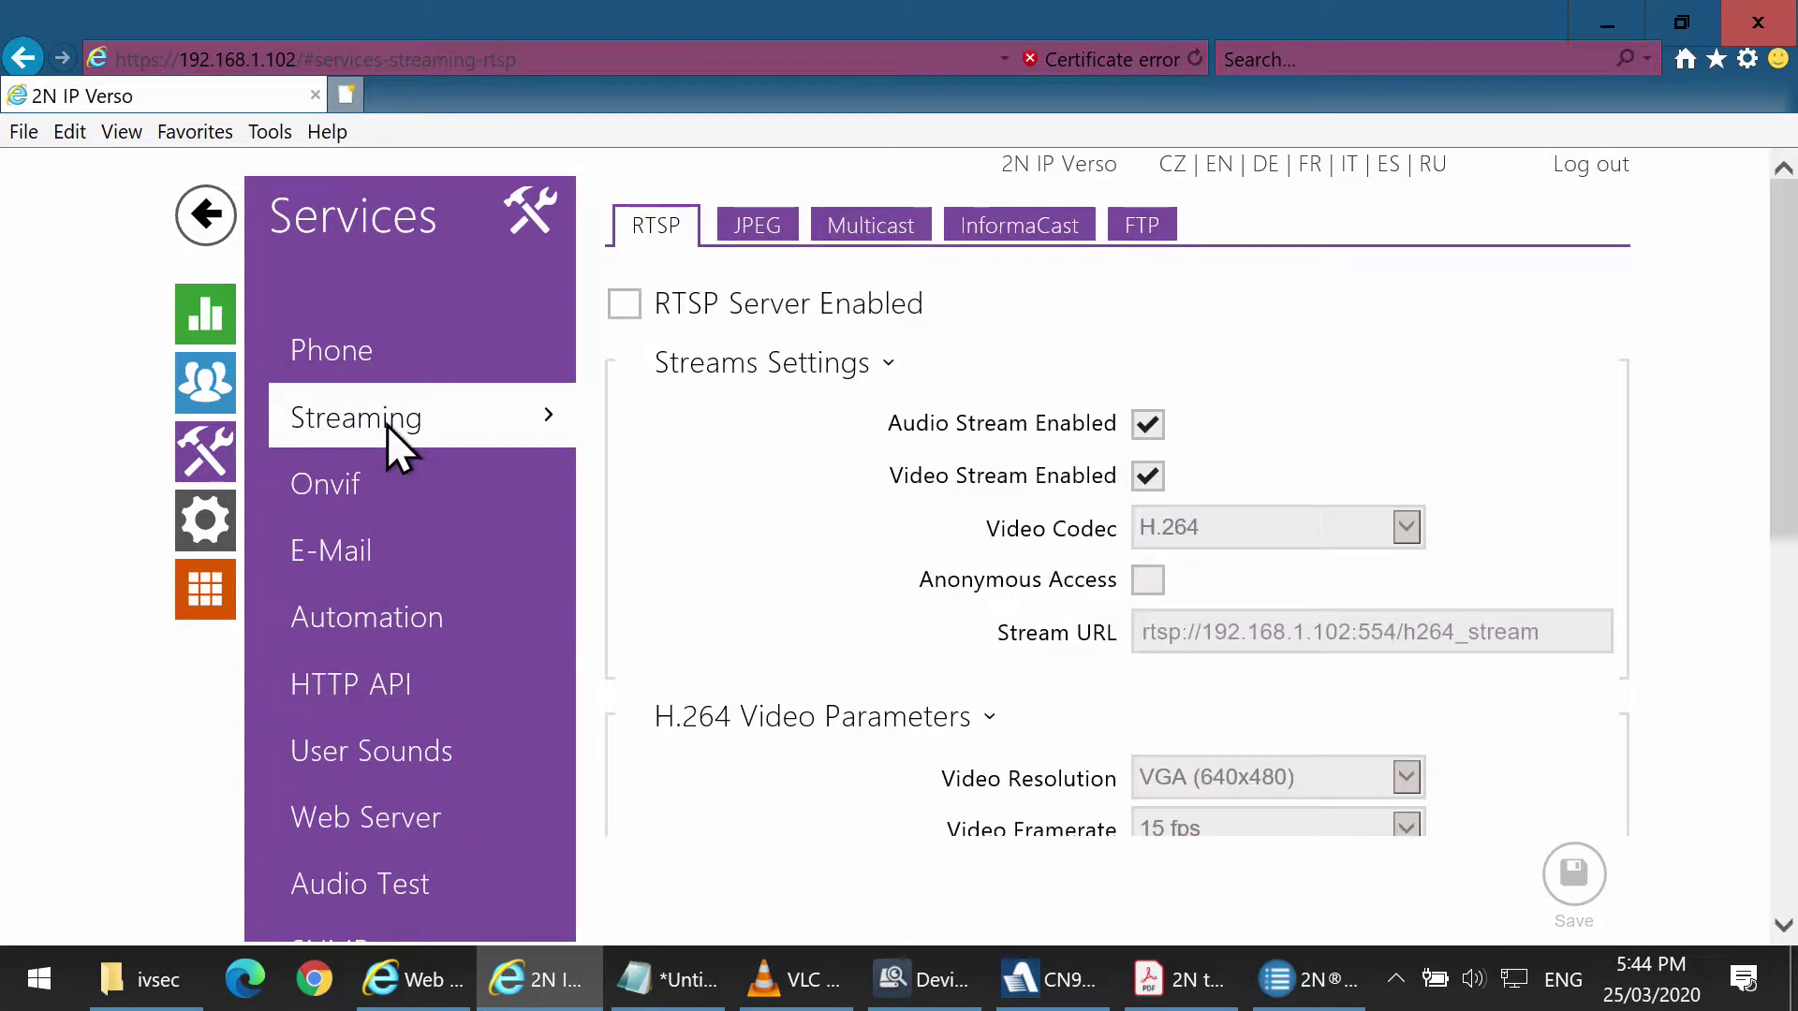
click(625, 305)
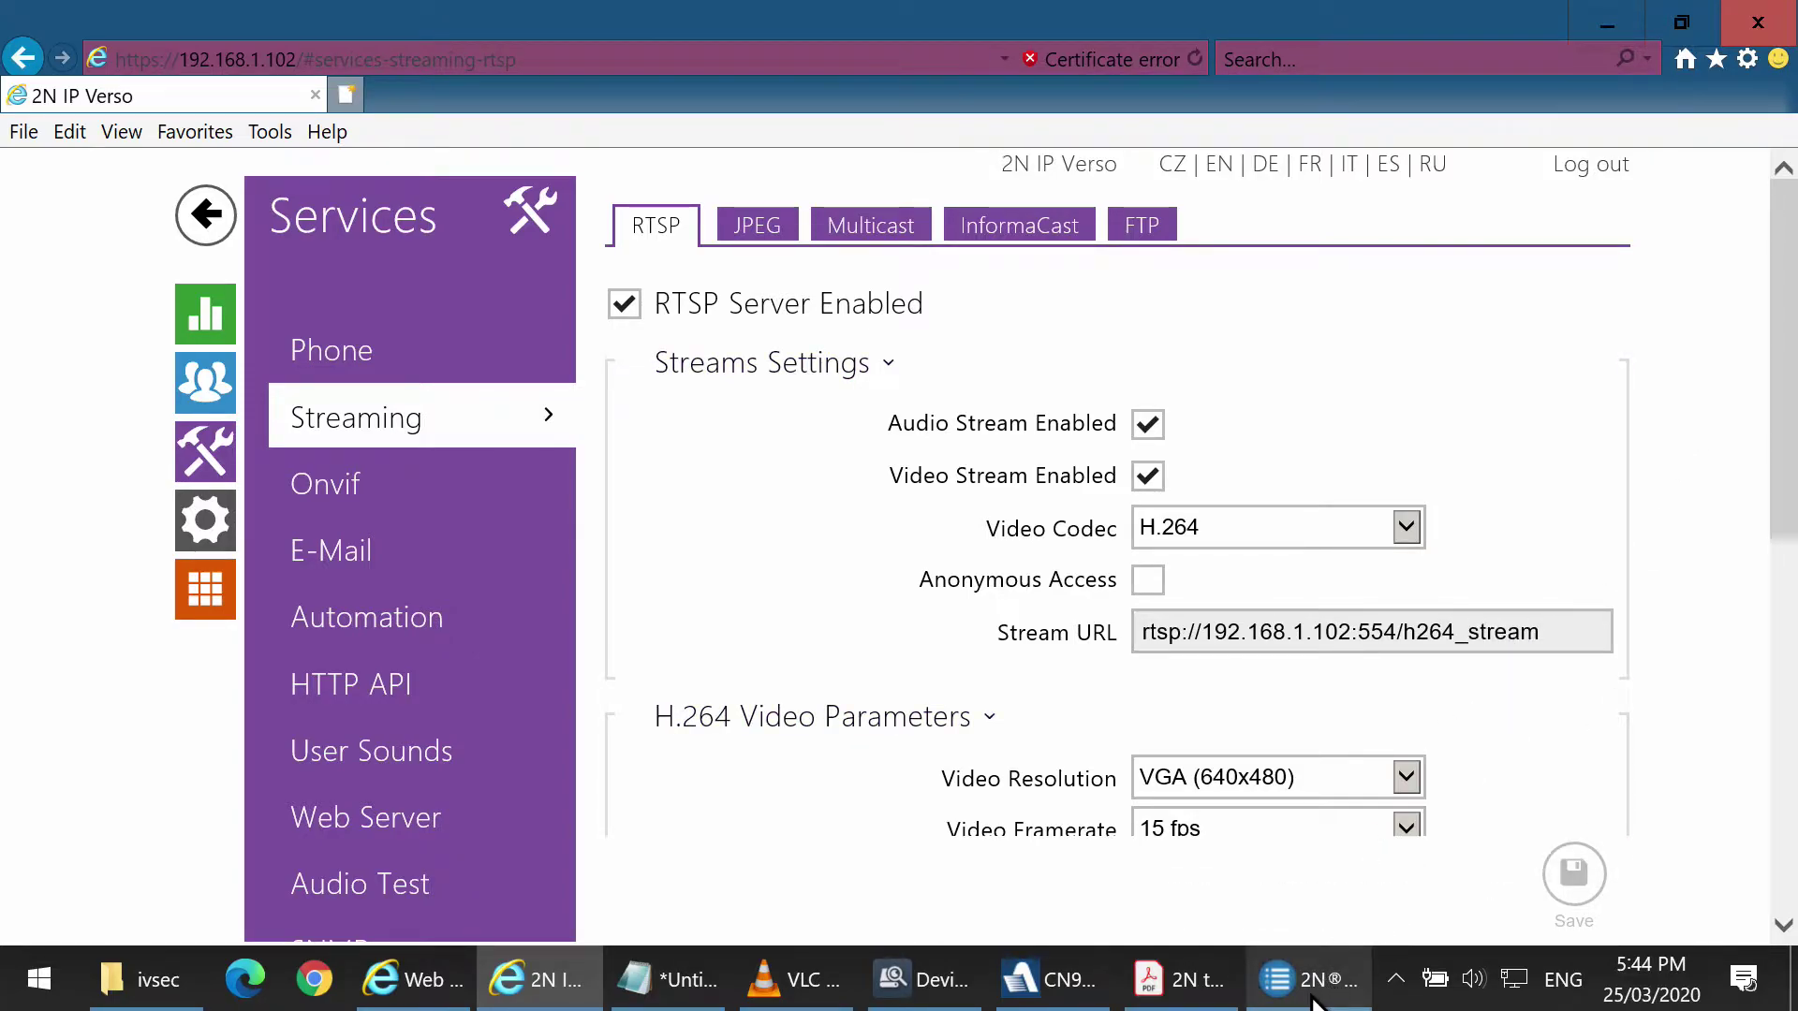
click(1086, 1000)
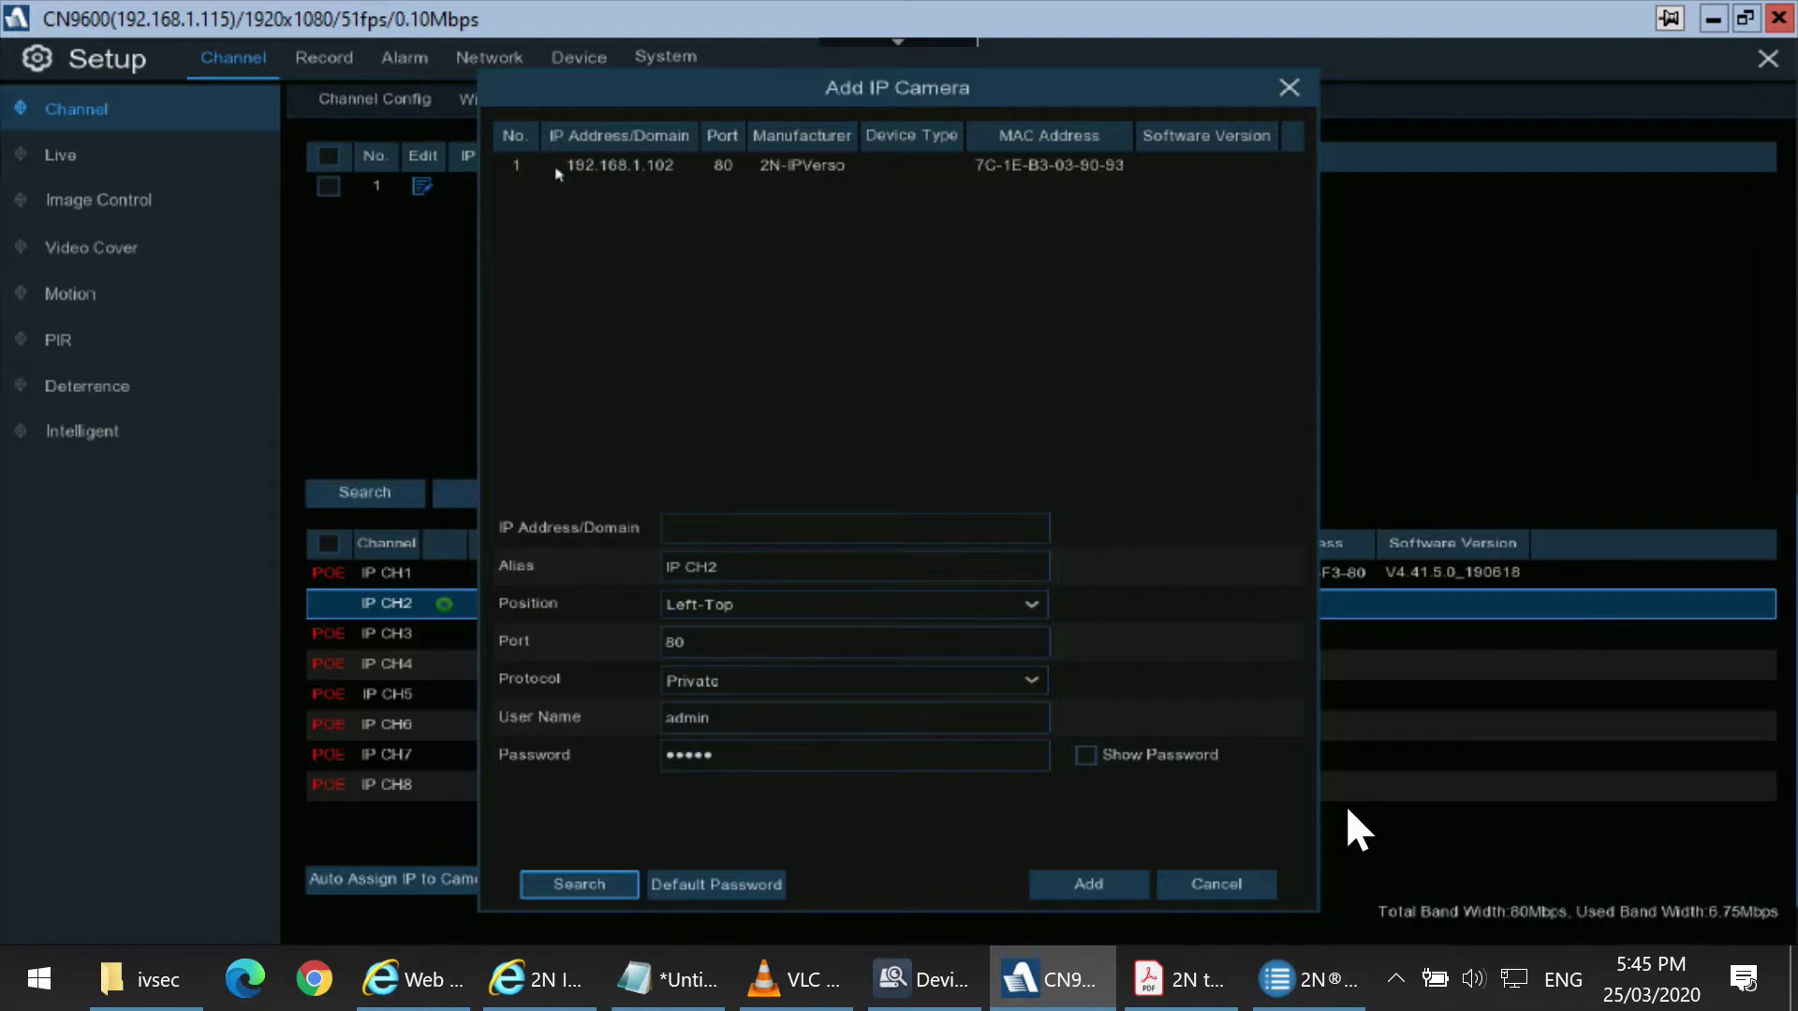
Select the 2N-IPVerso result at 192.168.1.102 with Onvif protocol and add it as IP CH2.
click(555, 169)
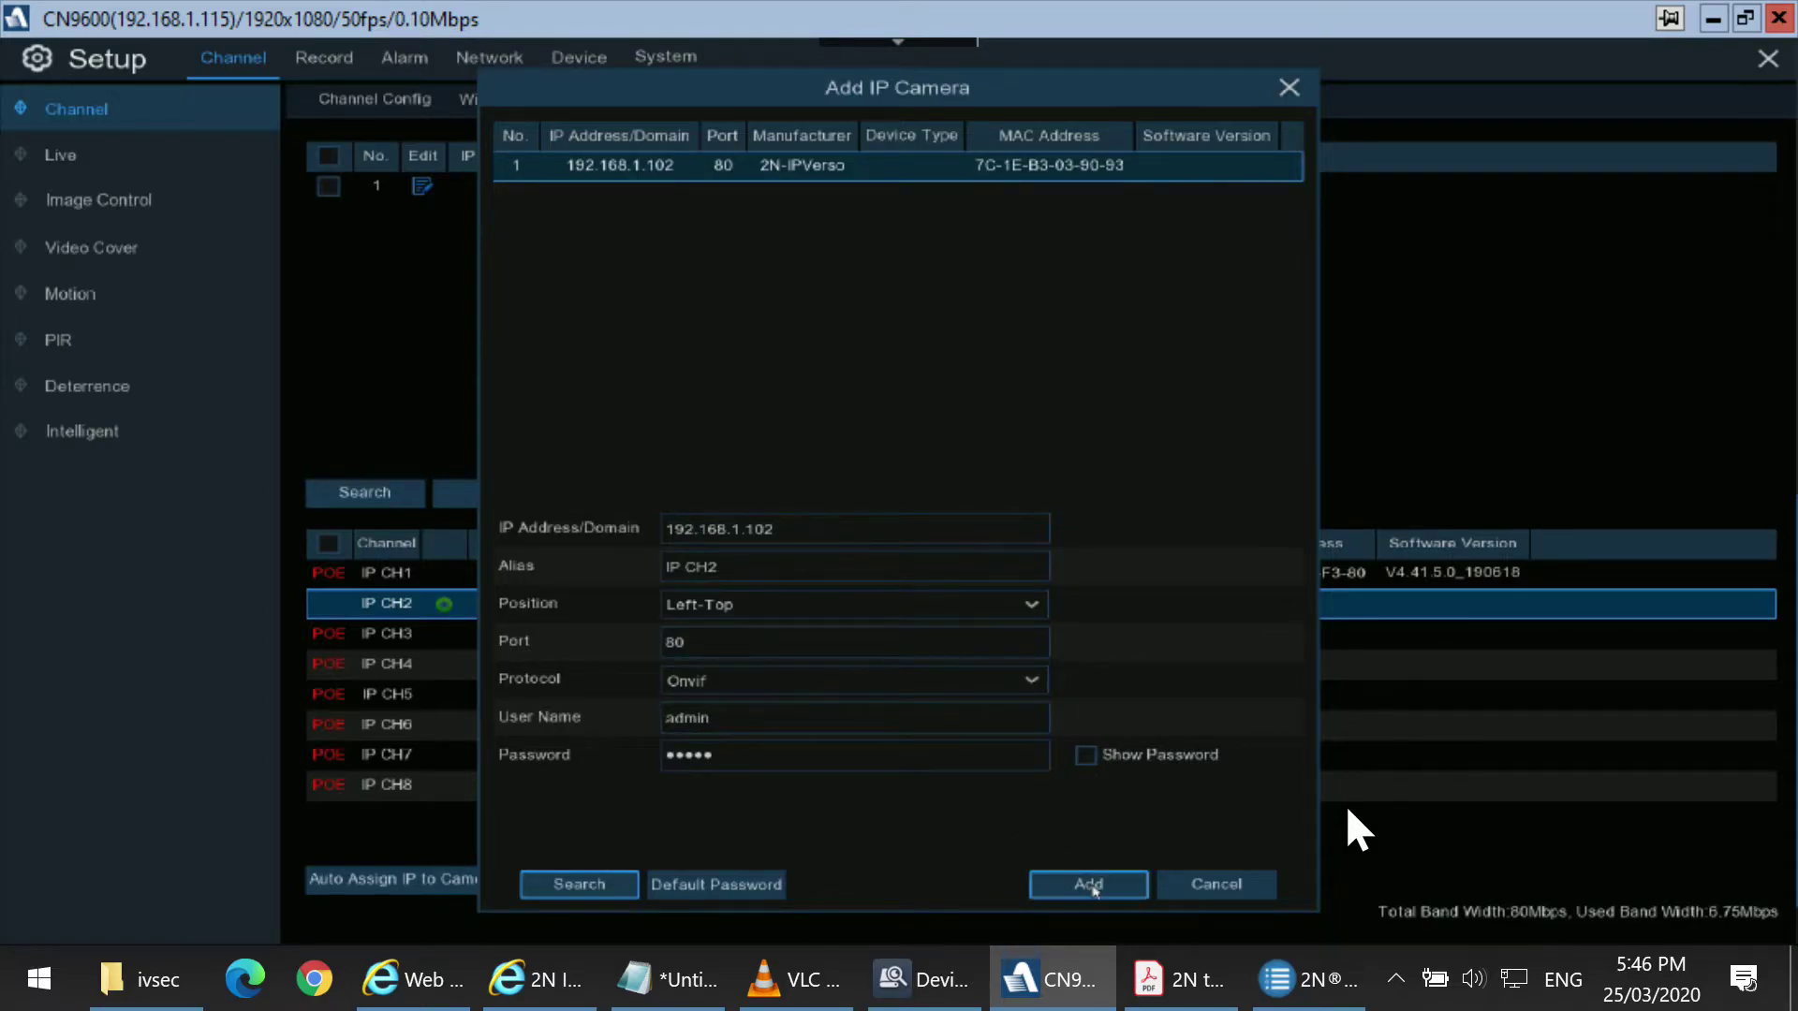
click(1091, 886)
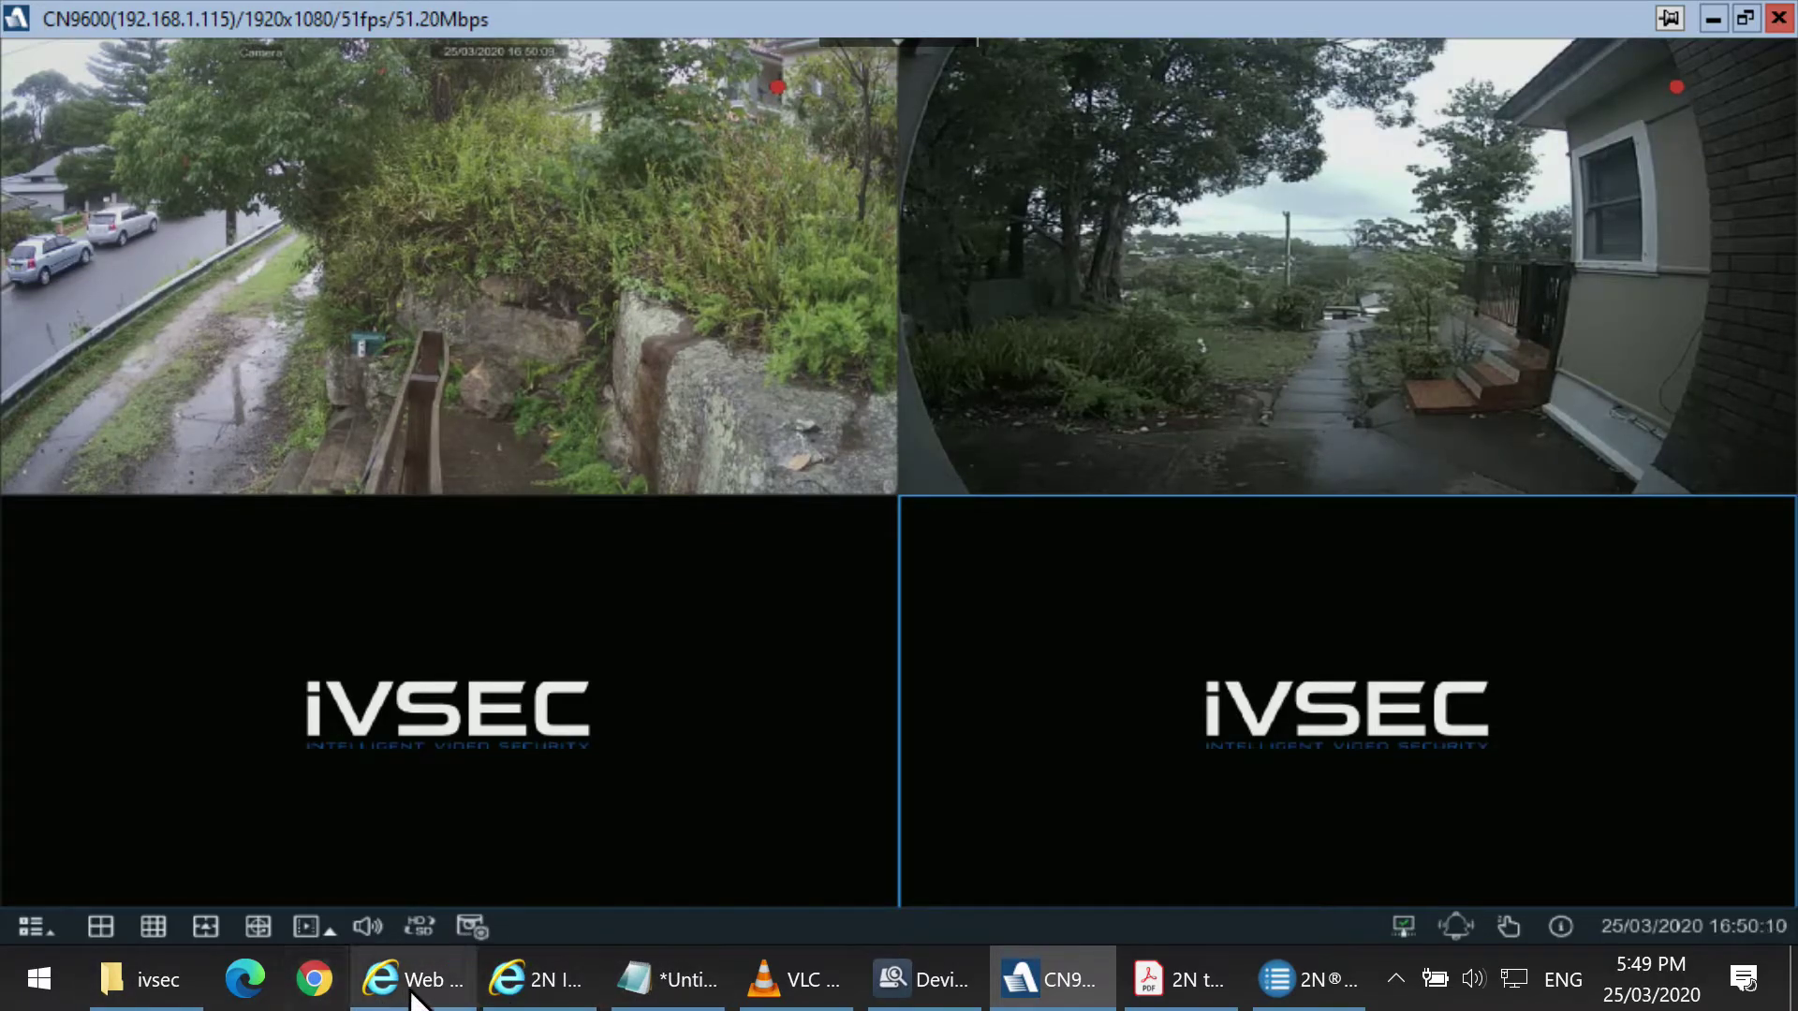
Copy the Stream URL rtsp://192.168.1.102:554/h264_stream from the intercom's streaming settings.
click(526, 985)
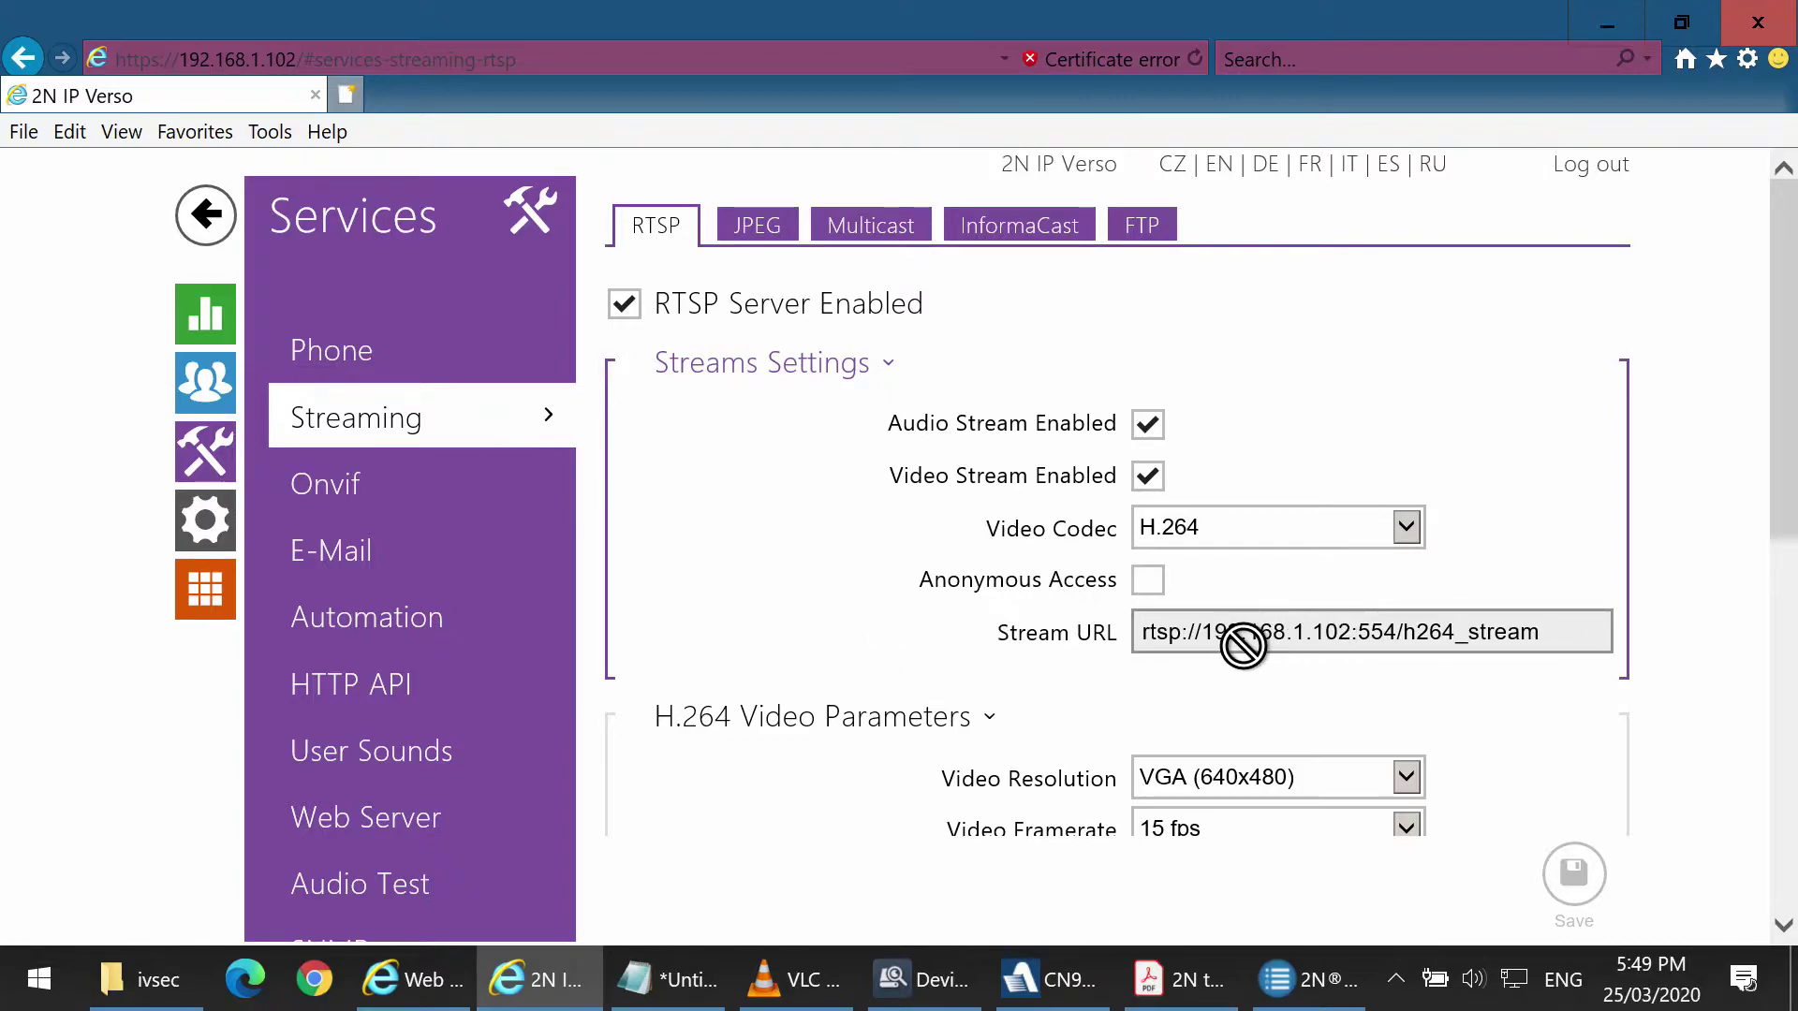
drag(1576, 630, 1132, 654)
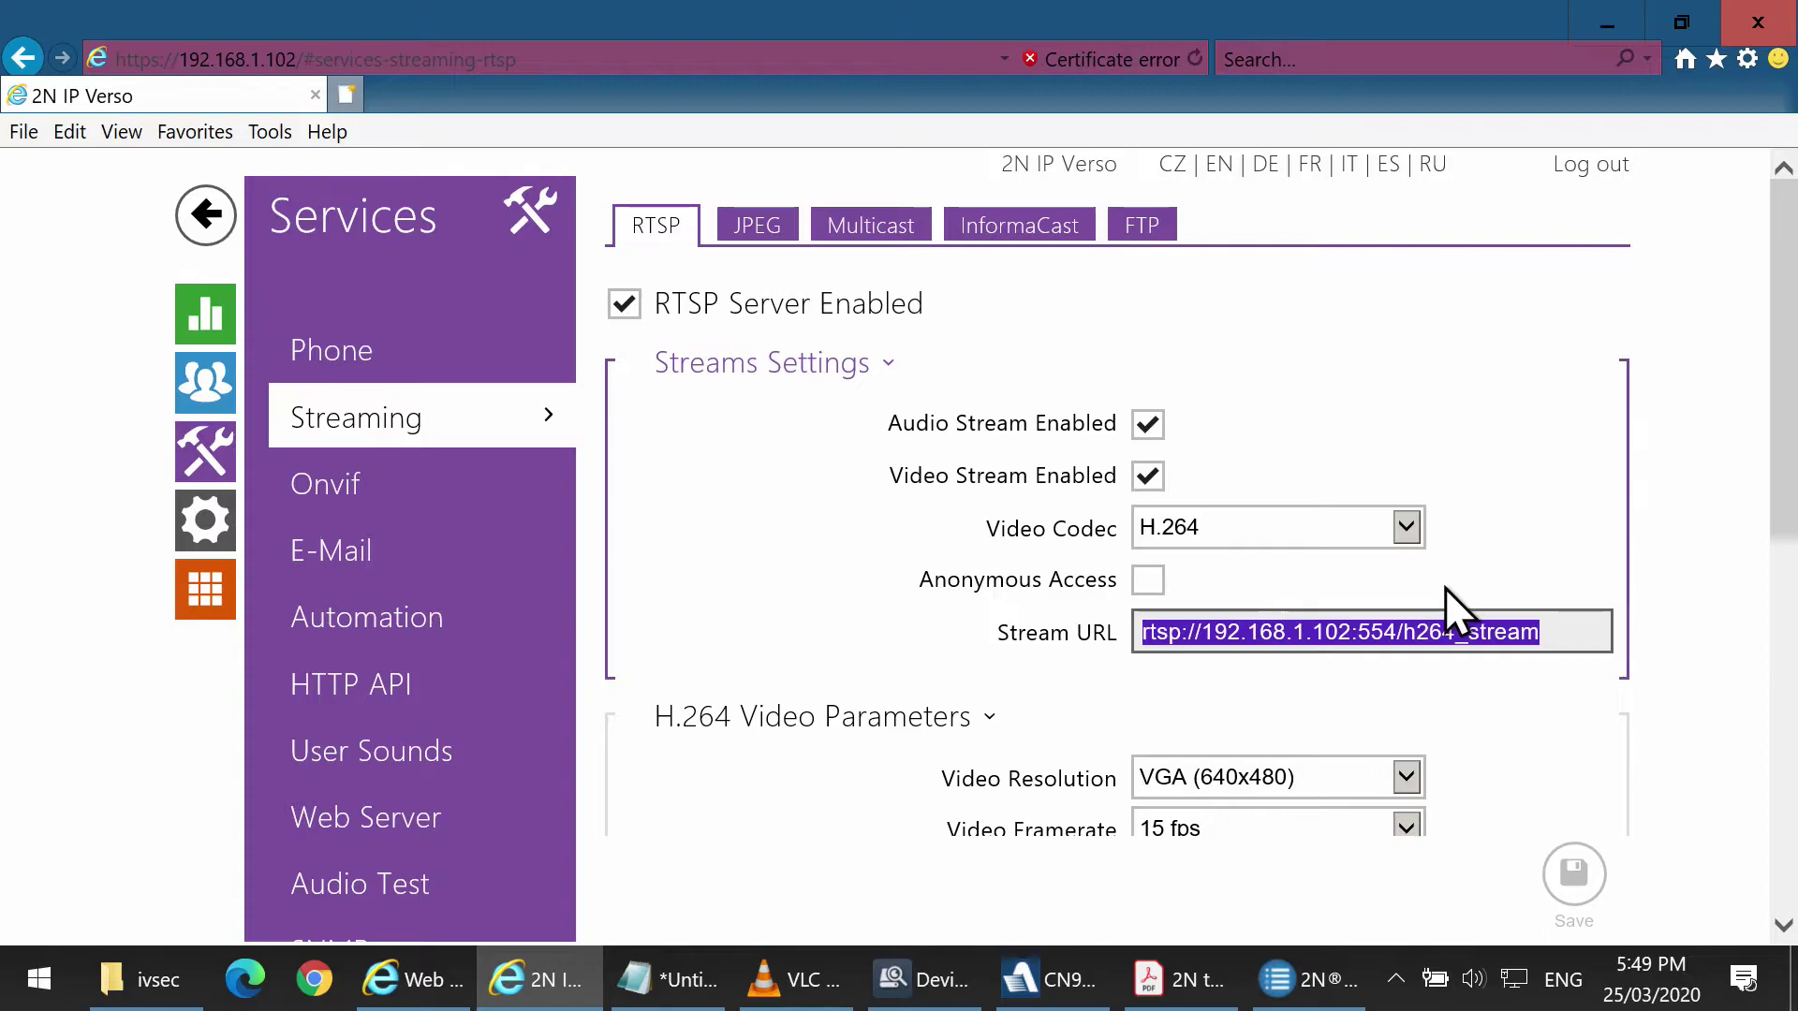
right_click(1399, 626)
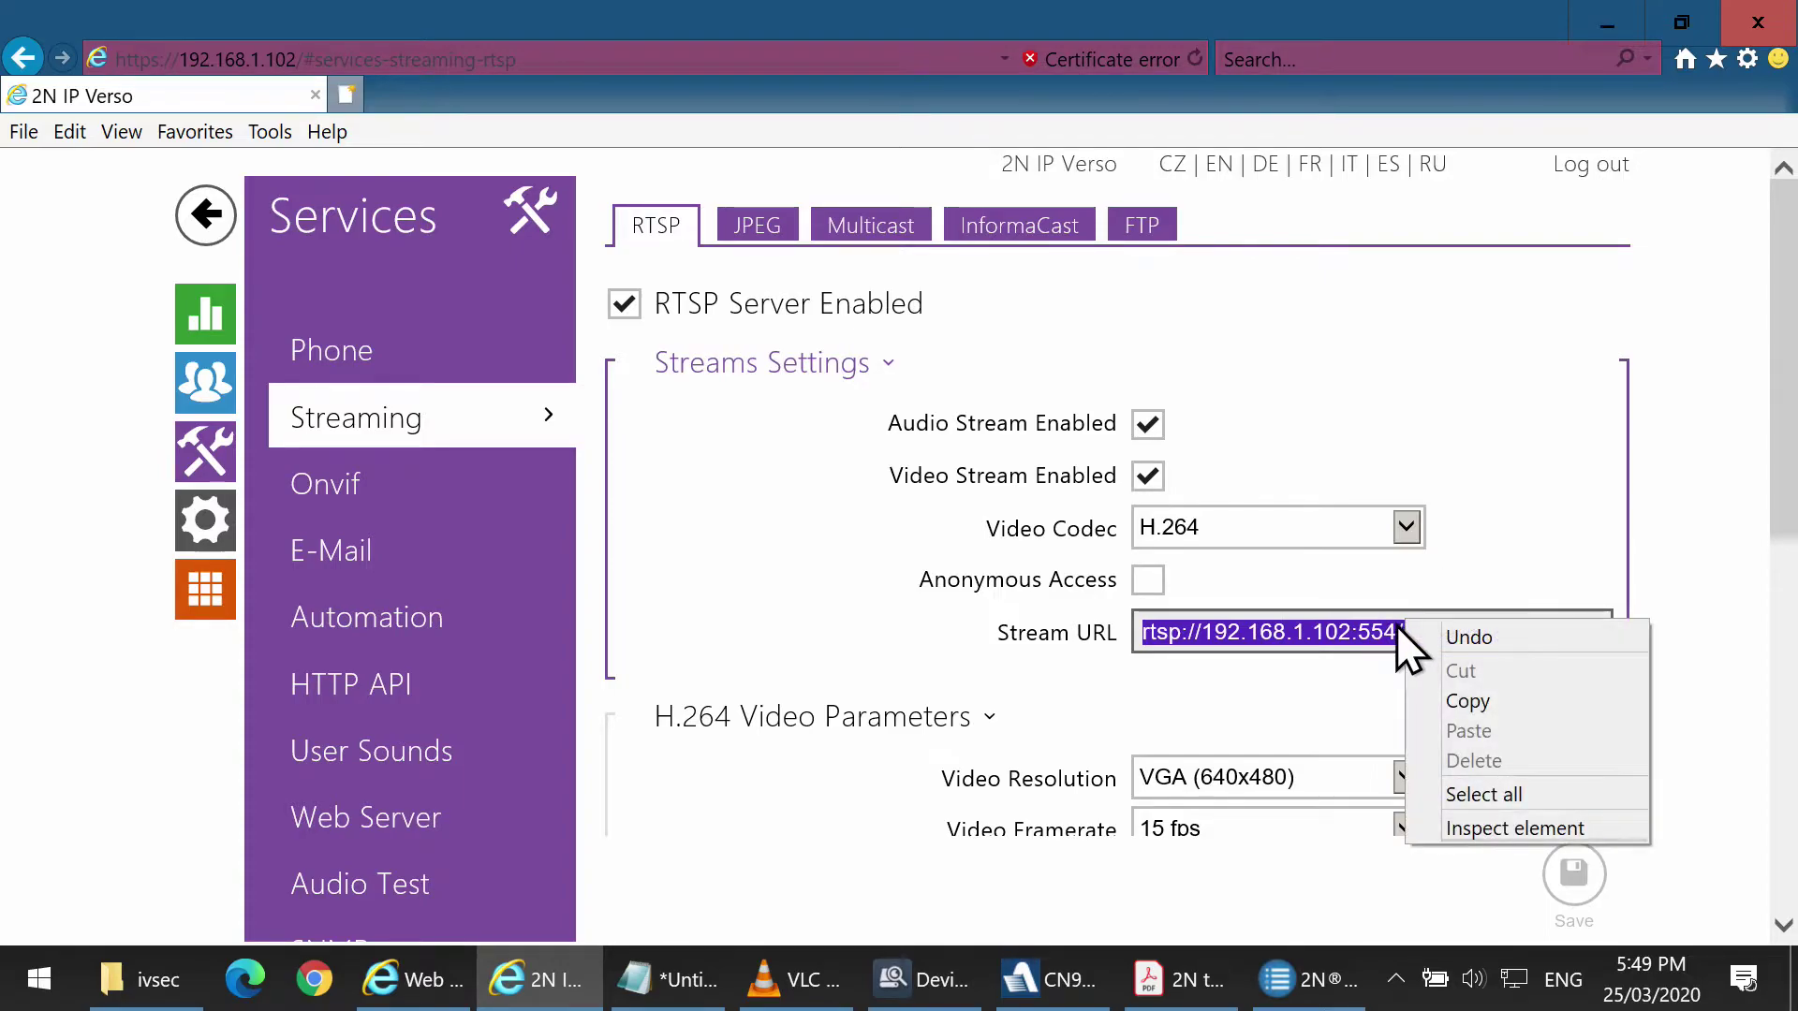
click(1447, 700)
Play rtsp://192.168.1.102:554/h264_stream as a network stream in VLC, then close VLC.
click(821, 973)
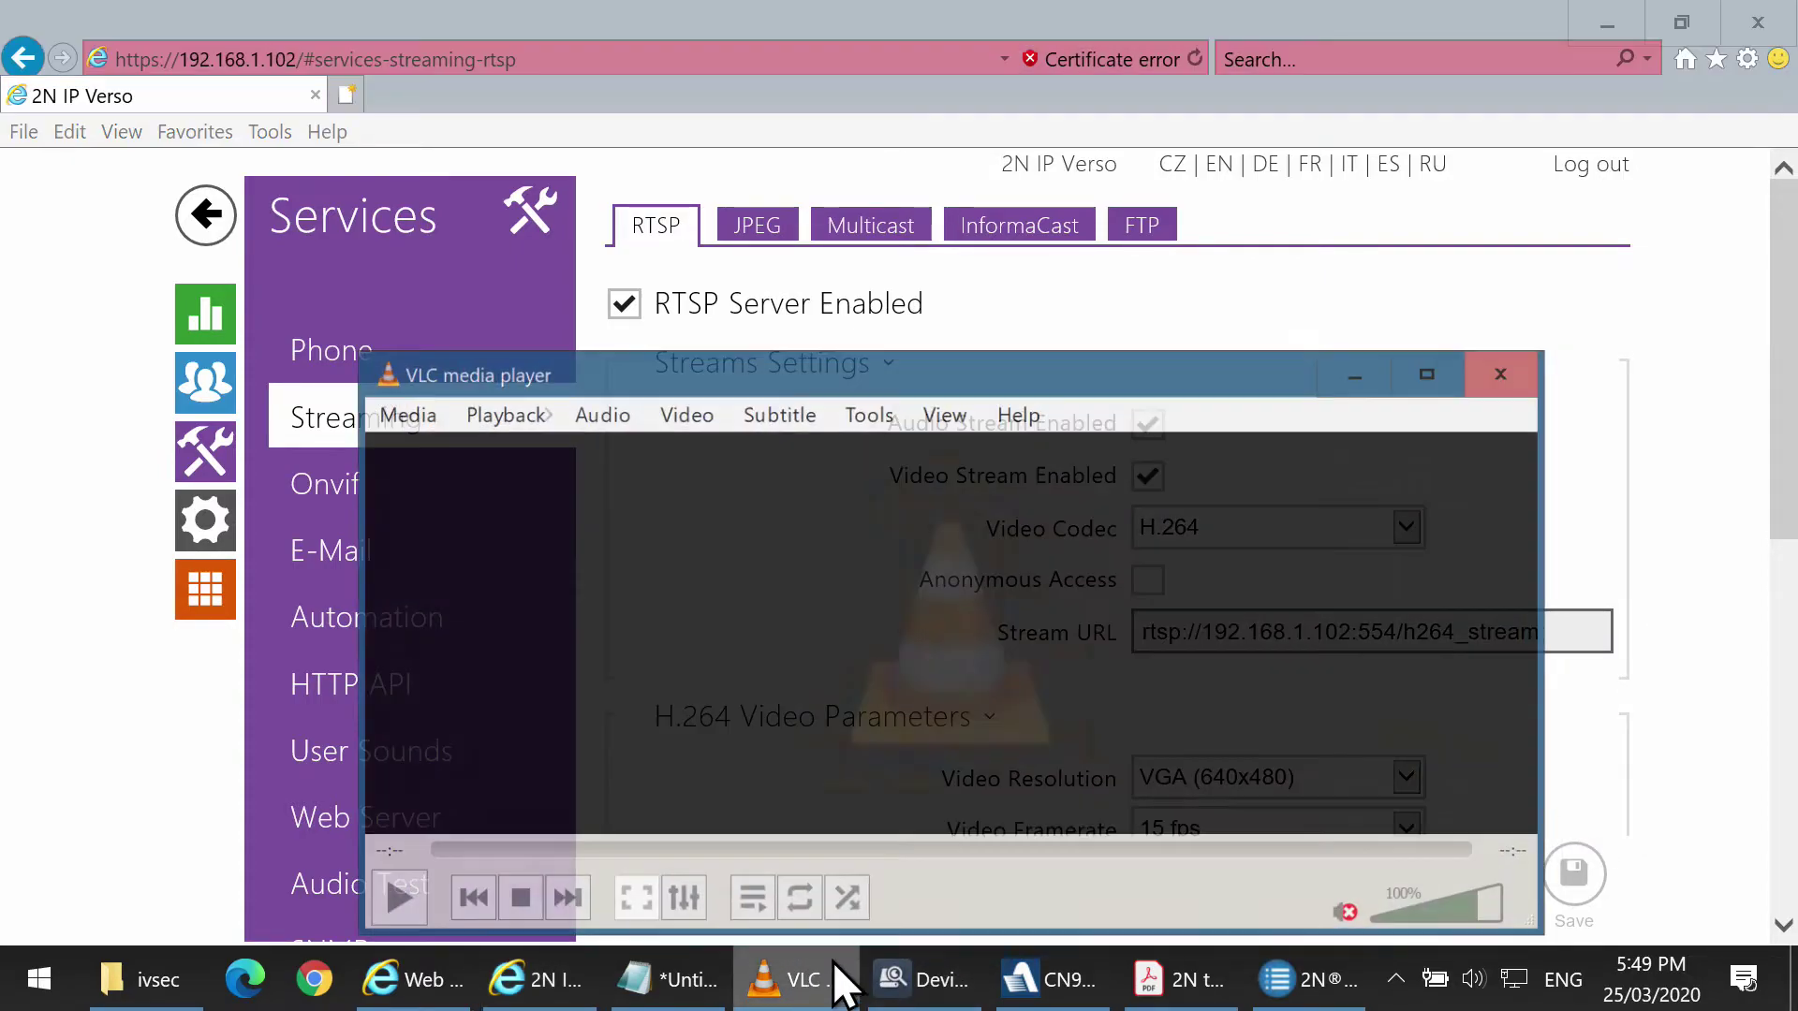
click(412, 391)
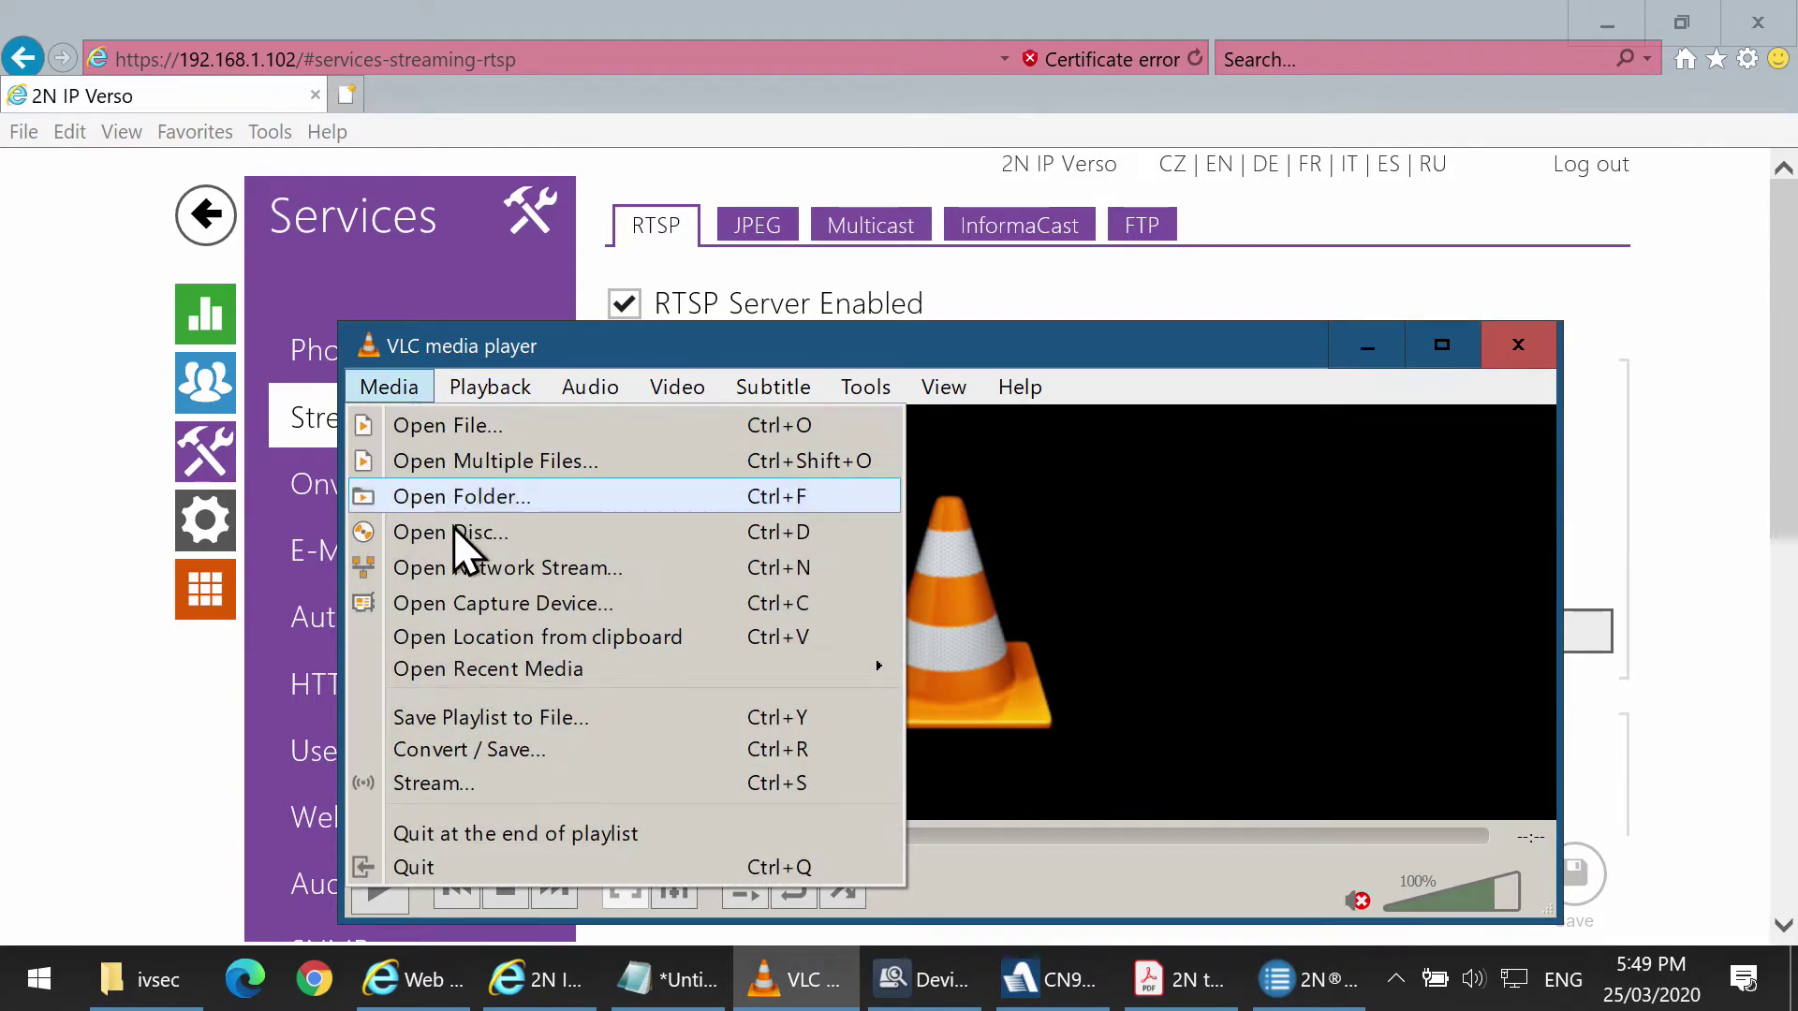
click(470, 572)
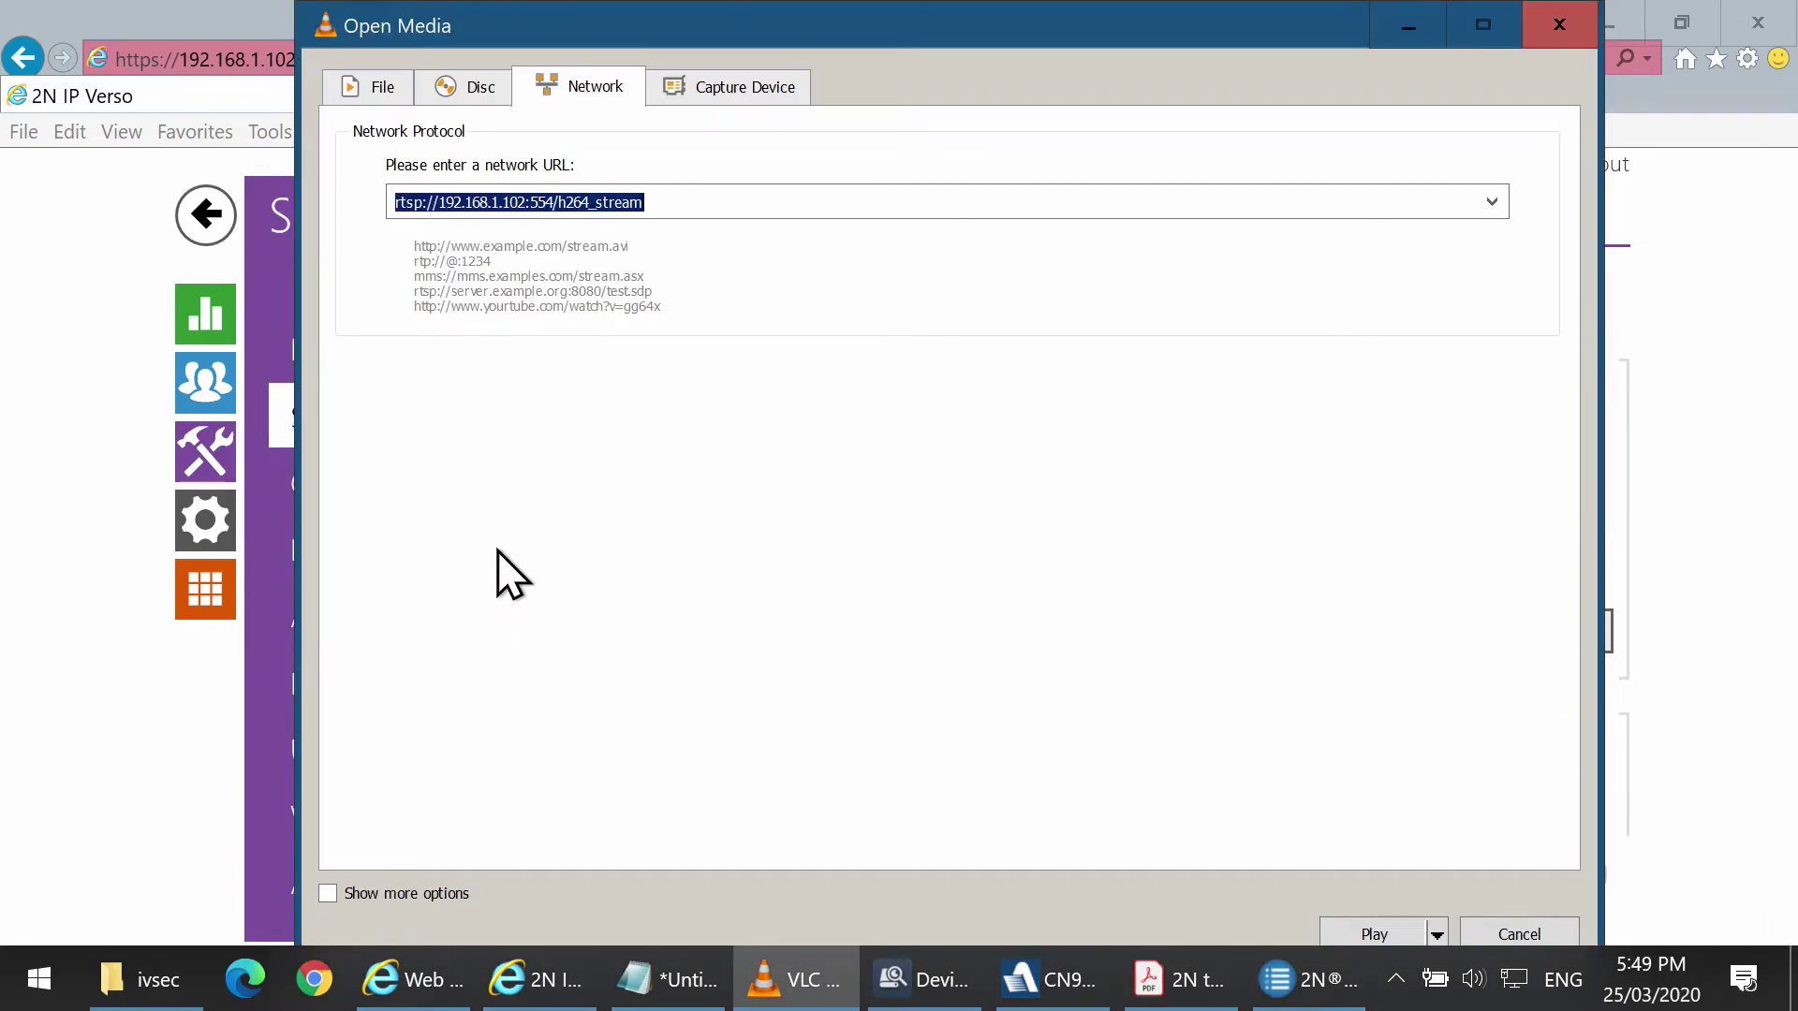
right_click(548, 202)
click(613, 354)
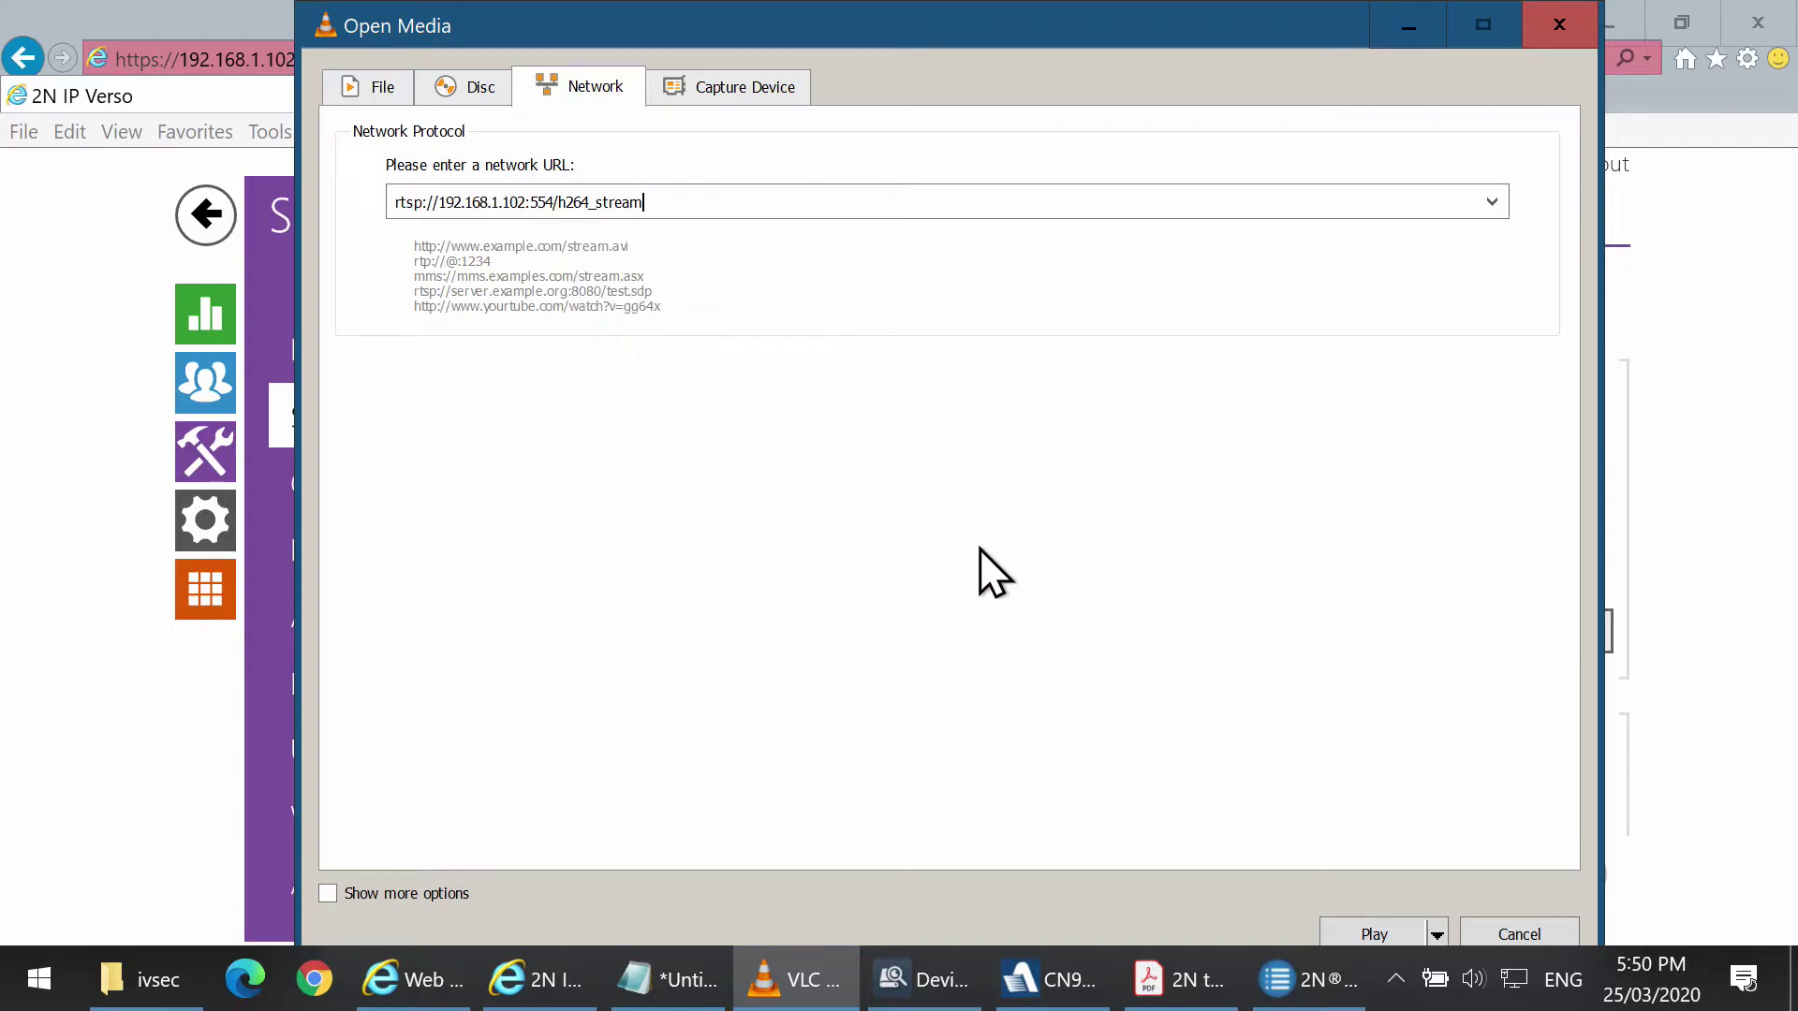
click(1380, 933)
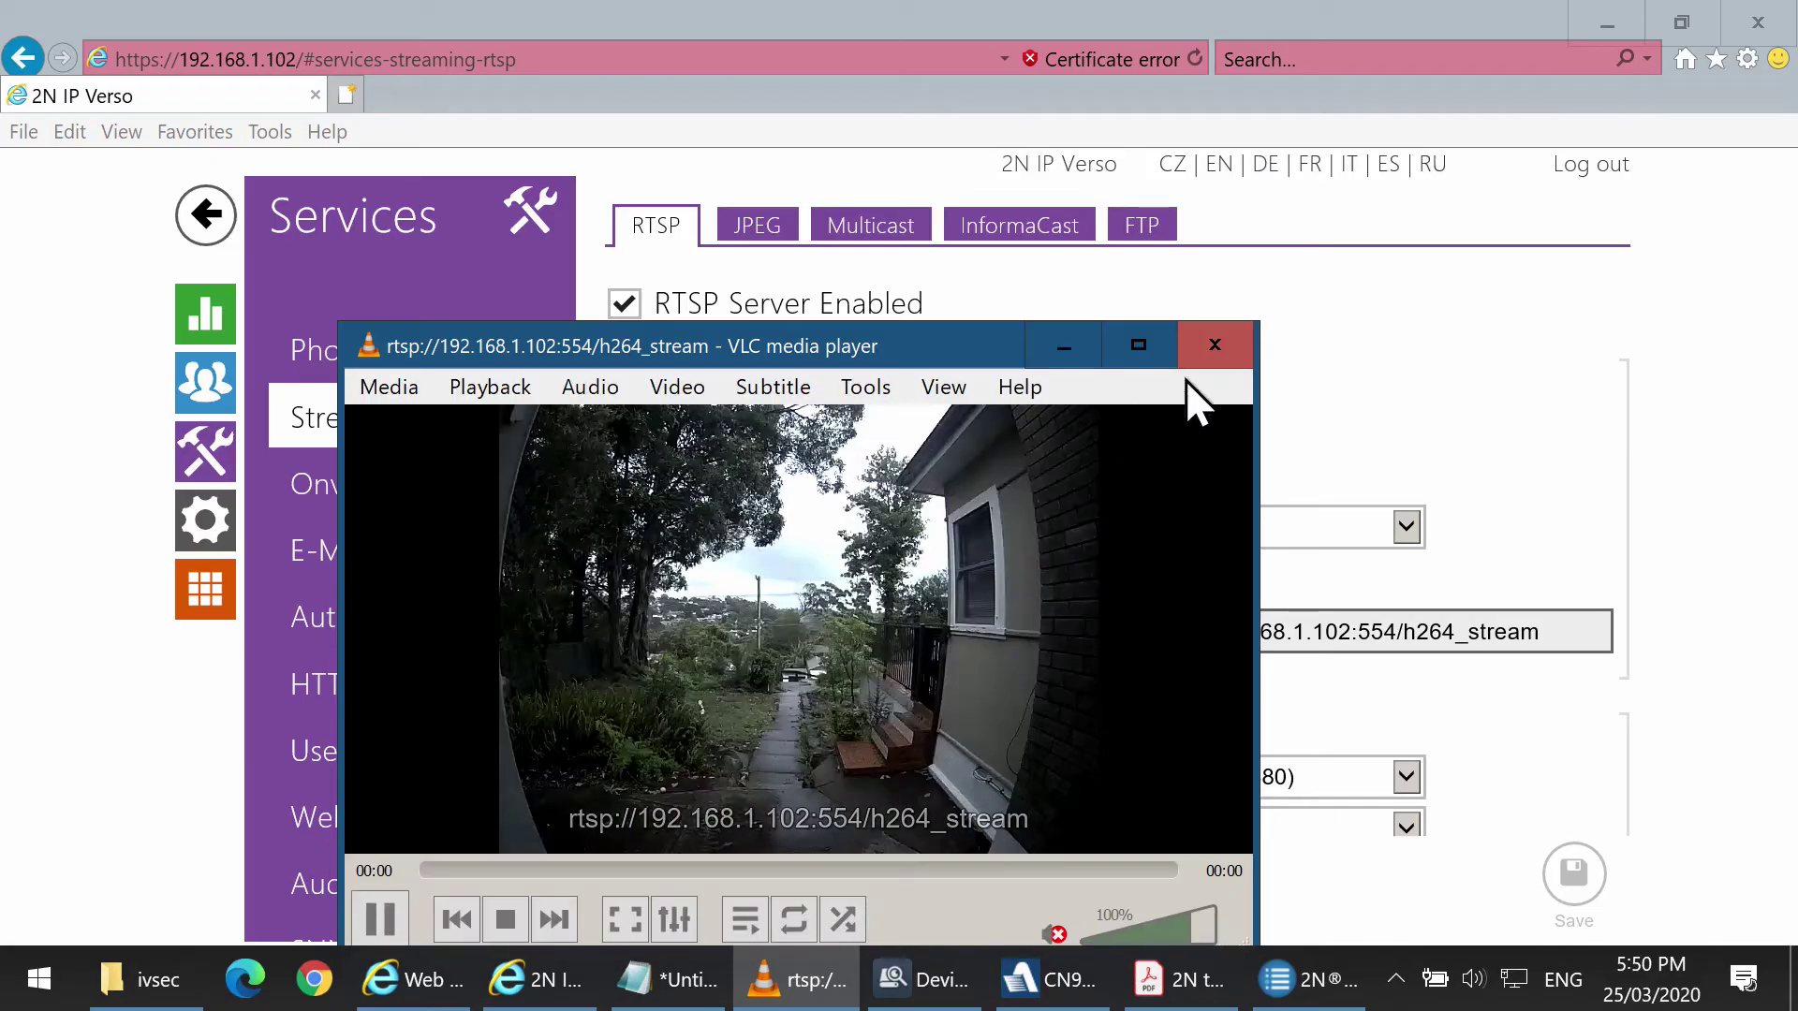
click(1214, 345)
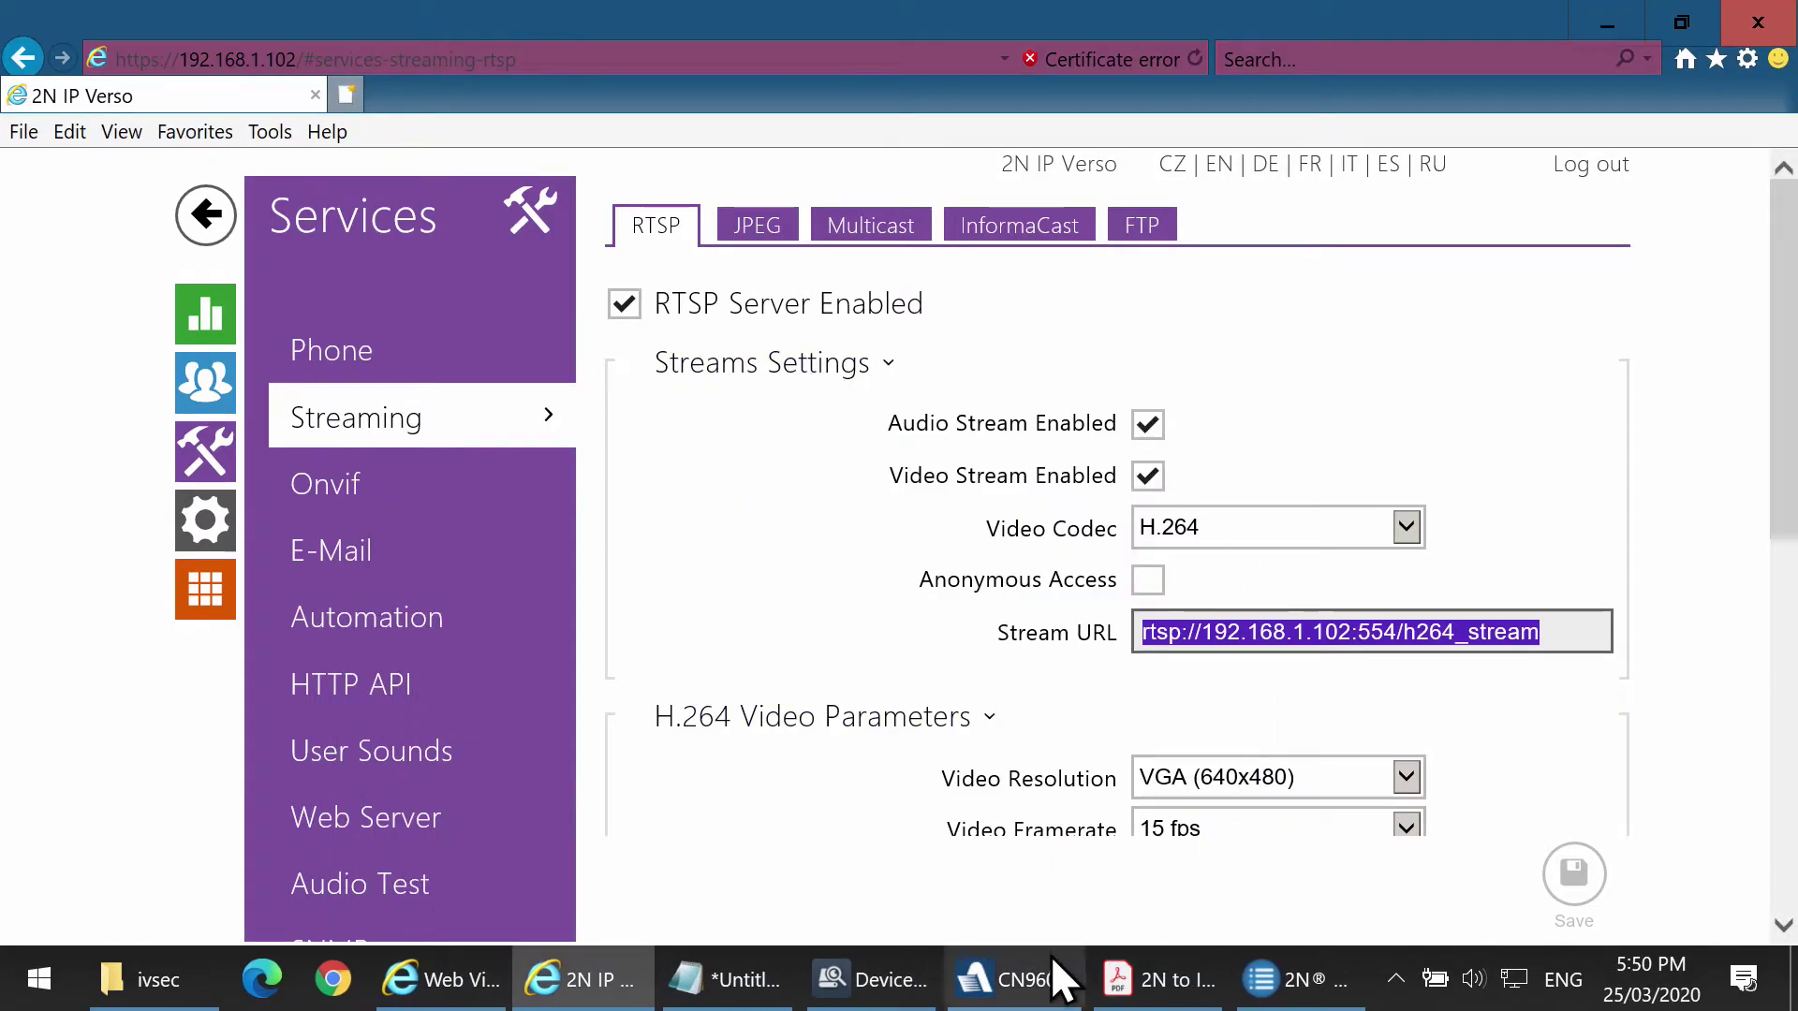
Unlock the recorder with its password and open the IP channel and custom RTSP protocol settings.
click(1053, 979)
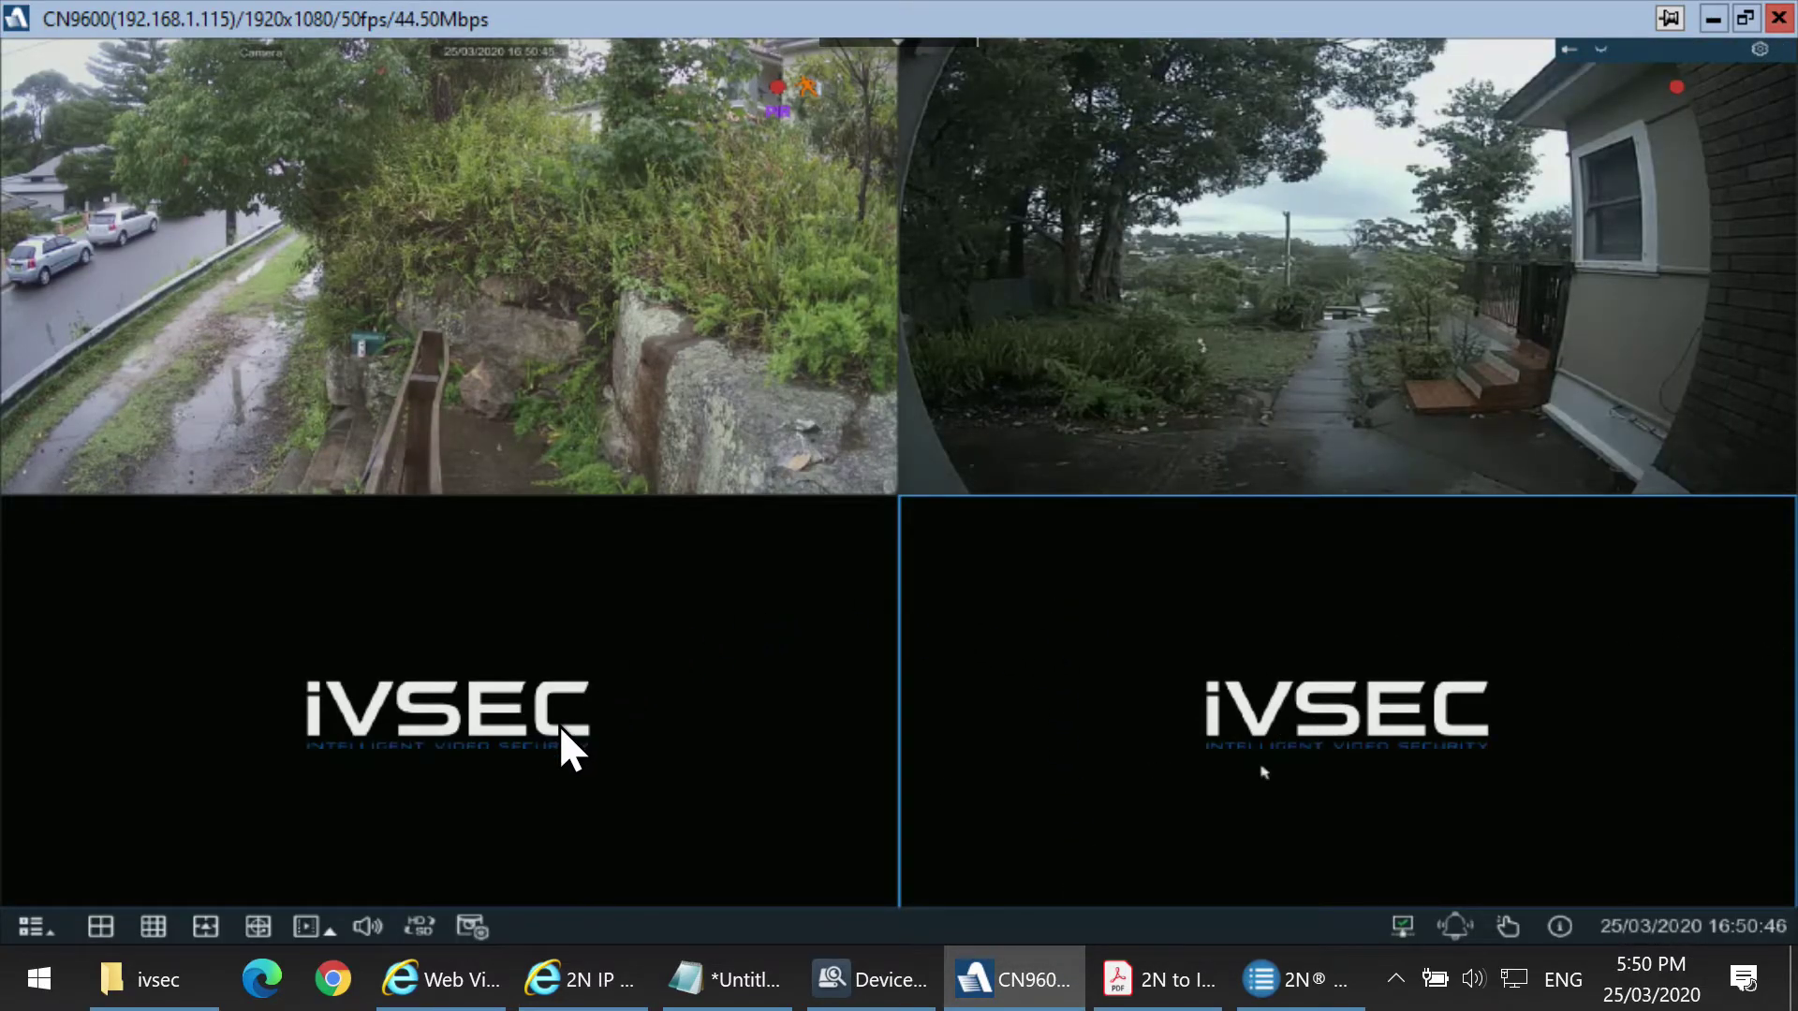
click(33, 926)
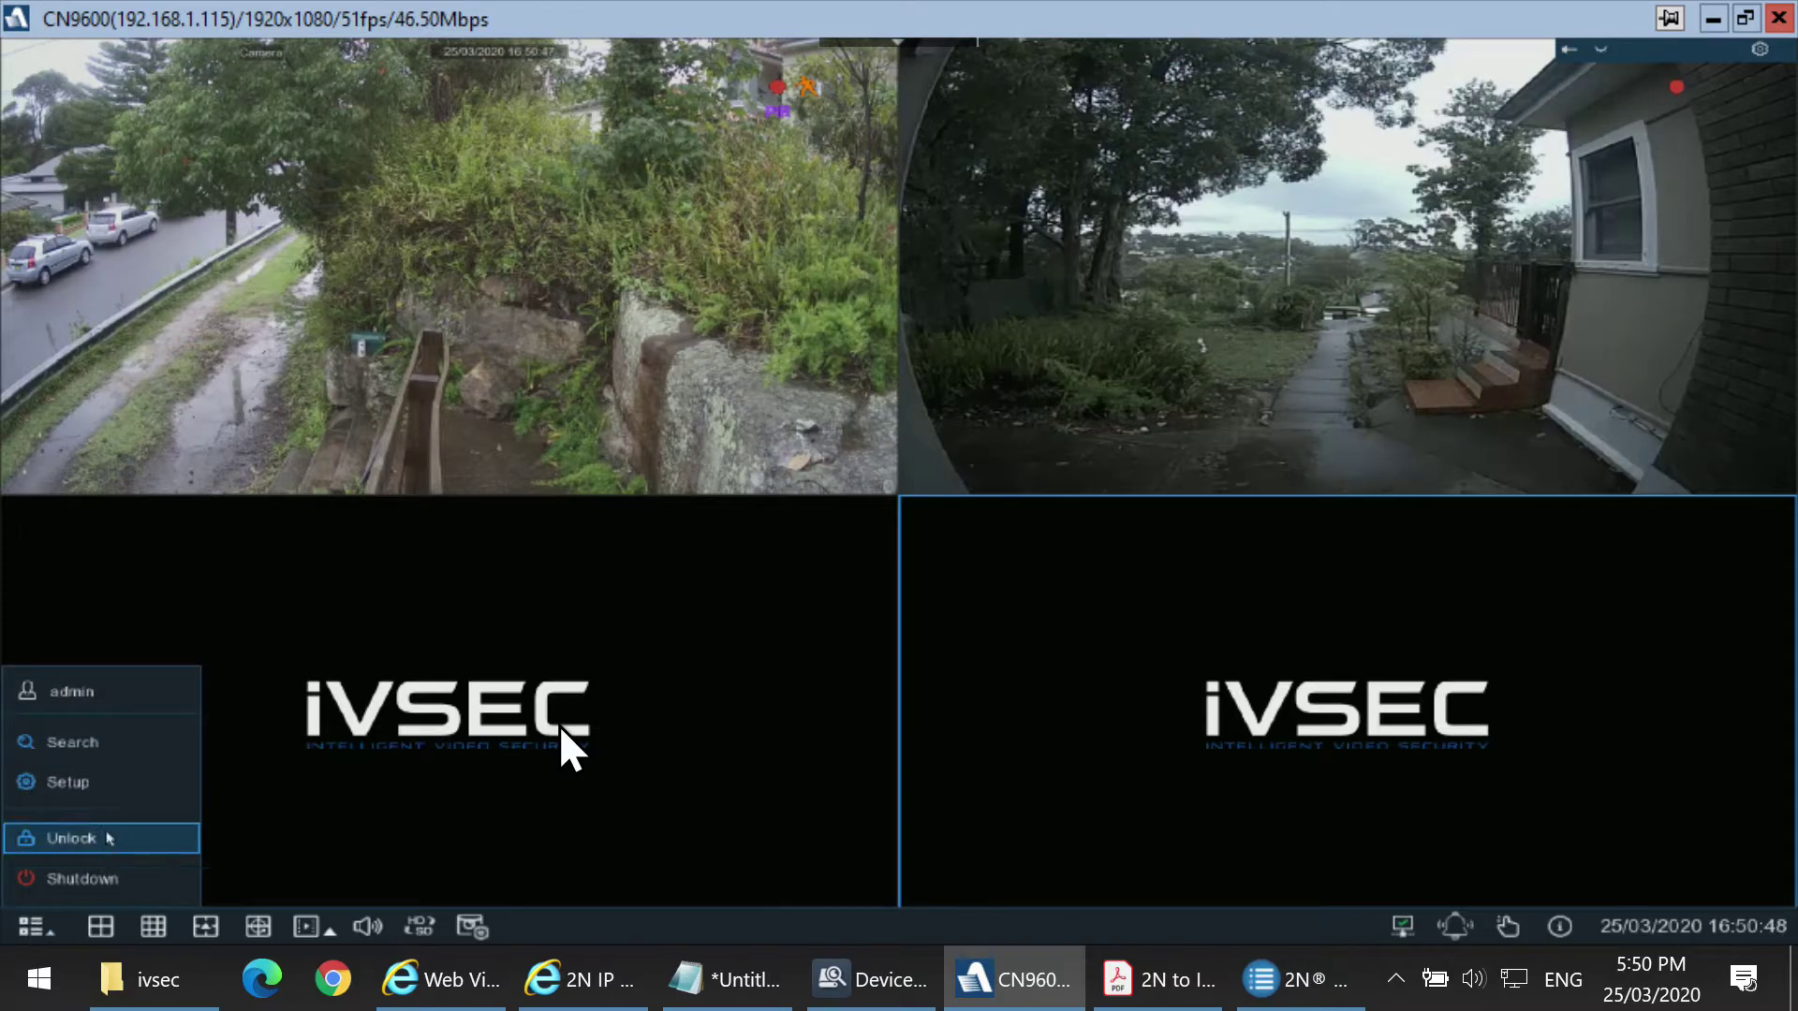
click(110, 838)
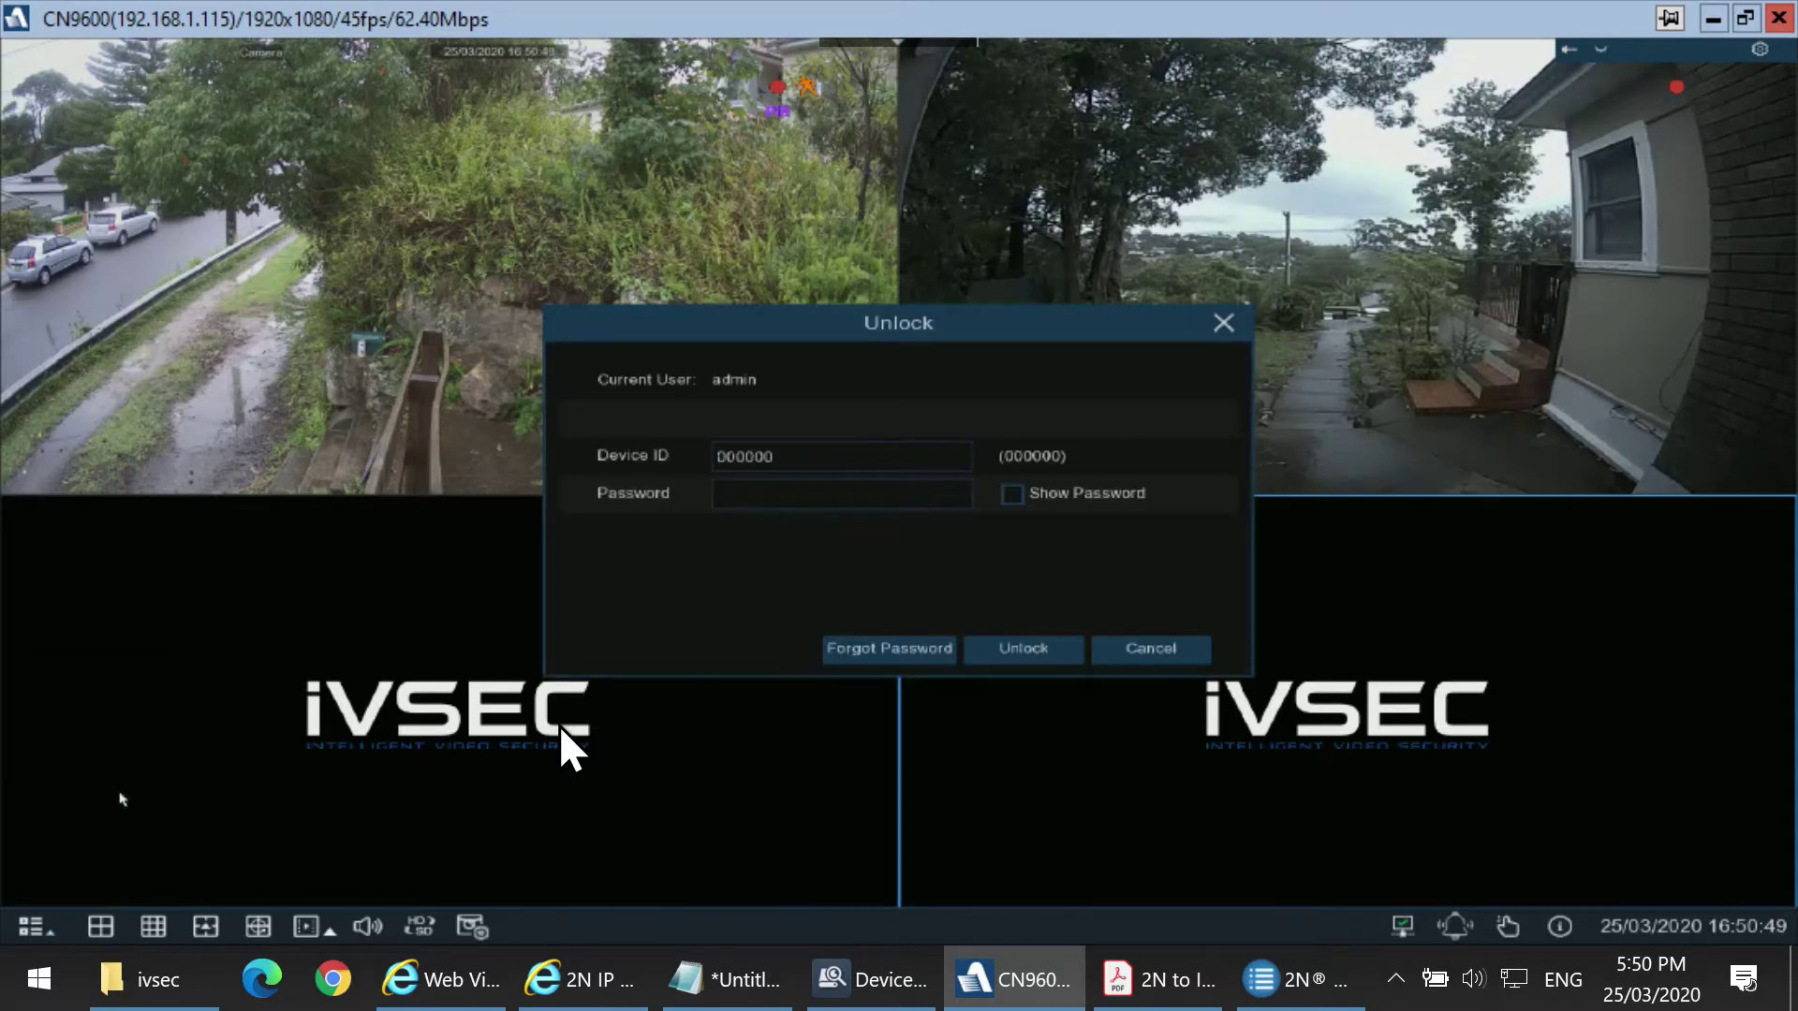
click(749, 501)
click(998, 536)
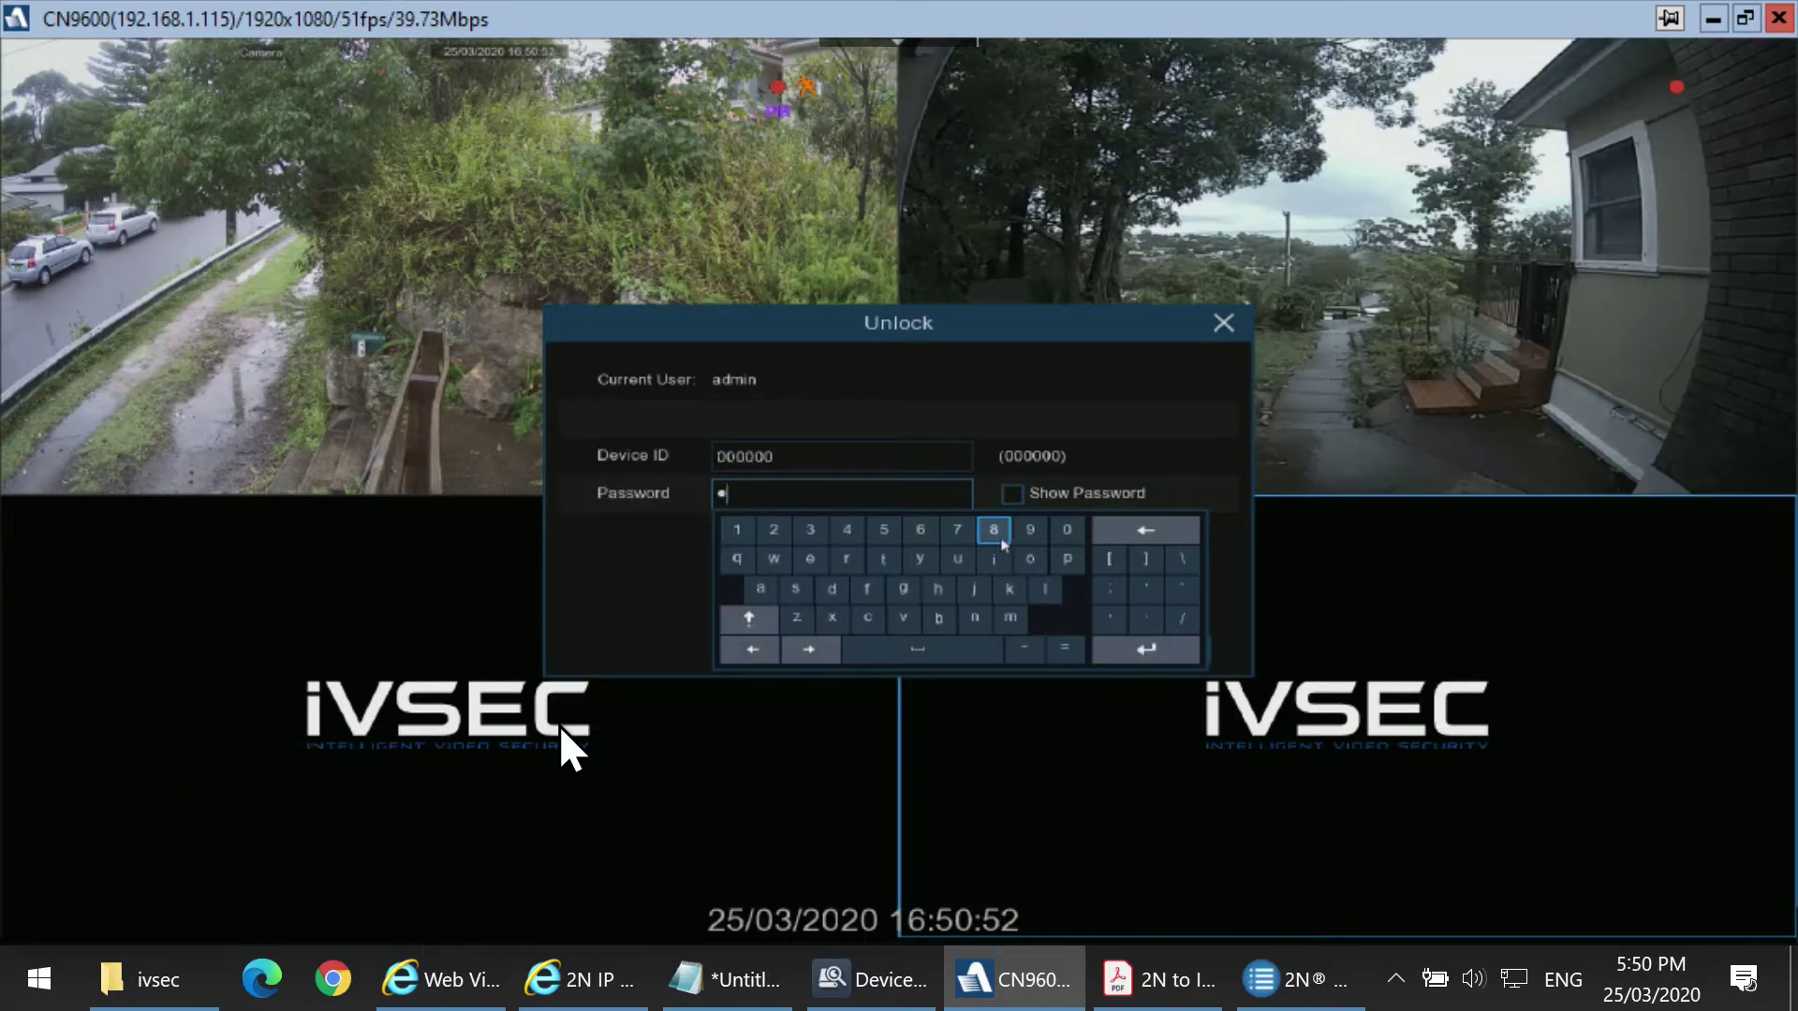
click(994, 531)
click(993, 530)
click(993, 531)
click(993, 531)
click(1047, 413)
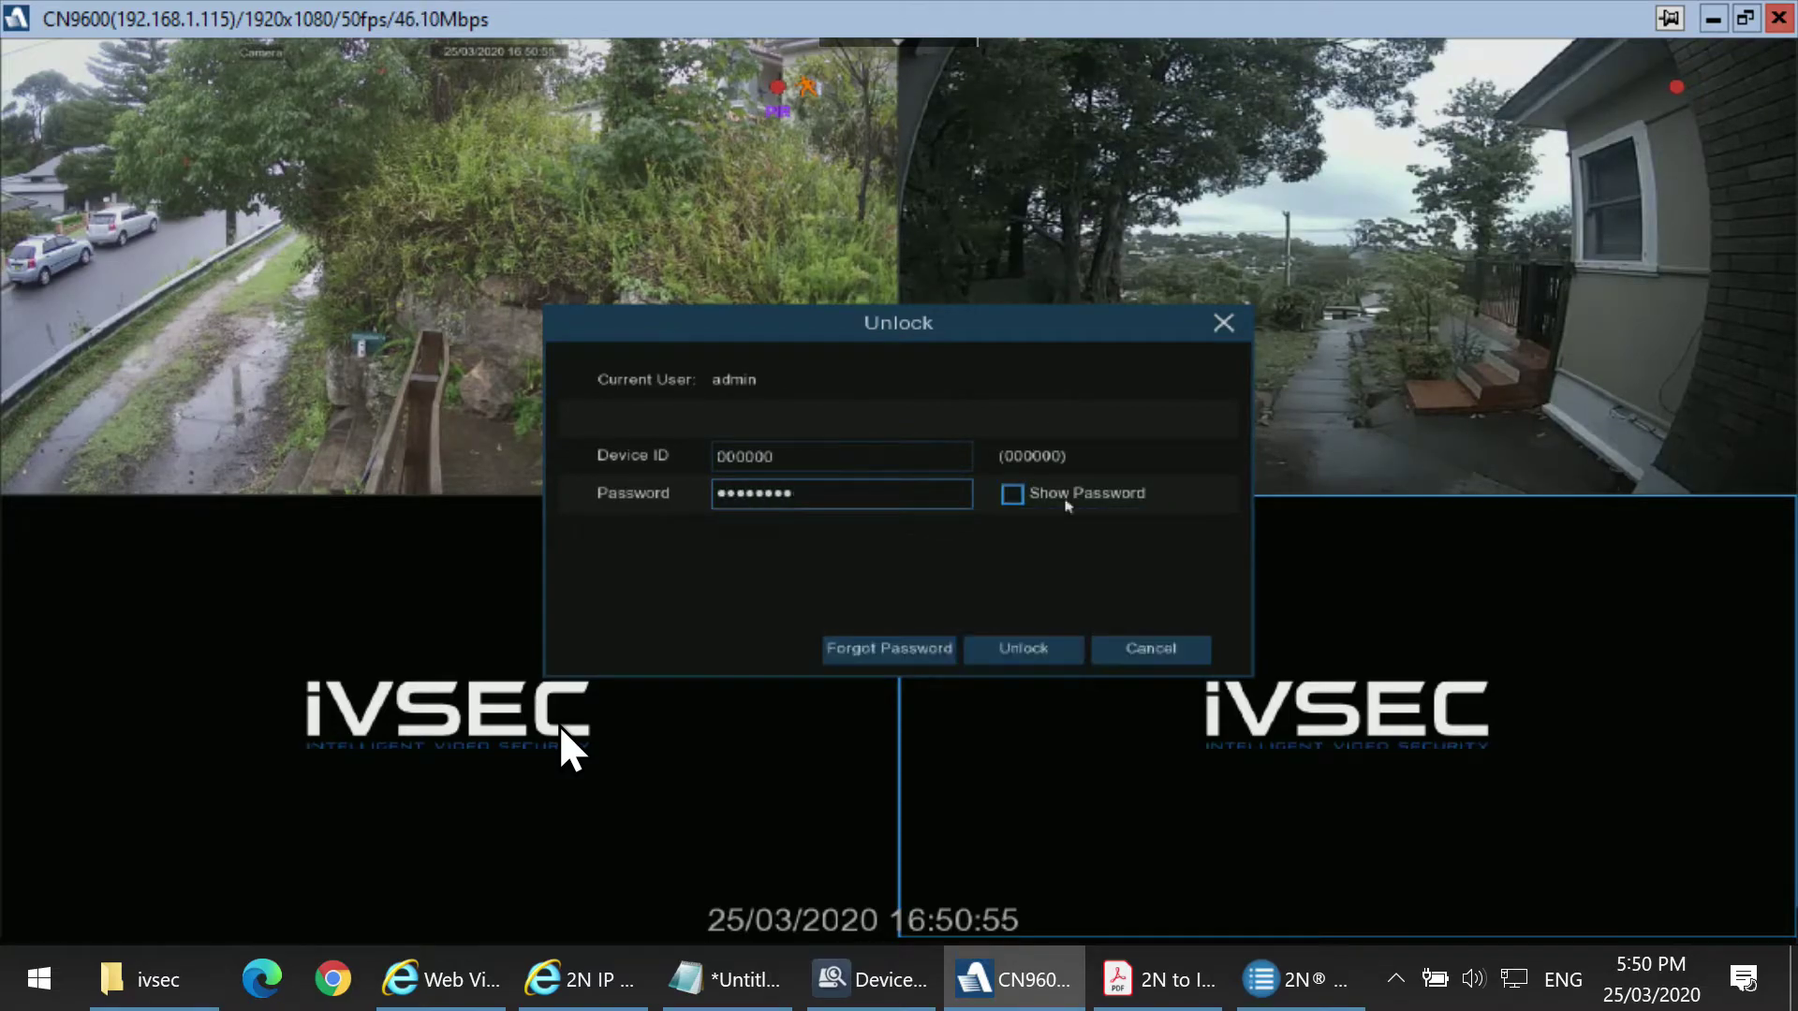
click(1024, 649)
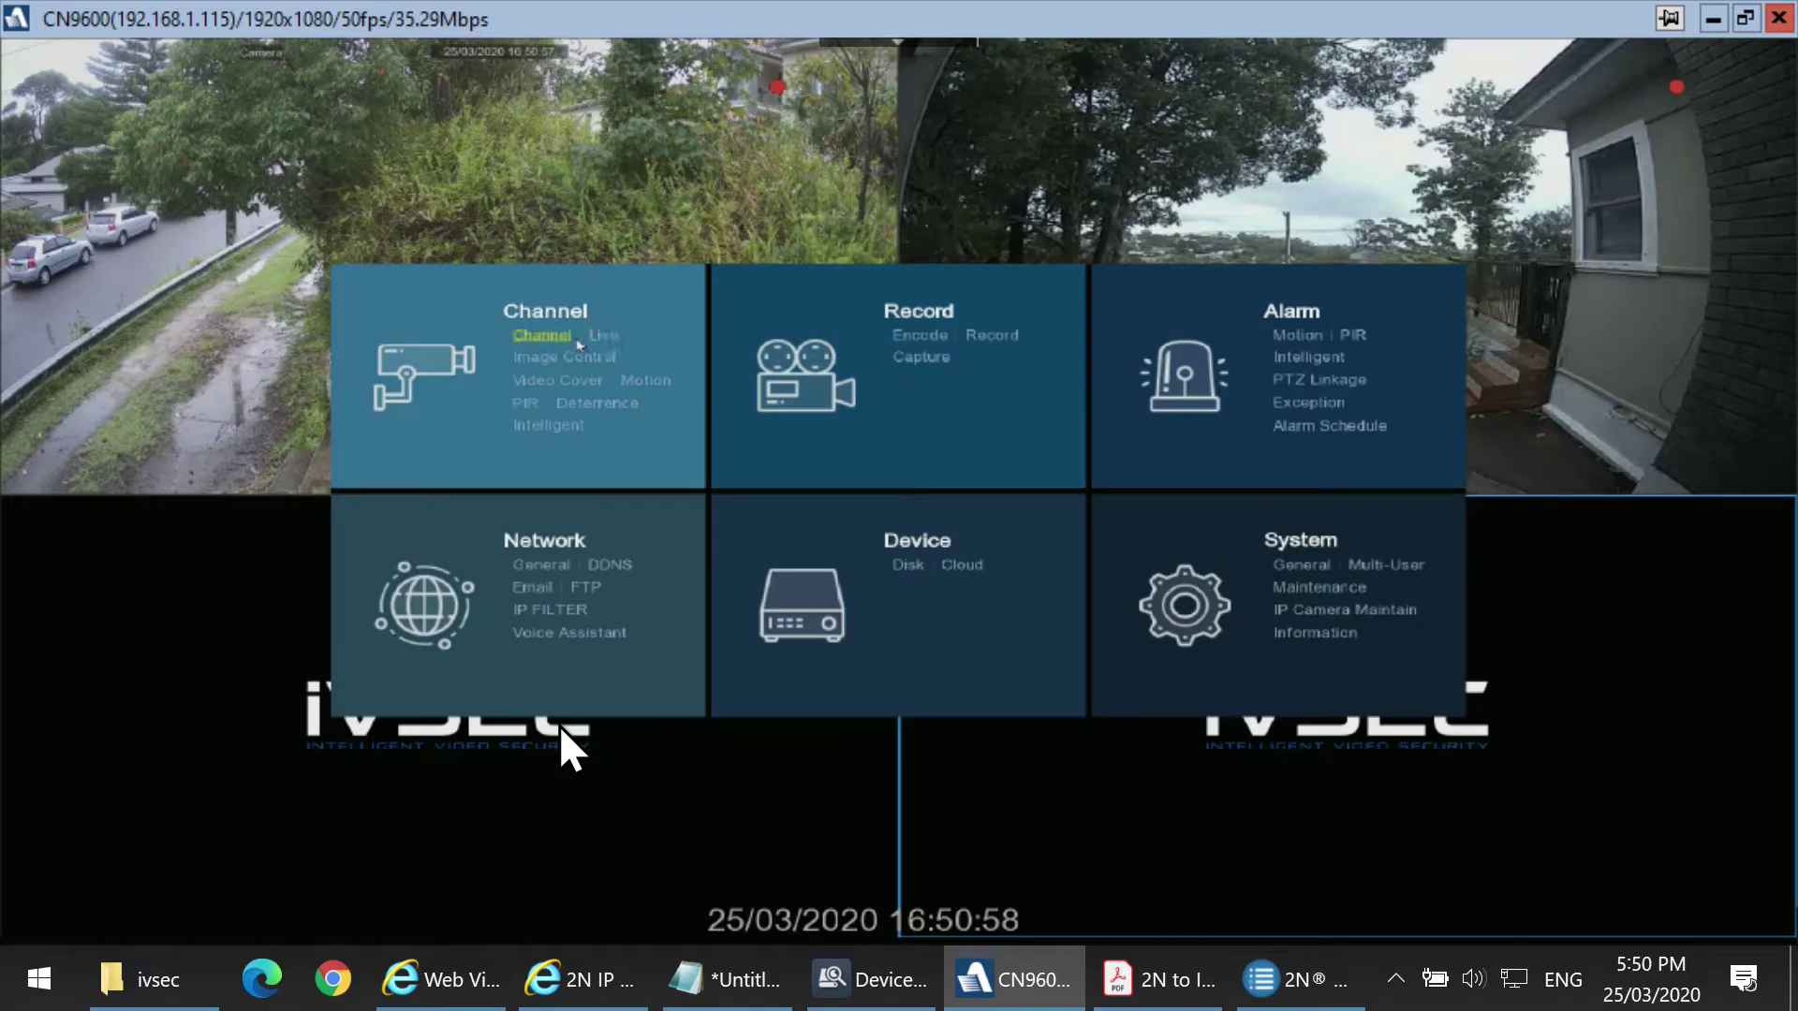
click(575, 339)
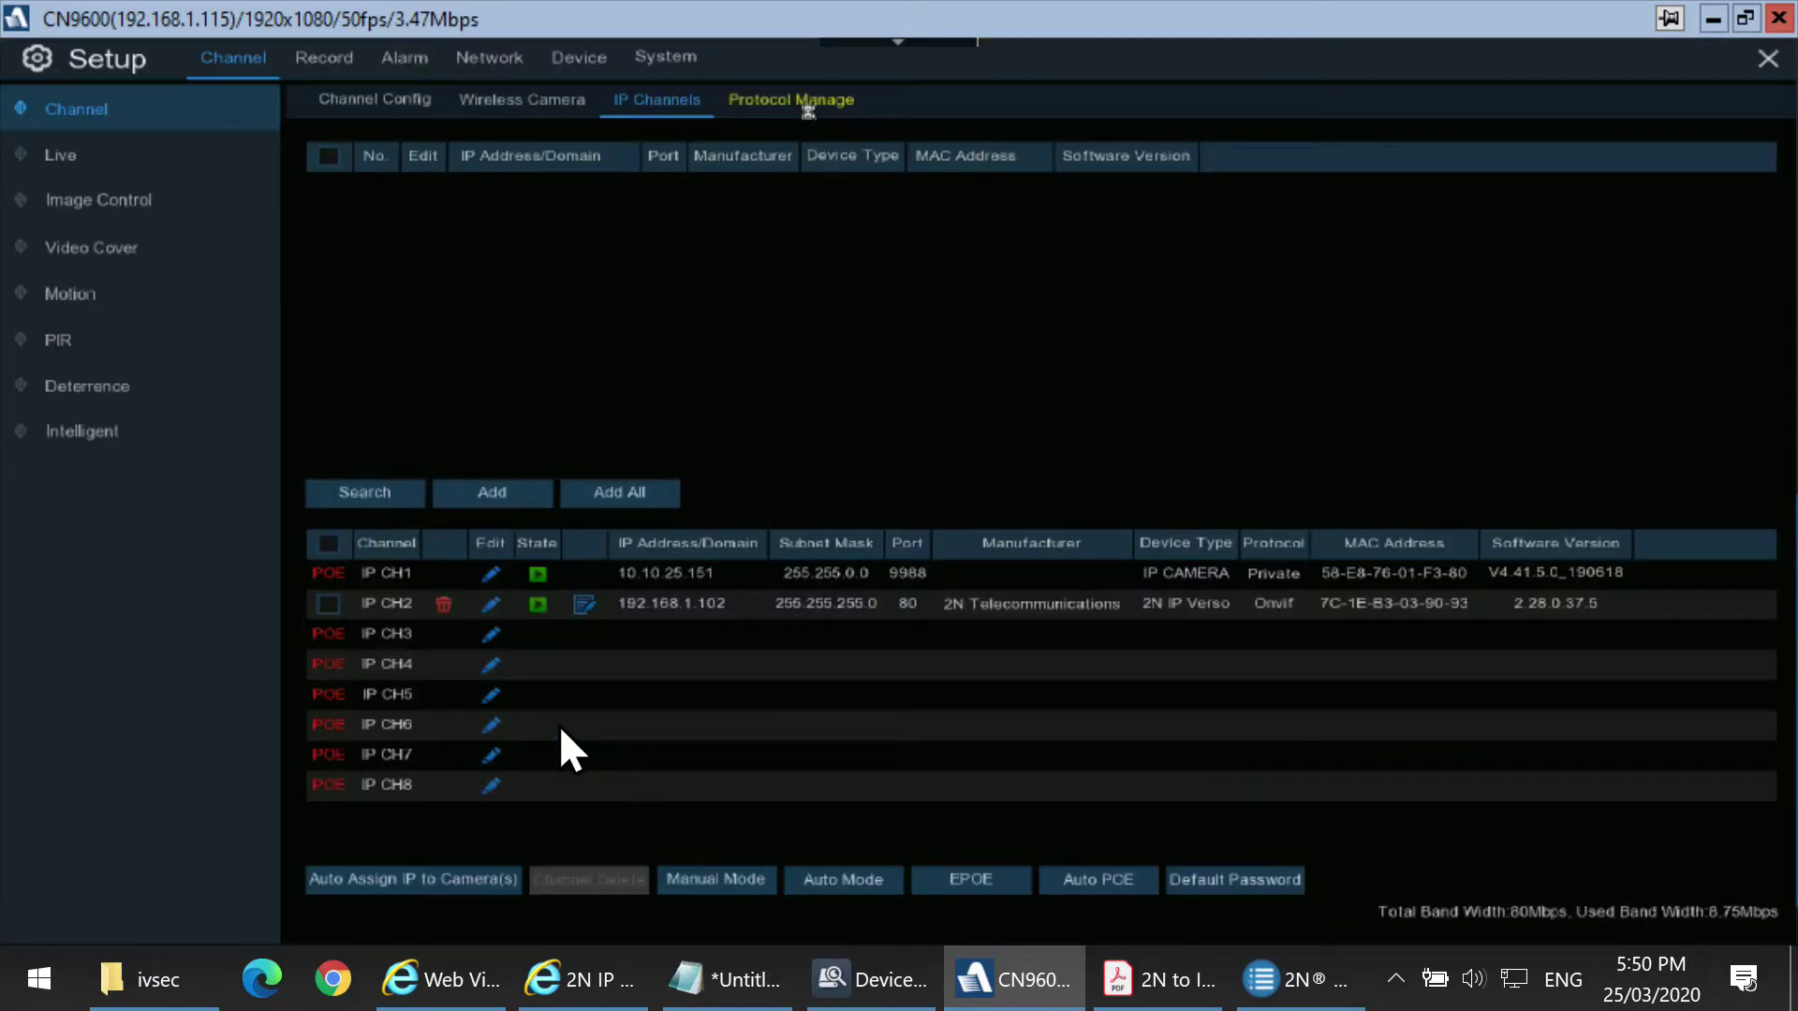
click(808, 104)
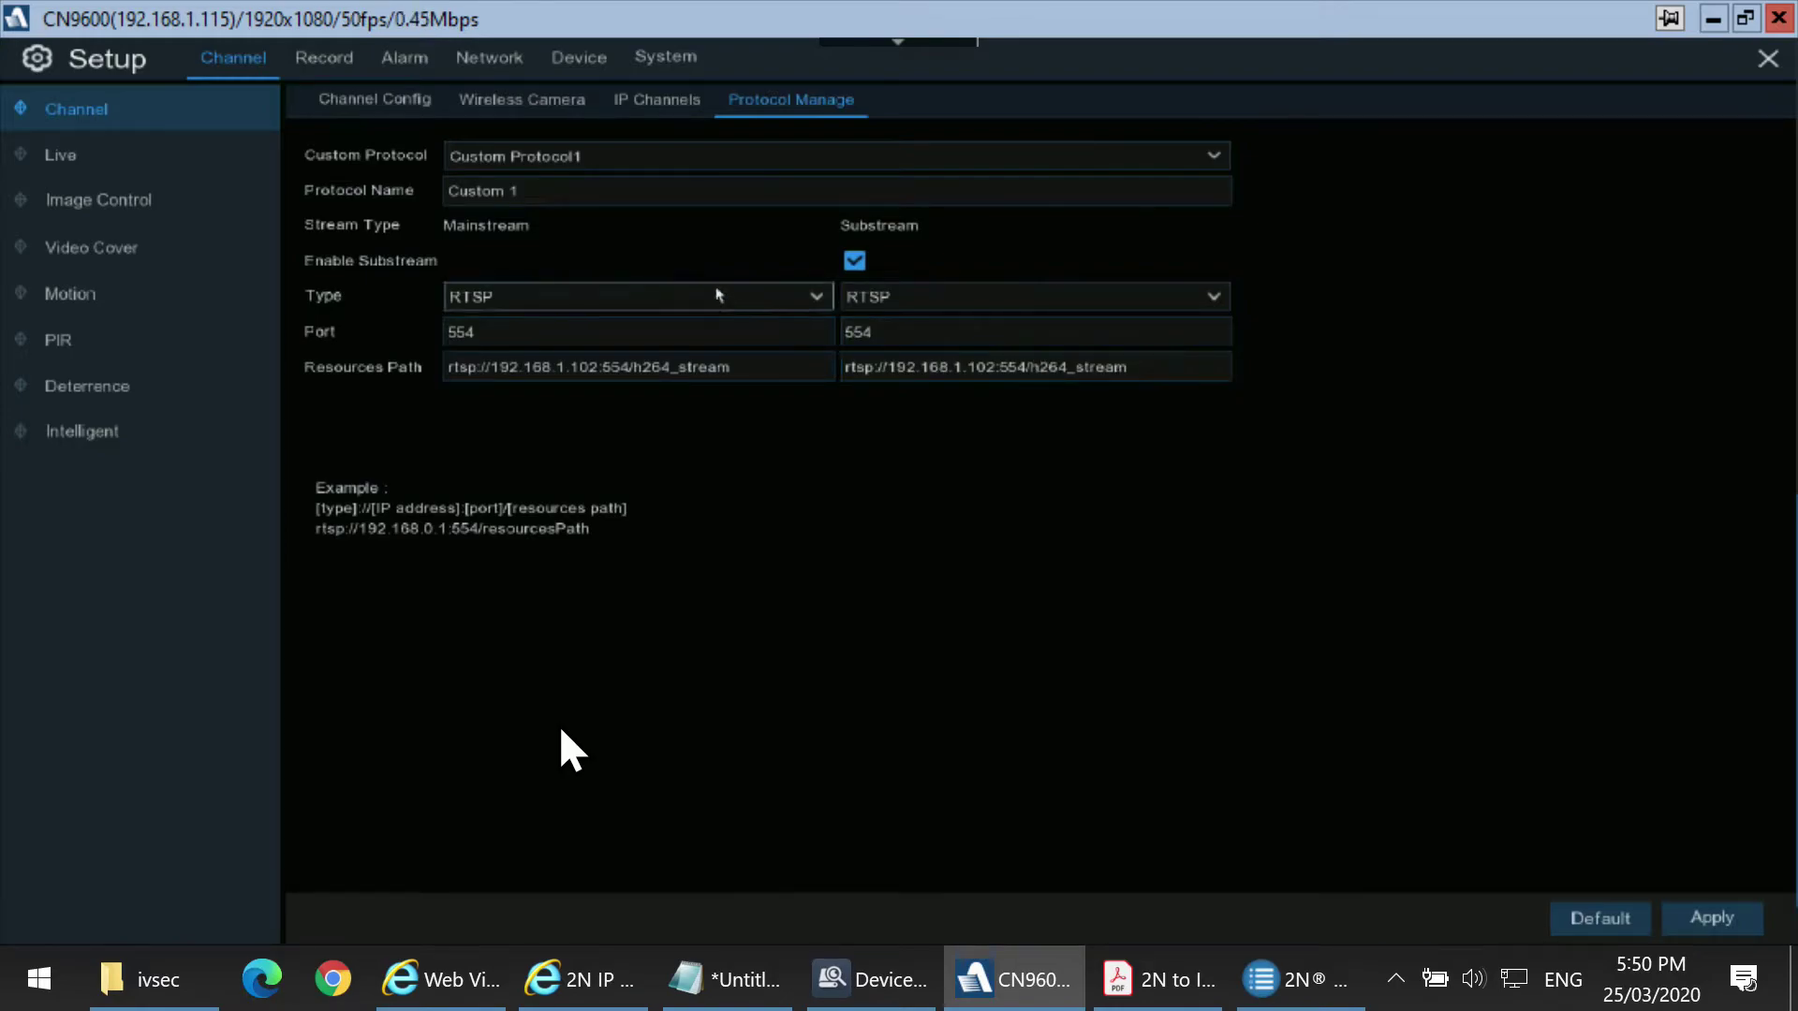
click(667, 108)
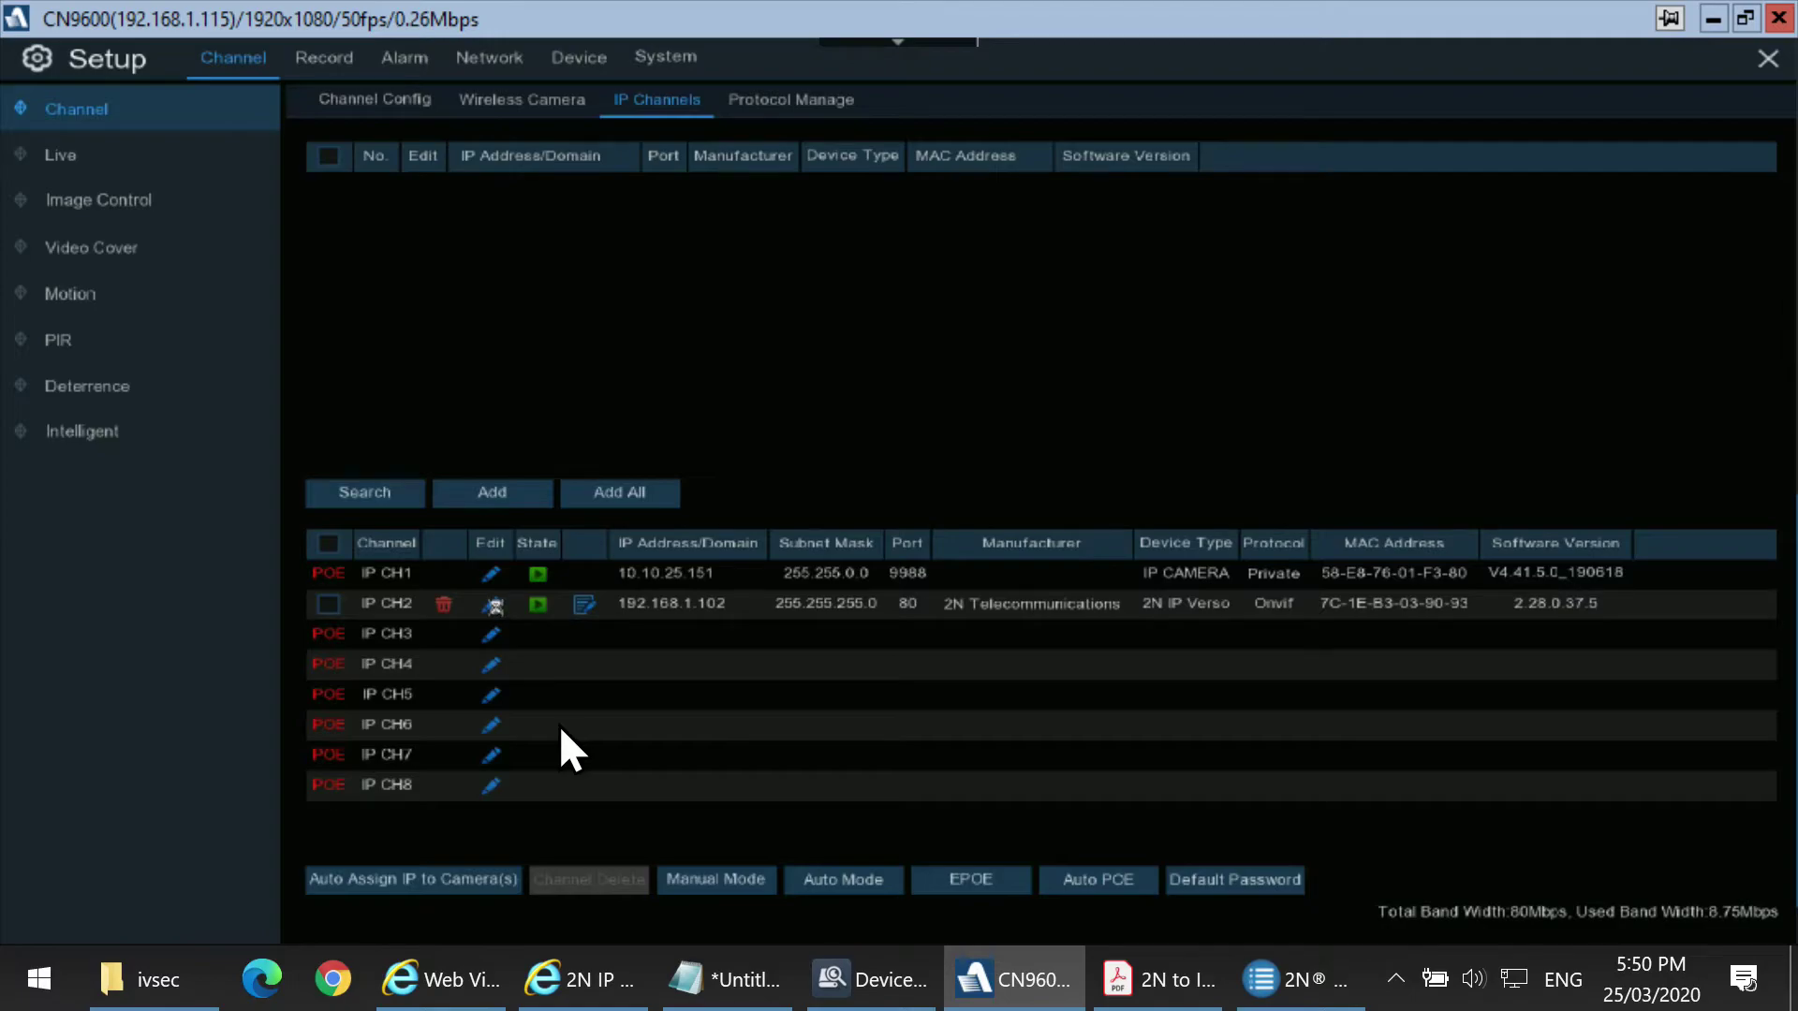
Edit IP CH2 to use protocol Custom 1 with port 554 instead of 80, and confirm.
click(492, 604)
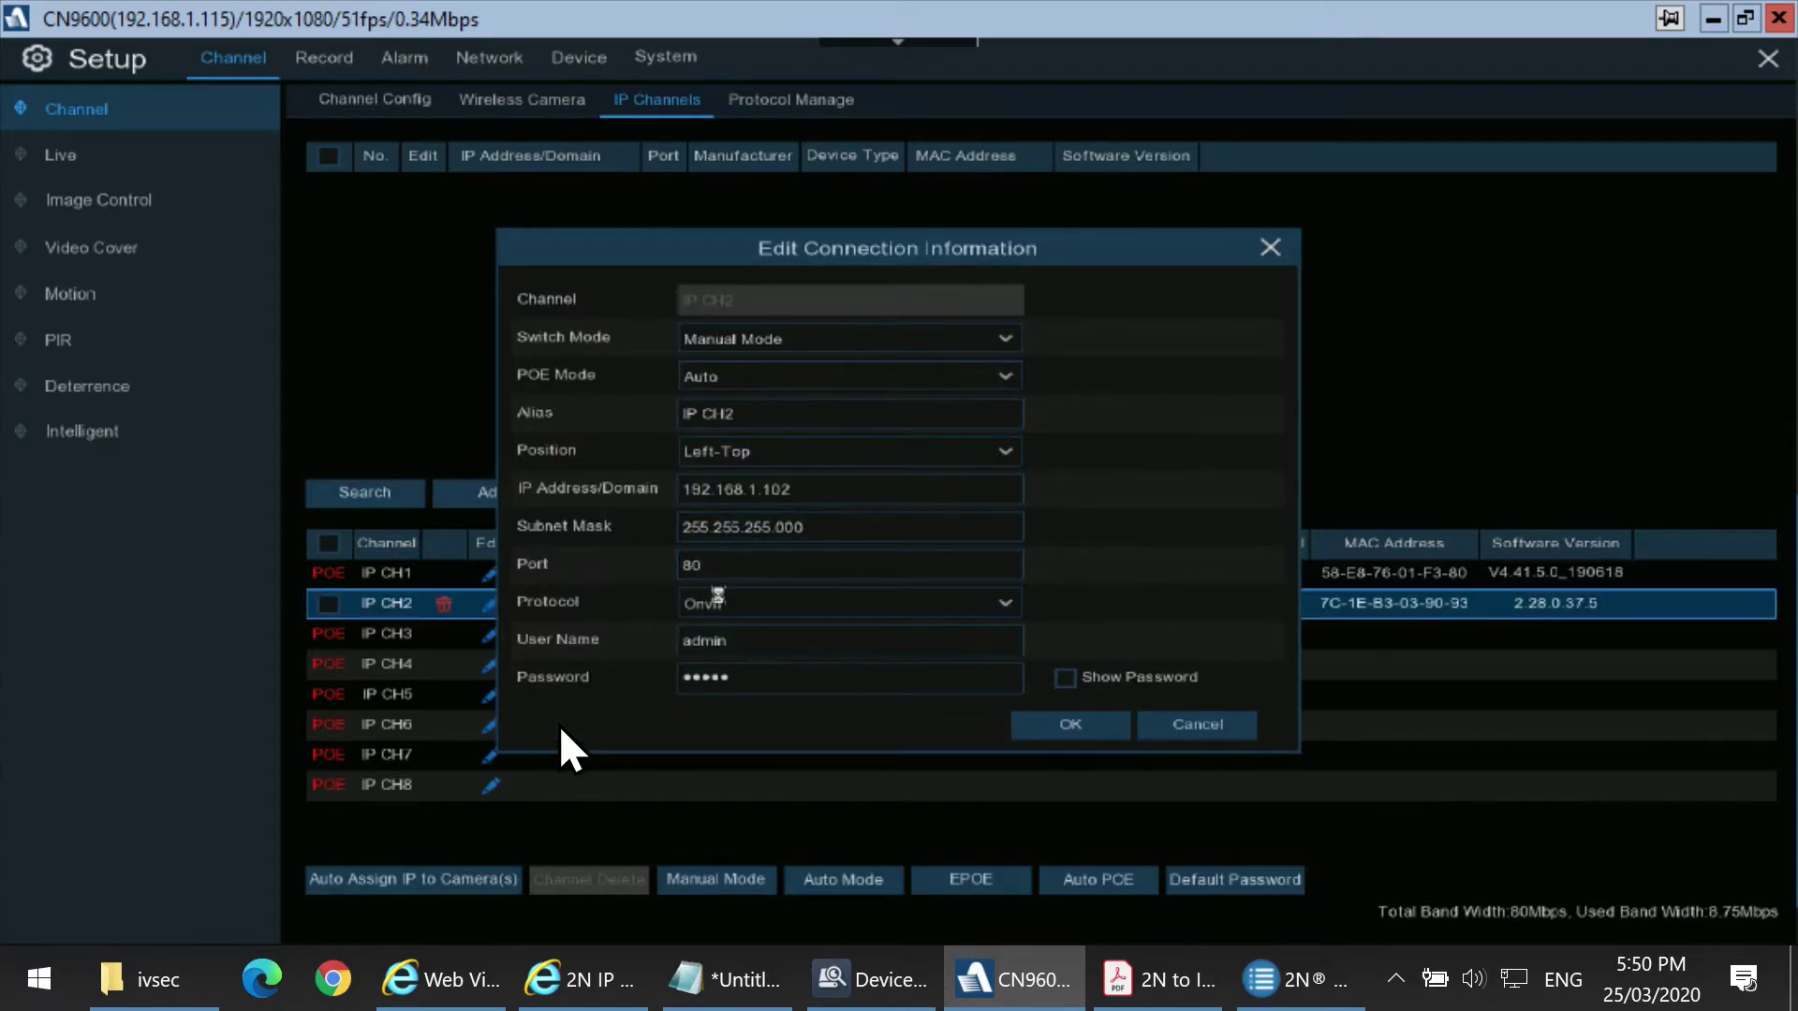
click(722, 601)
click(721, 681)
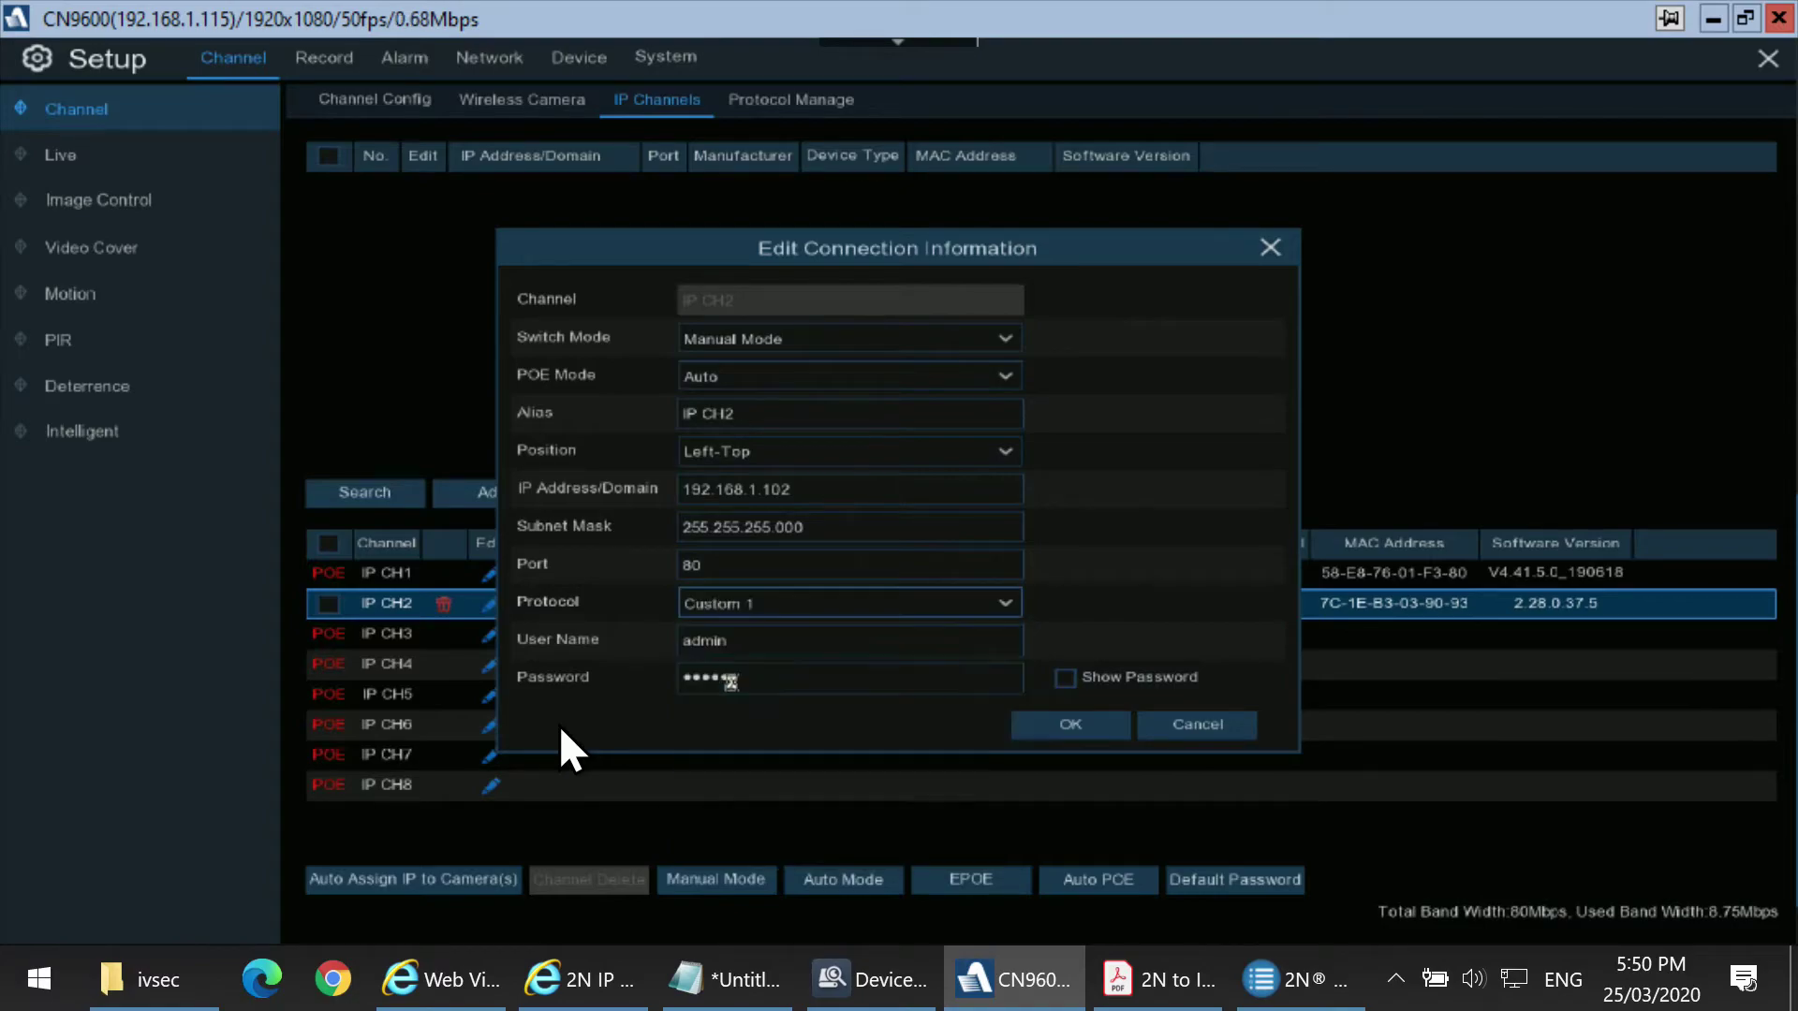
click(726, 565)
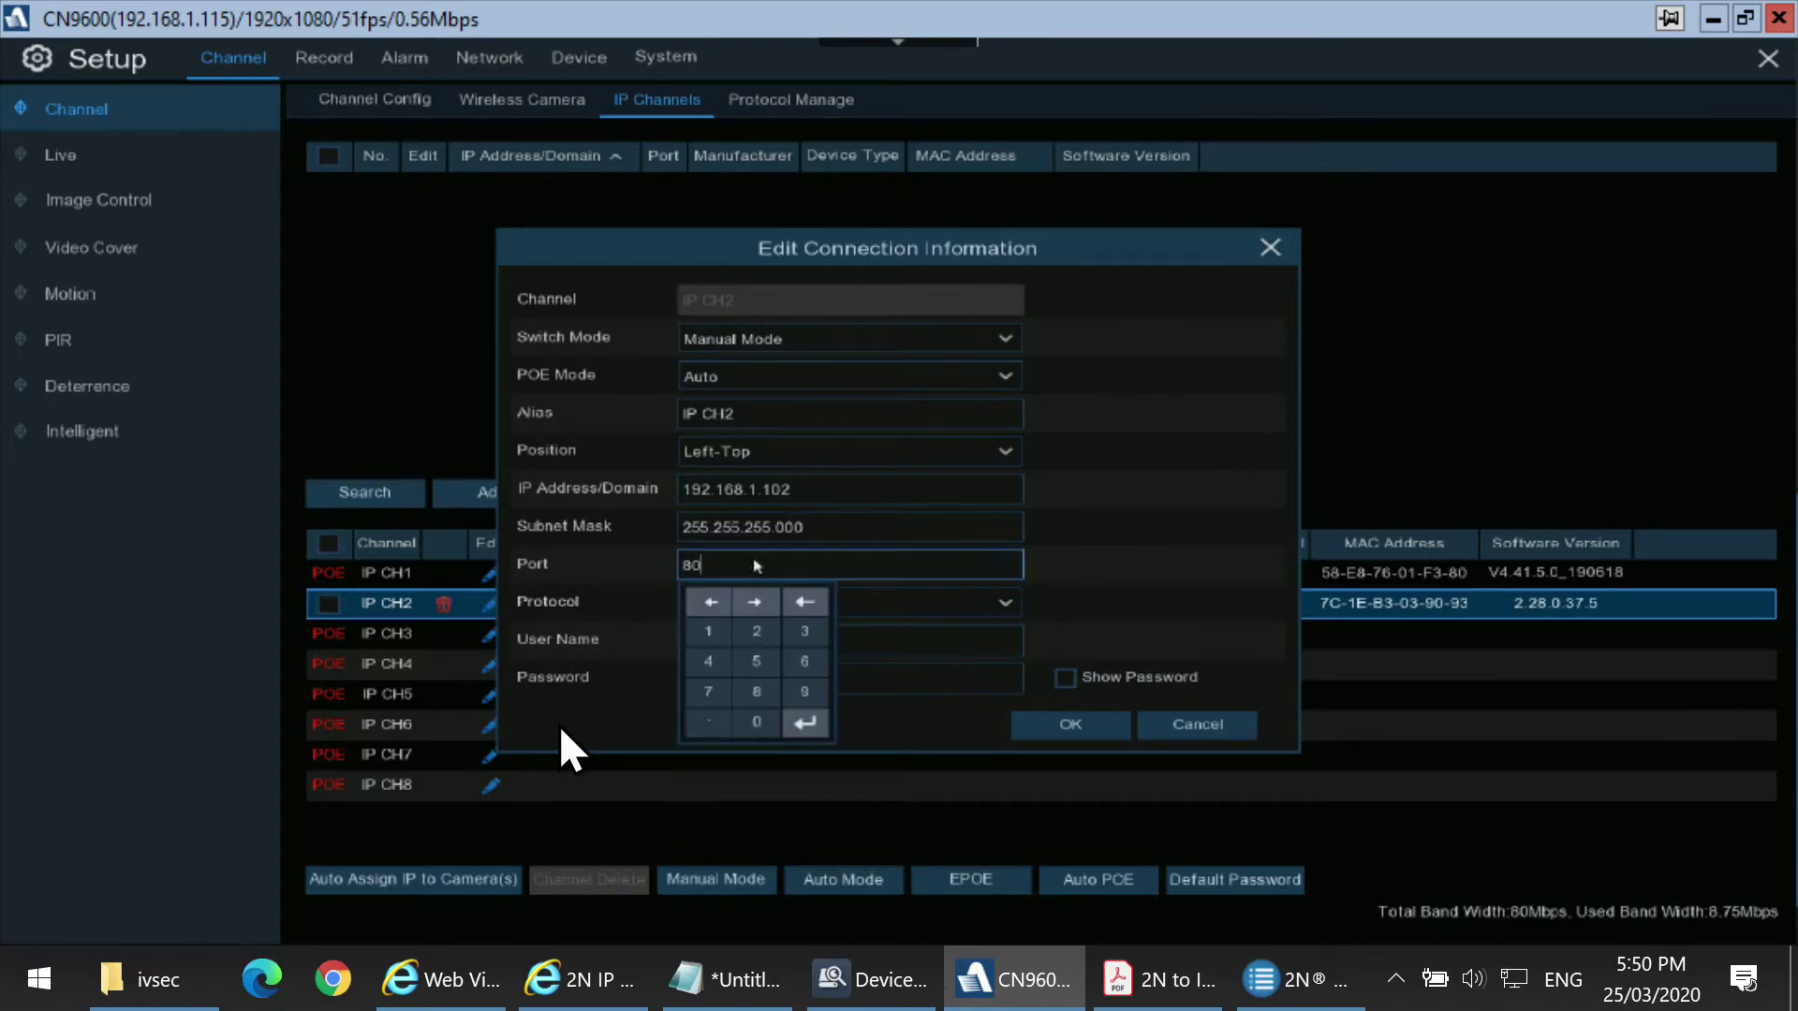
click(805, 602)
click(805, 602)
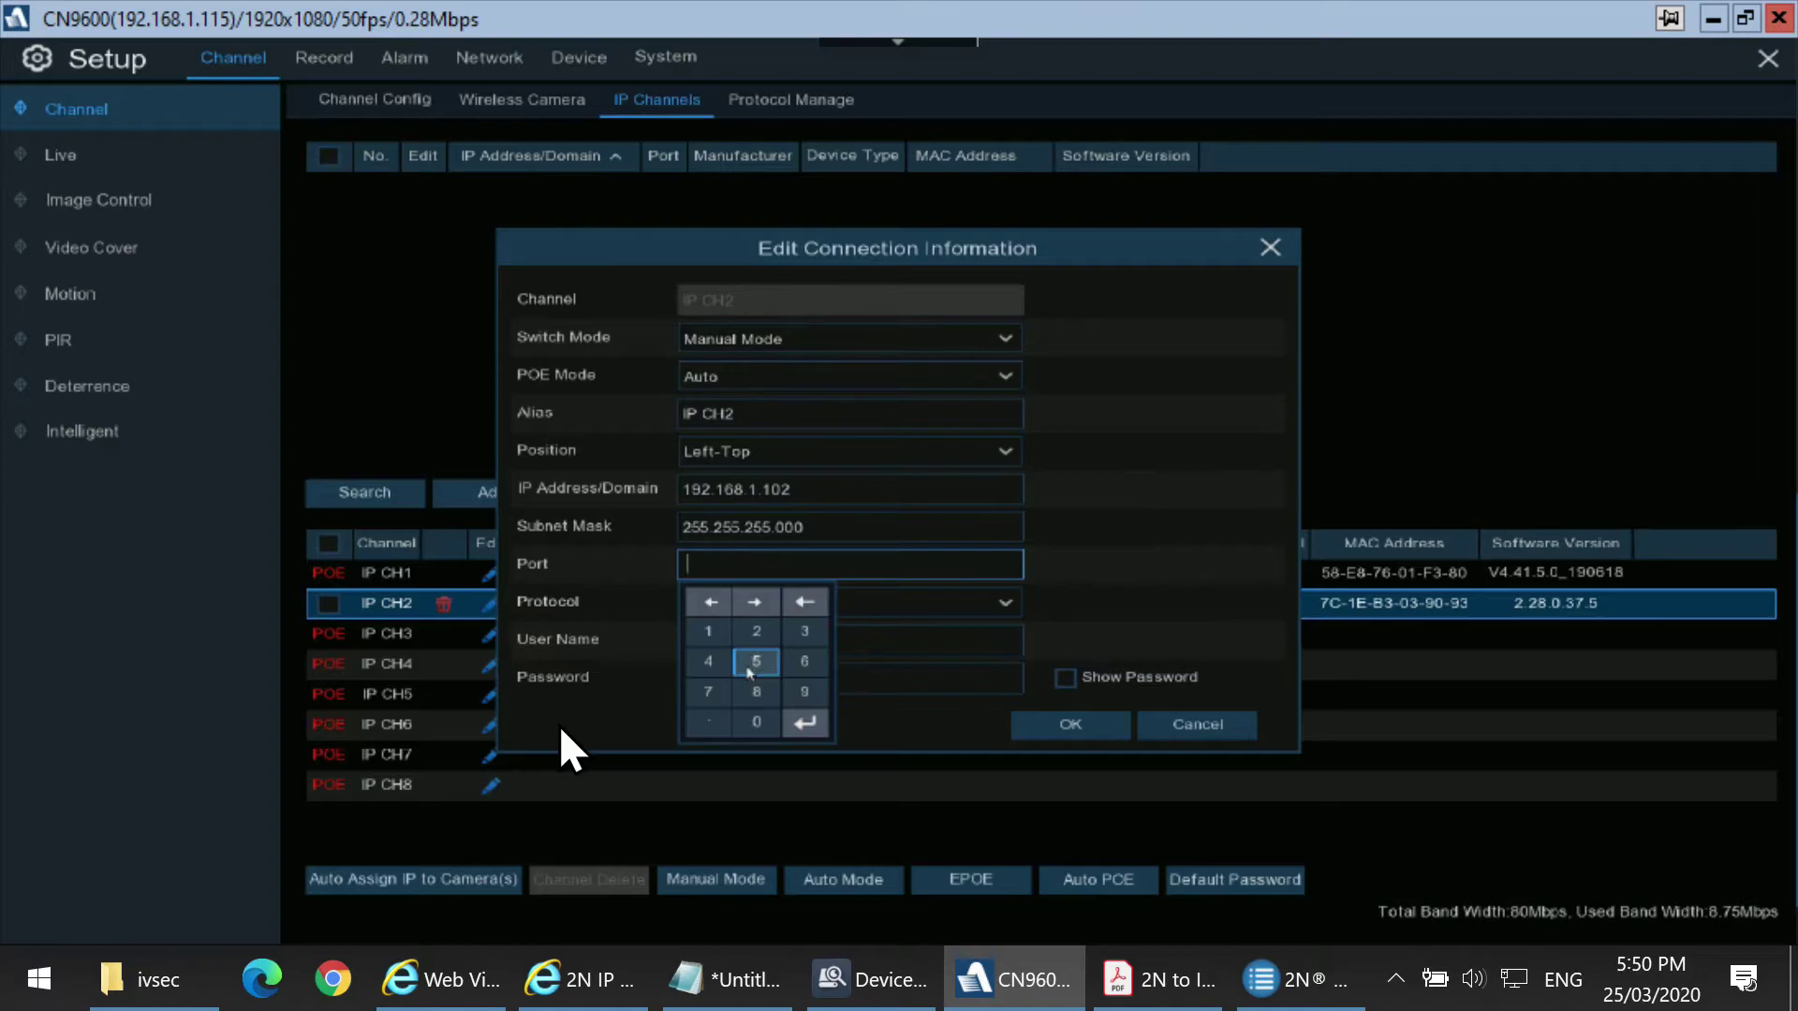
click(756, 661)
click(756, 661)
click(709, 661)
click(804, 722)
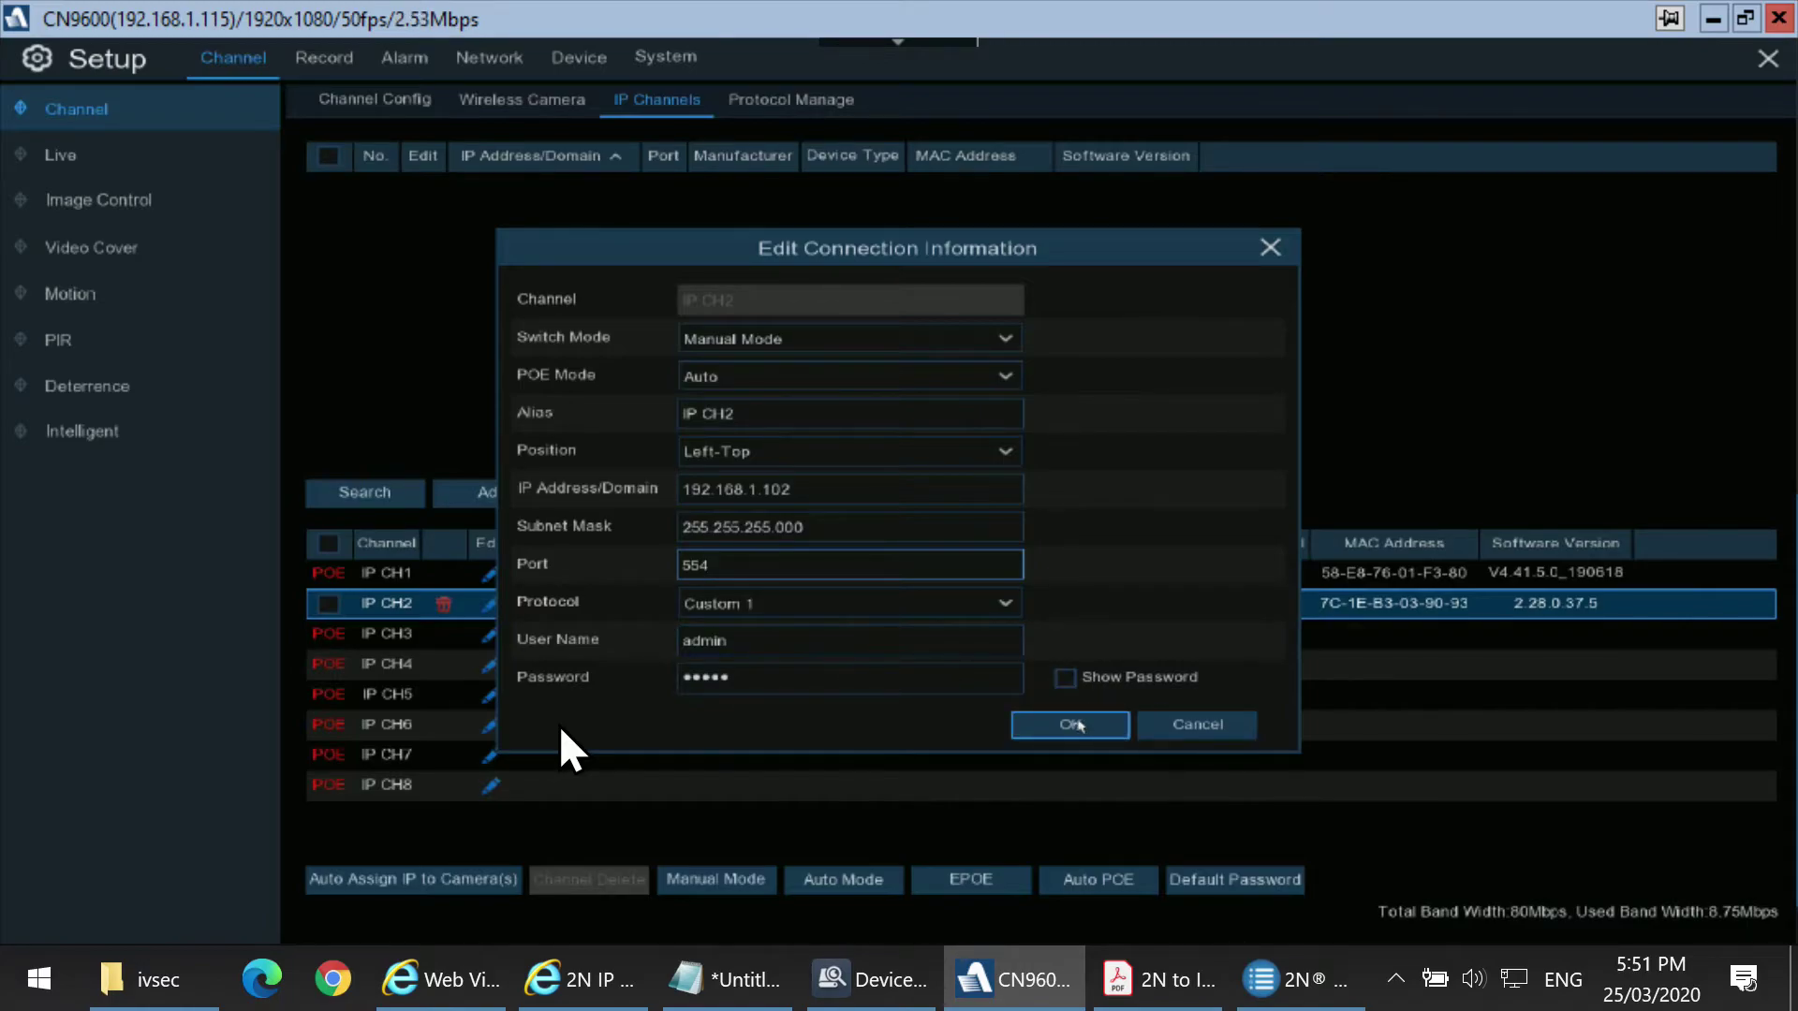
click(1073, 724)
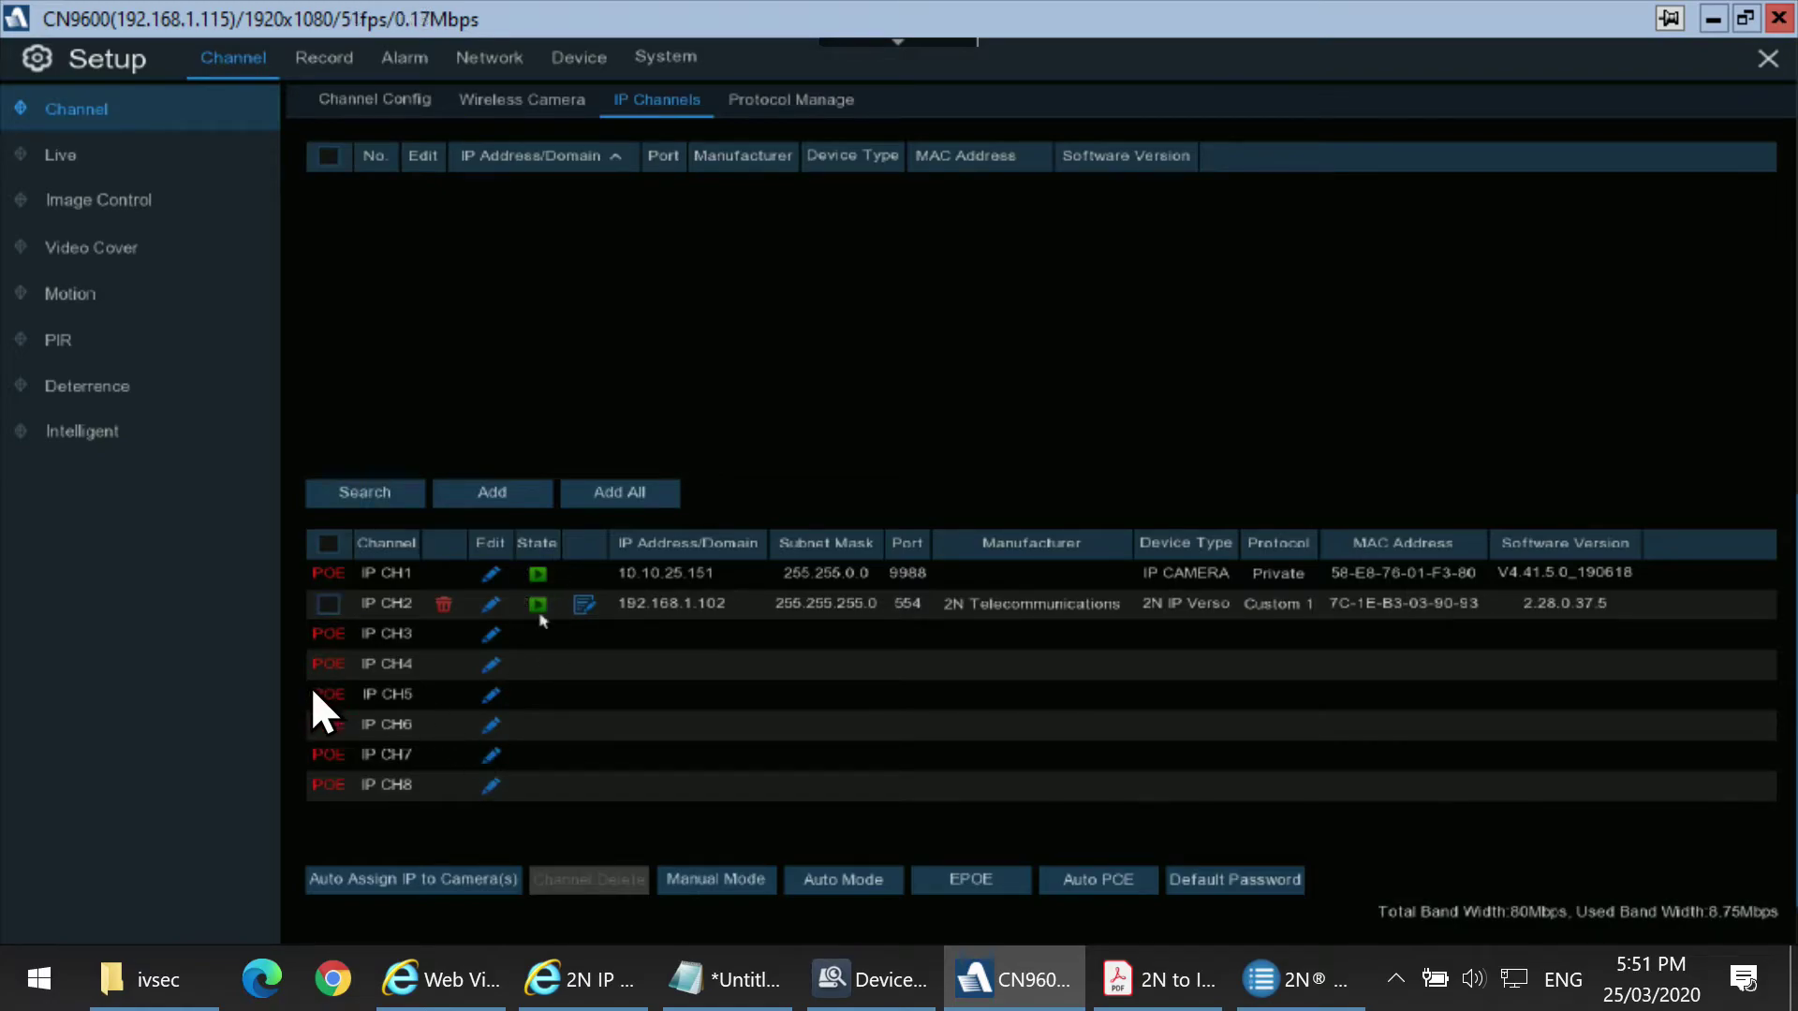
Exit setup, view camera 2's intercom feed full-screen, then return to the four-camera split.
right_click(716, 368)
right_click(719, 368)
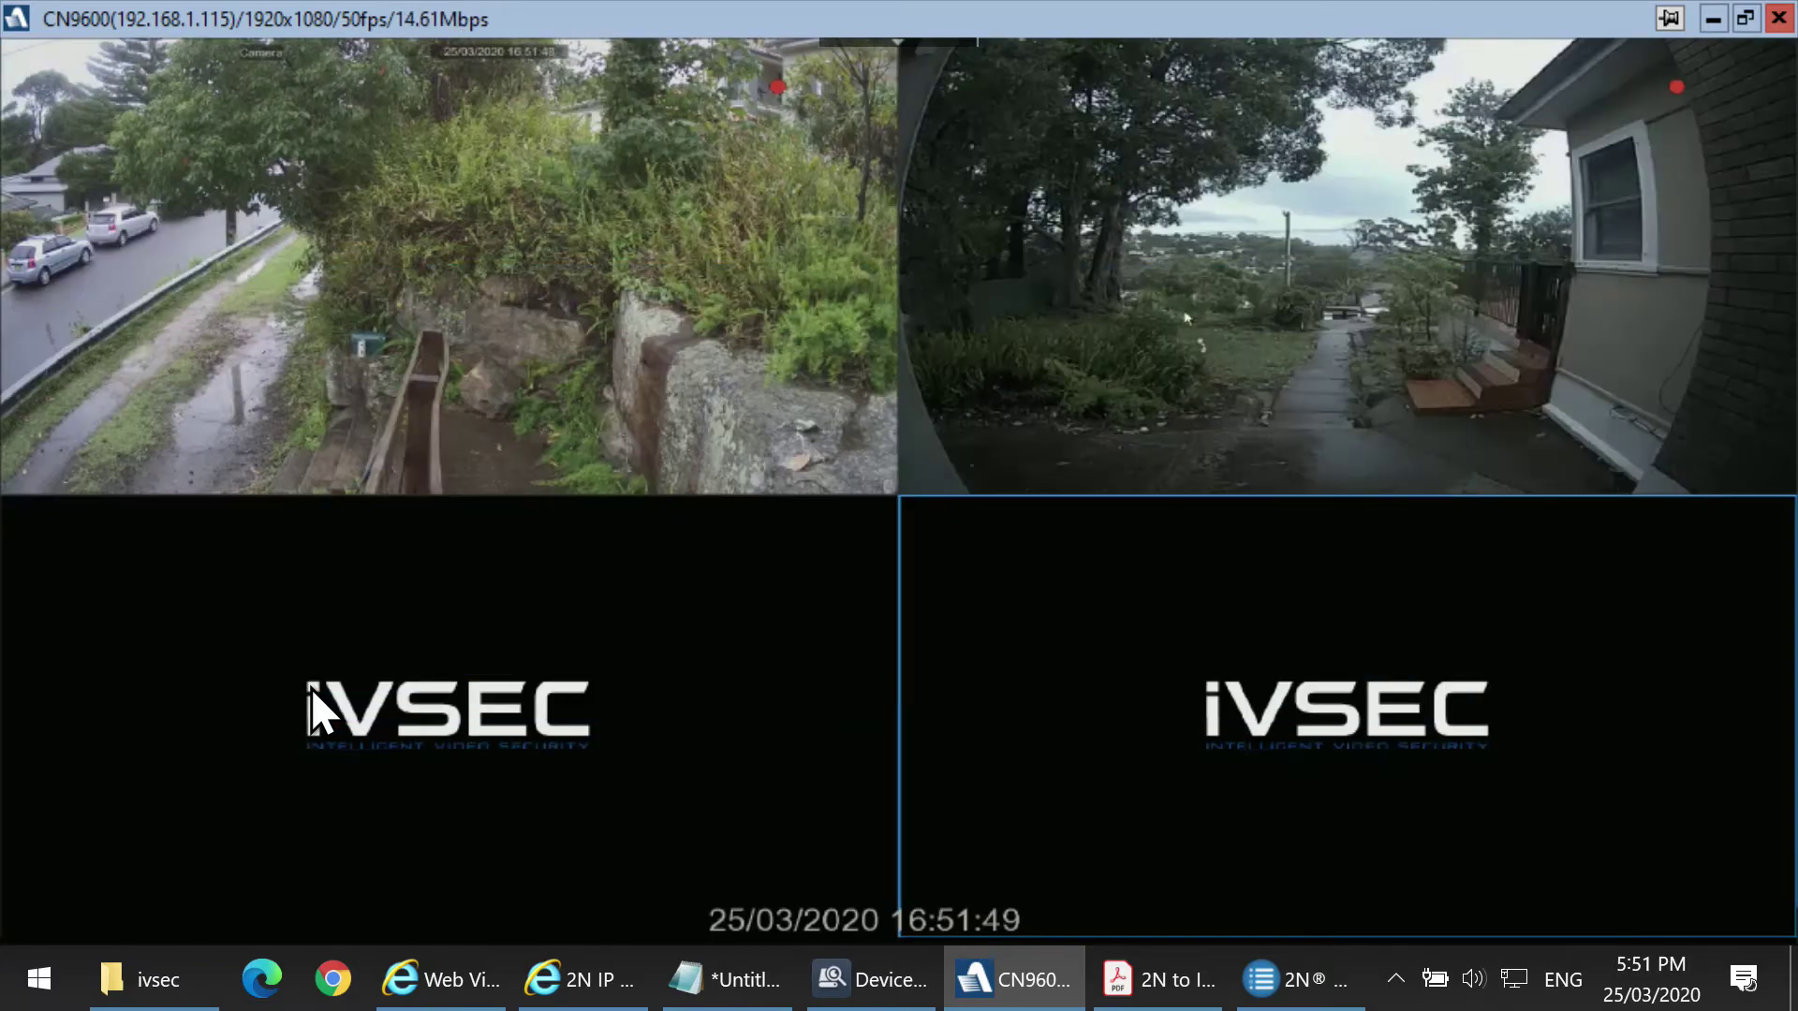
double_click(1186, 310)
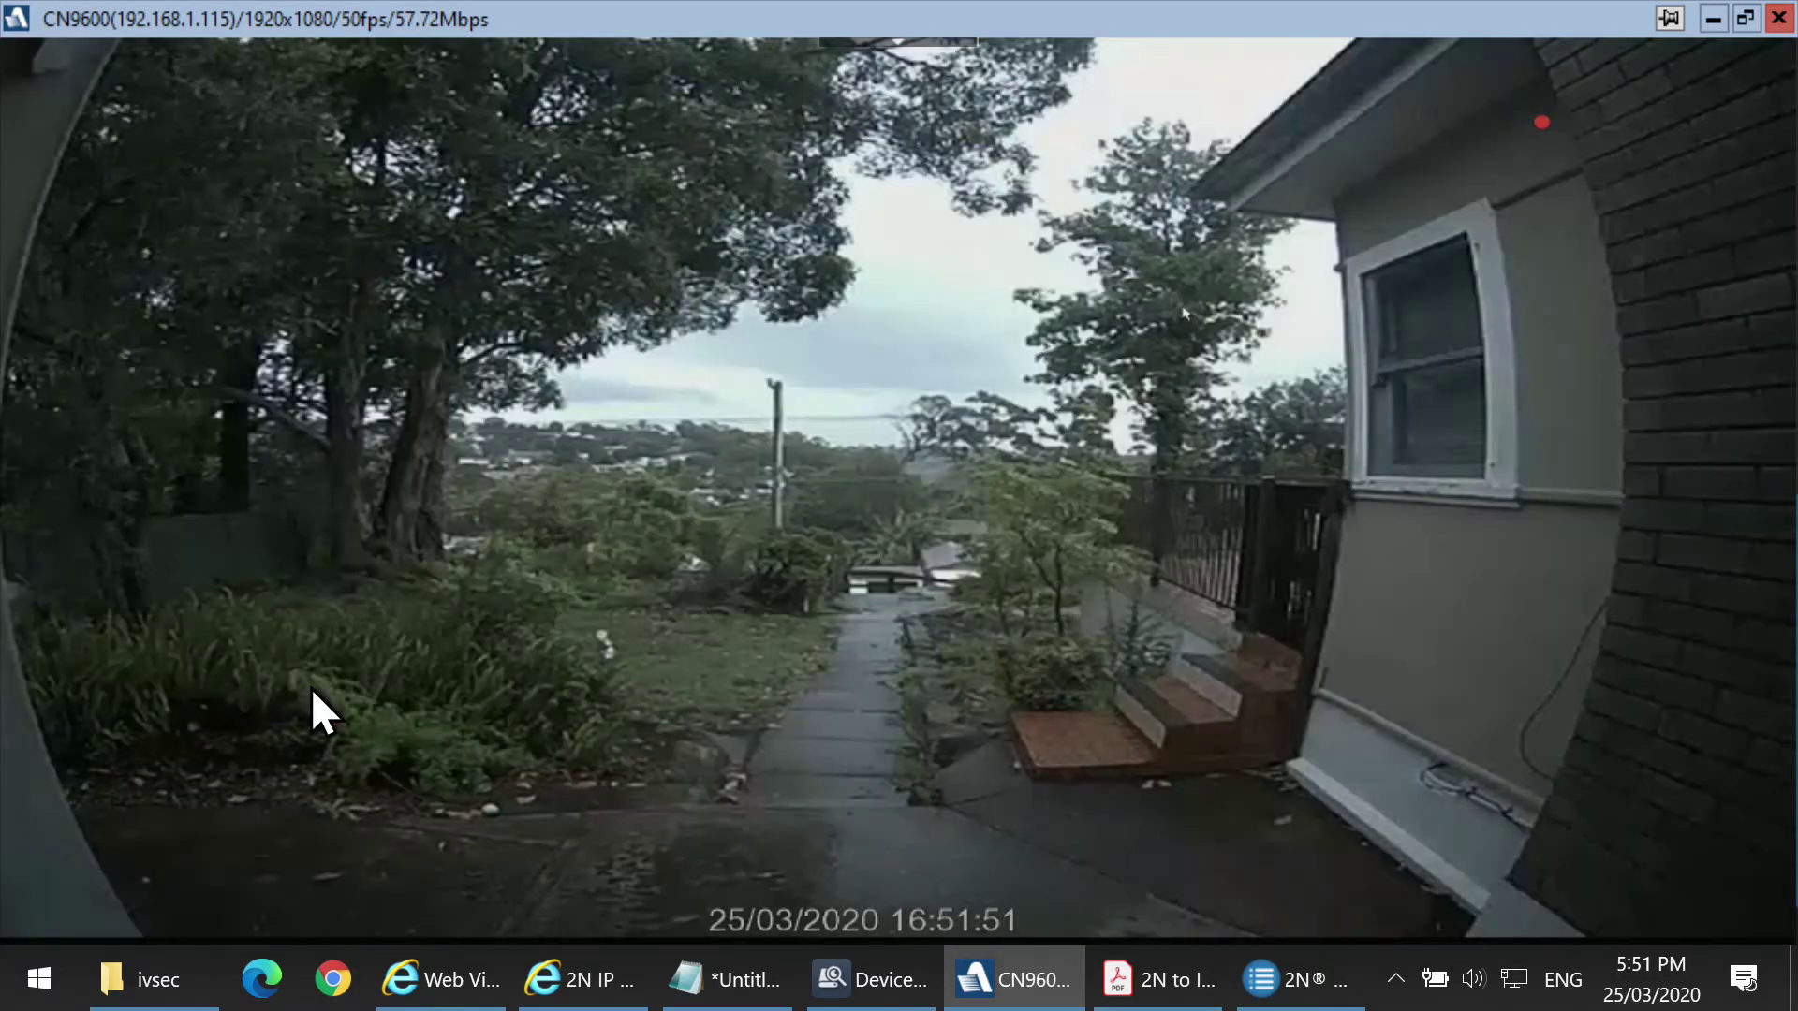
double_click(1210, 369)
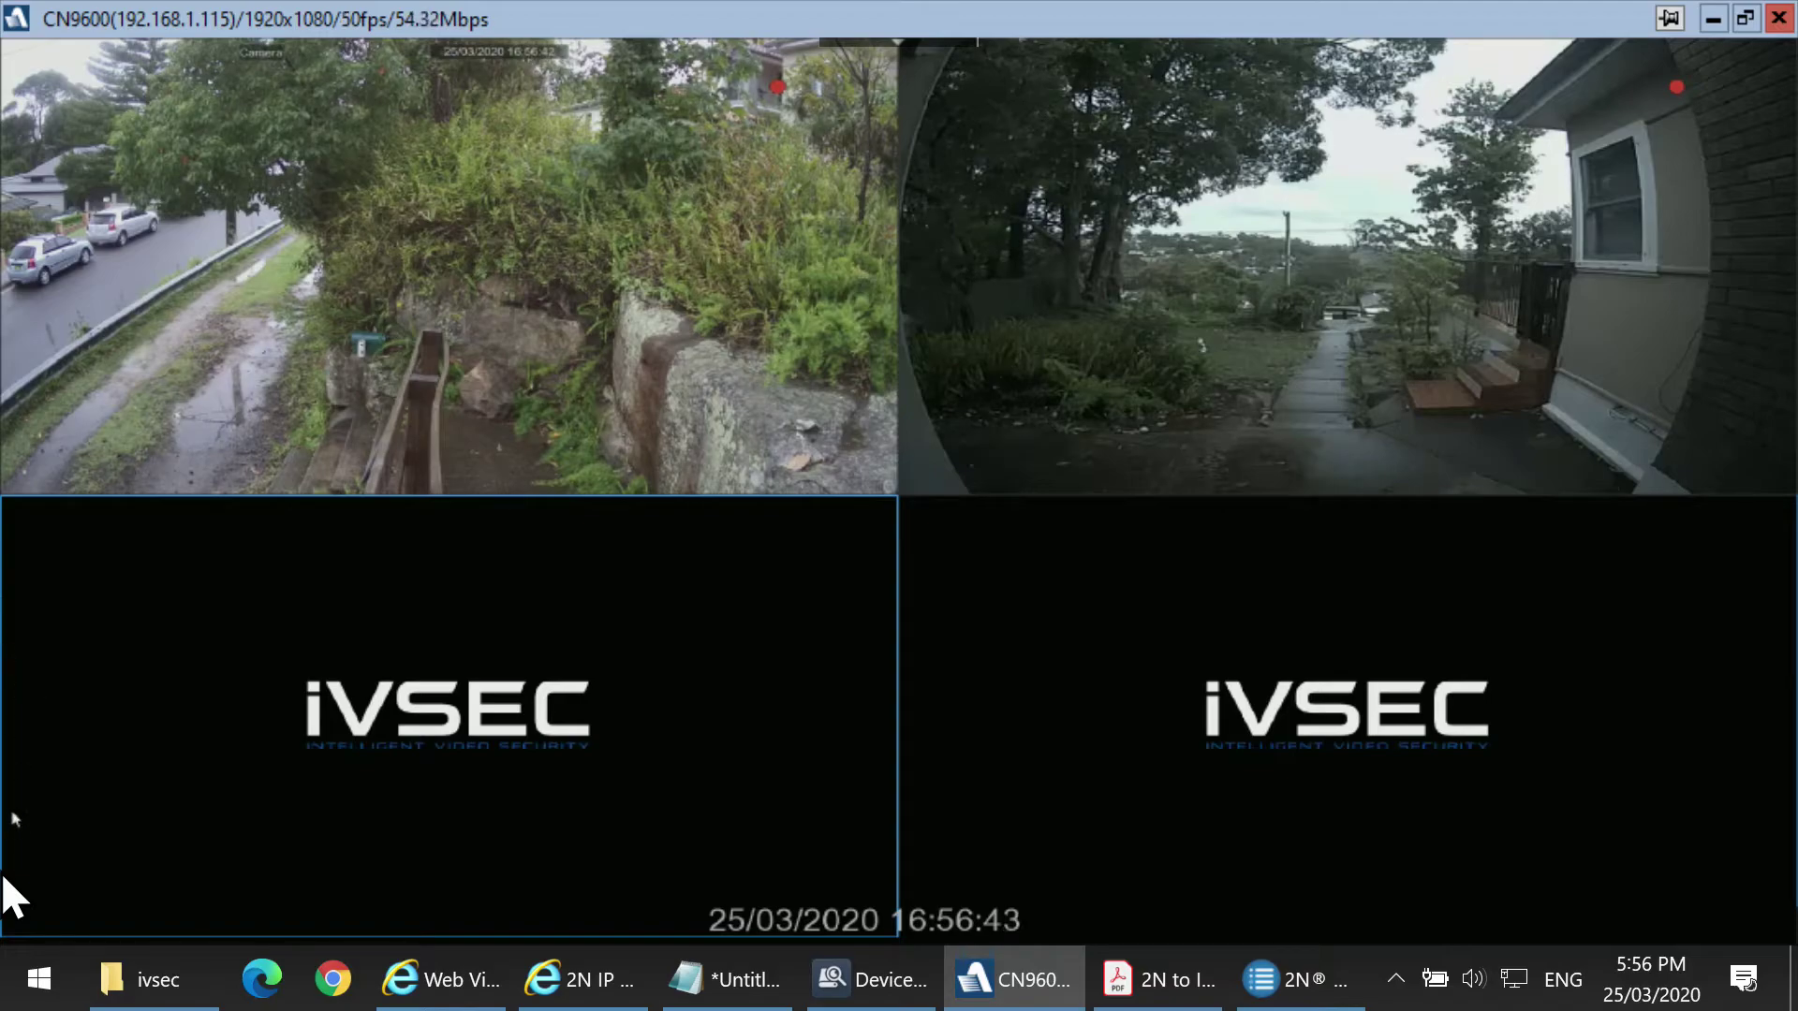
mouse_move(17, 913)
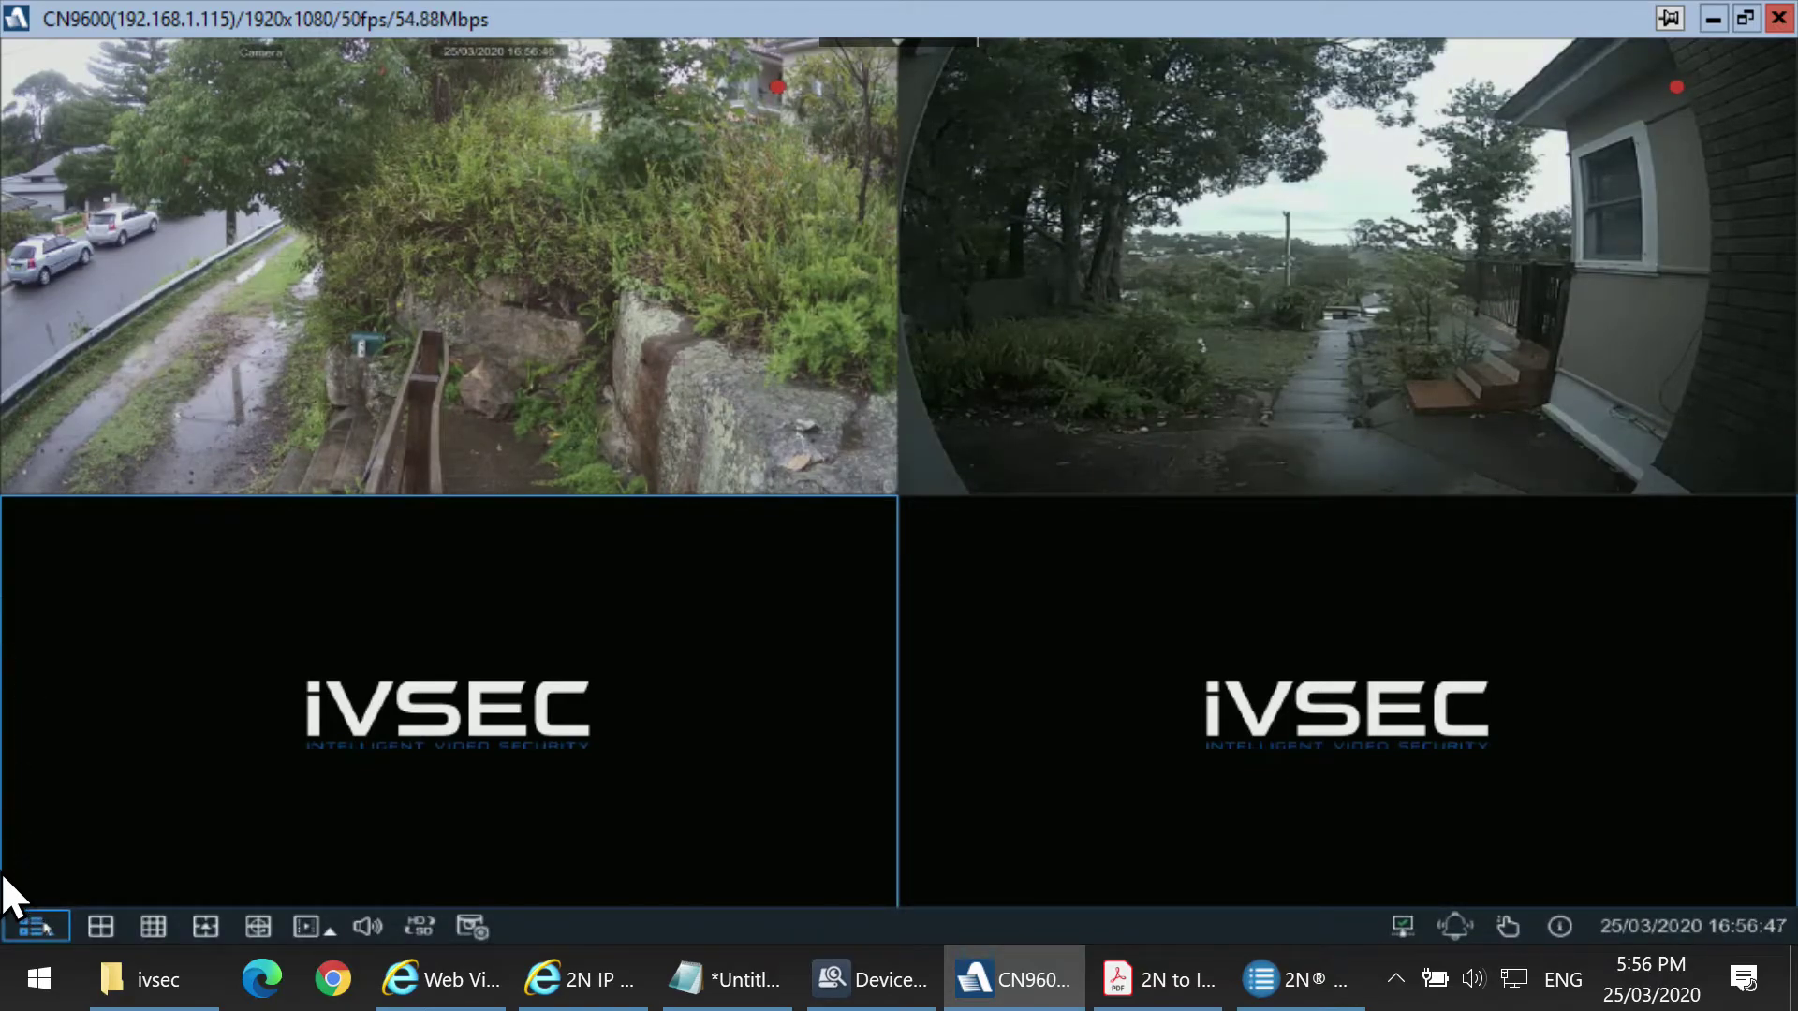
Show the NVR client's Setup > Network > General page with DHCP enabled and its assigned address.
click(45, 922)
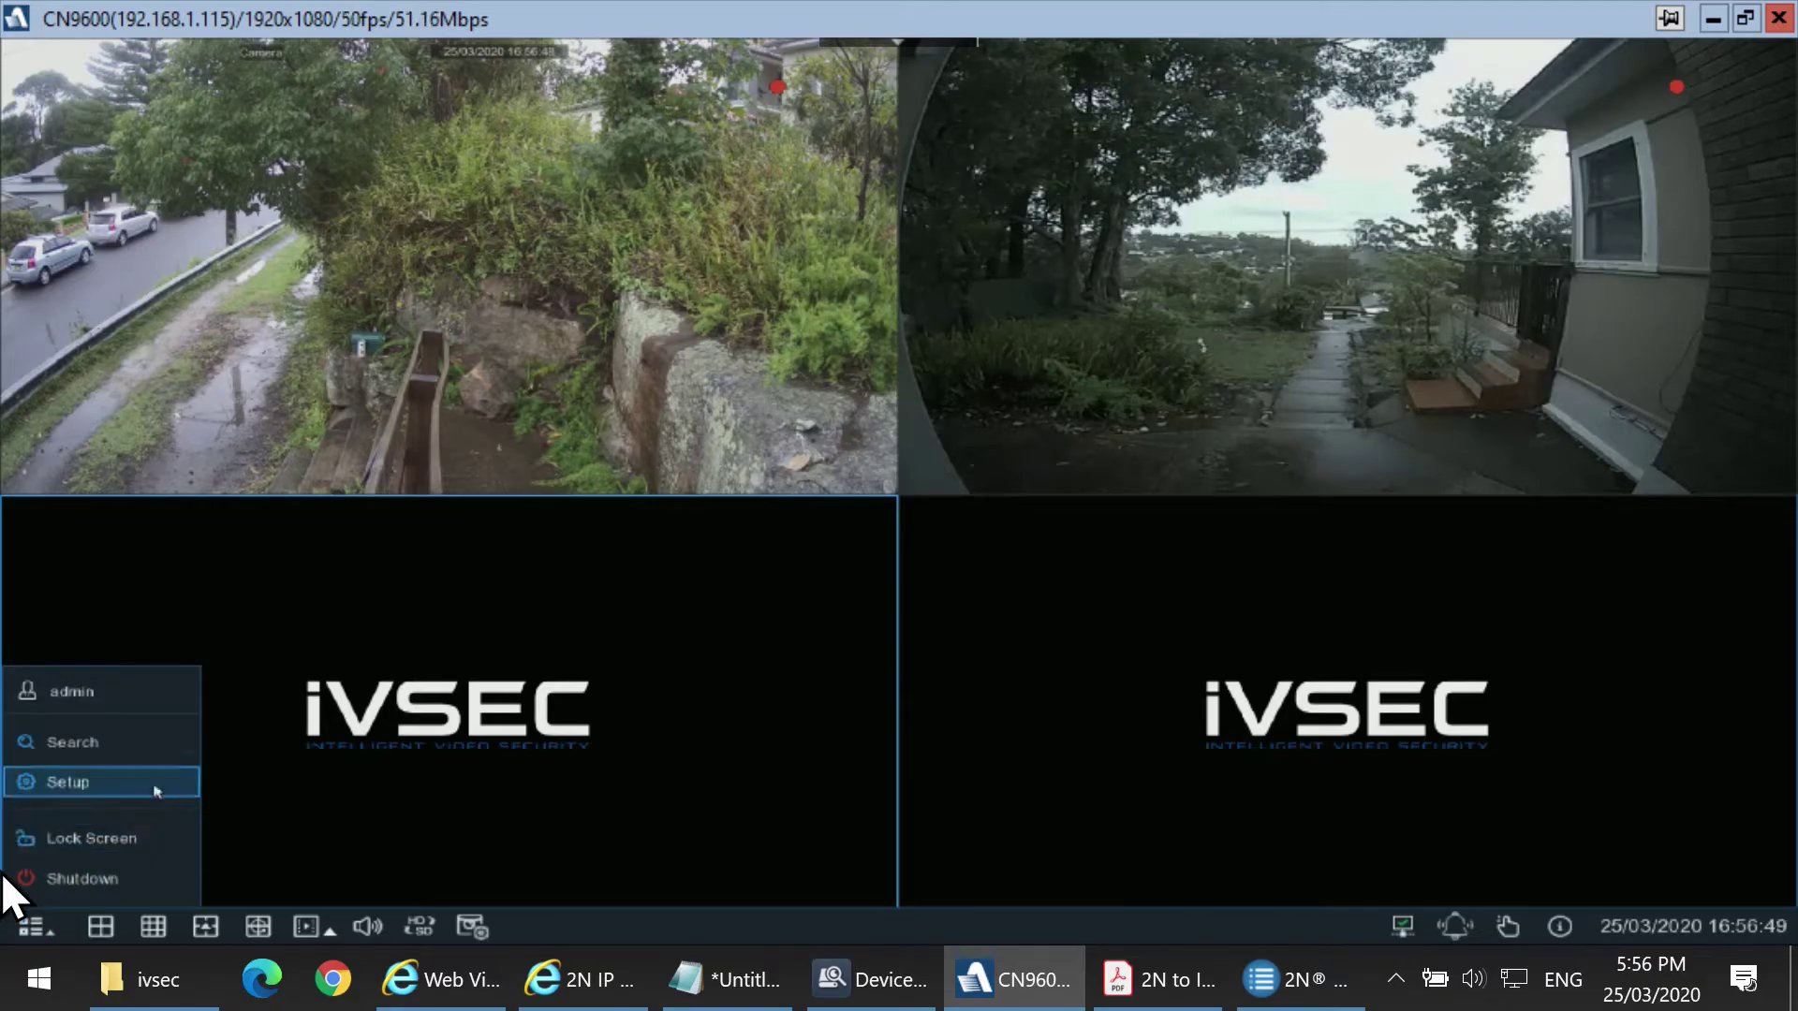
click(141, 795)
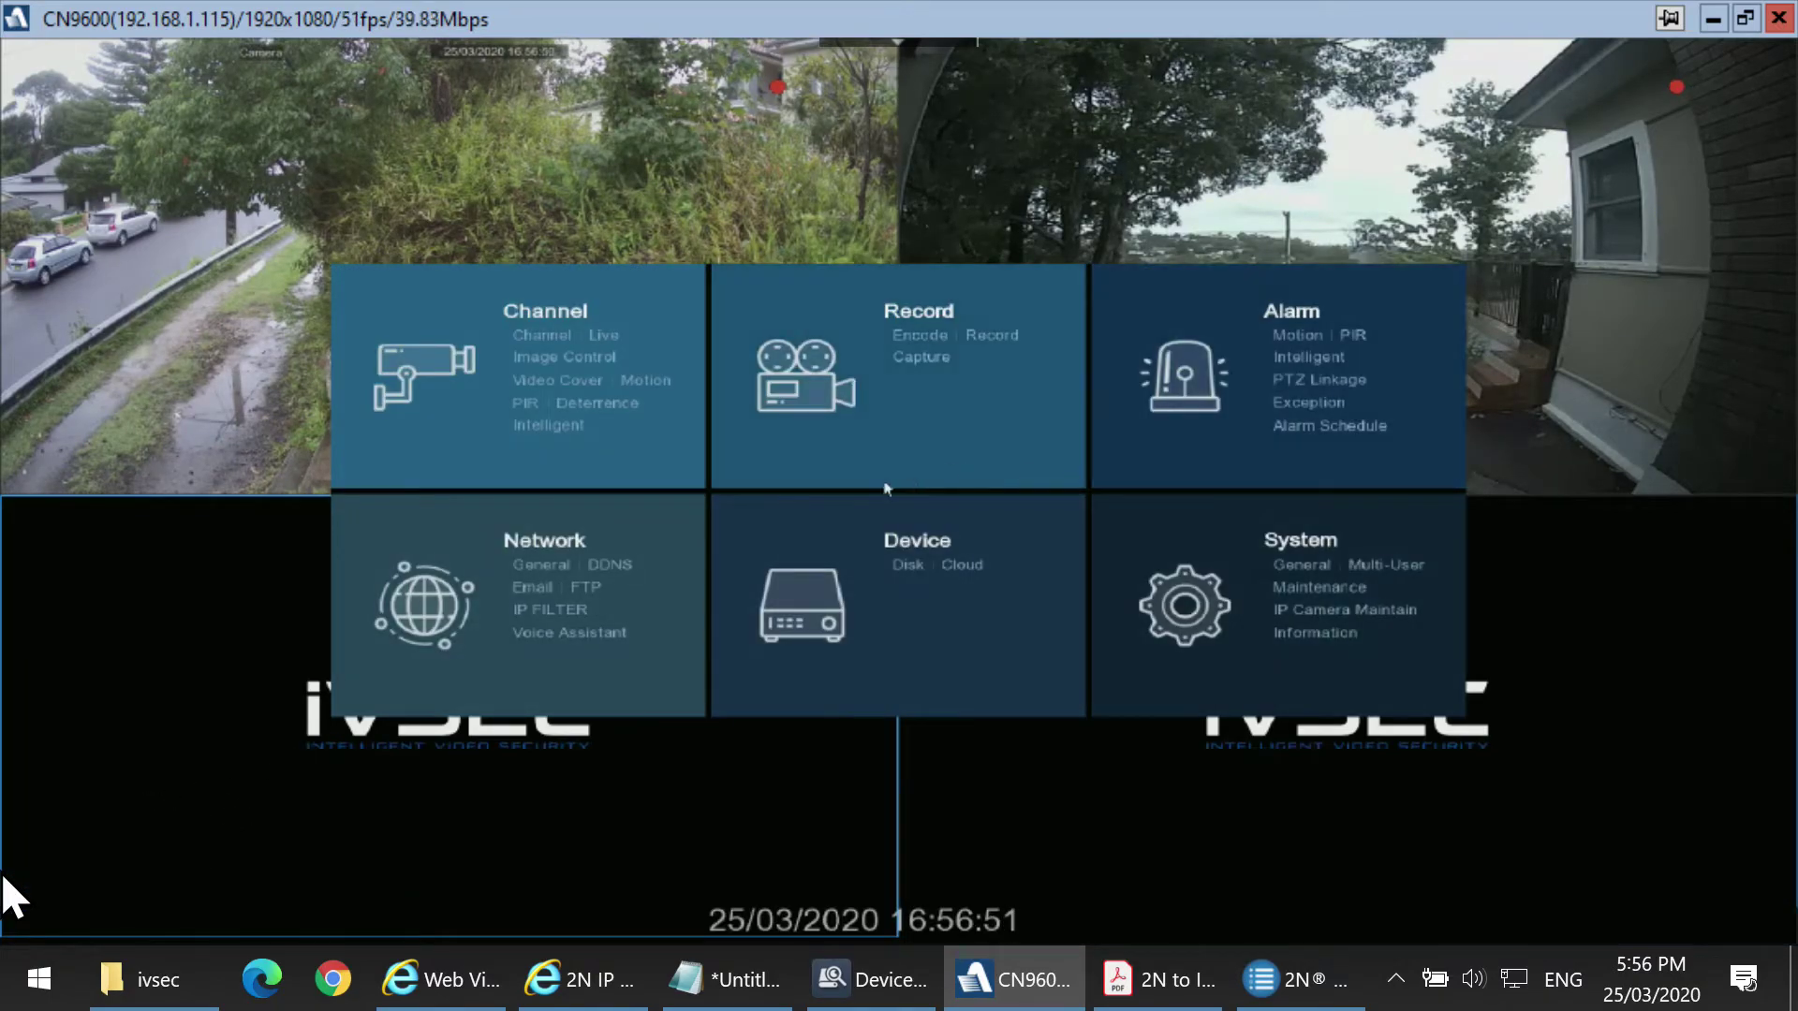
click(547, 564)
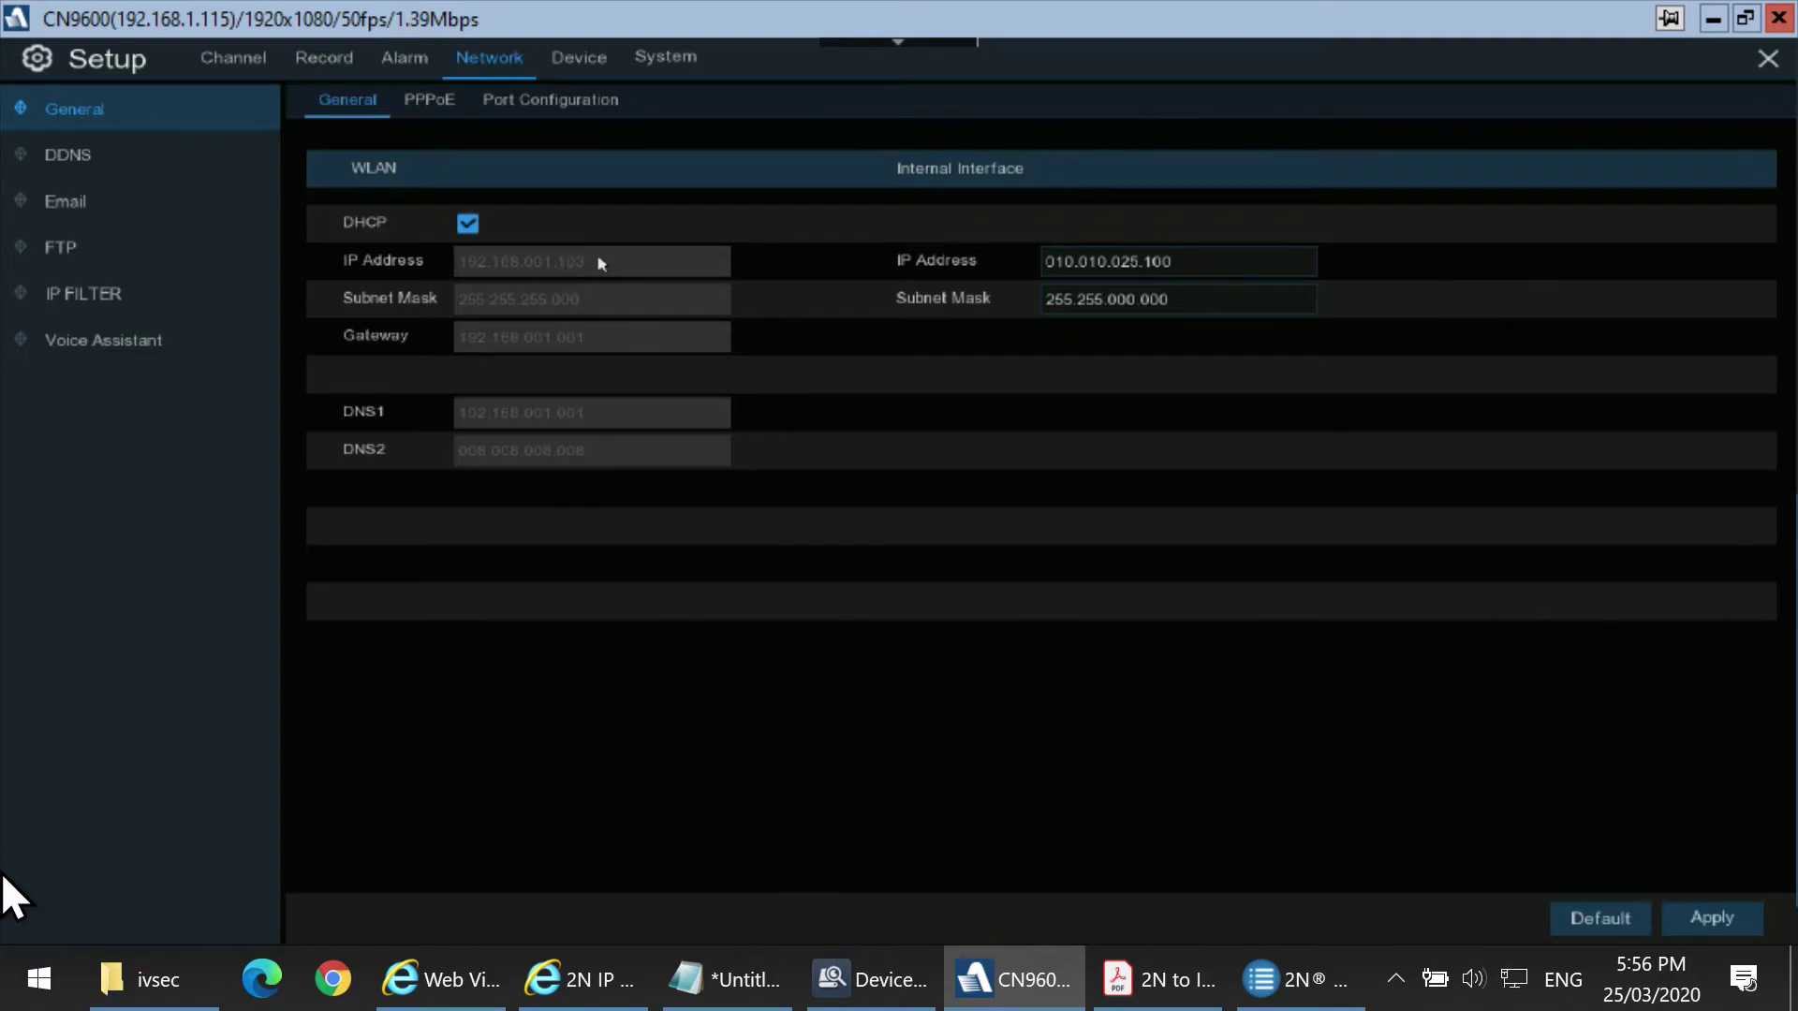
Copy the real RTSP address rtsp://192.168.1.103:554/ch01/1 from the Notepad list.
click(726, 975)
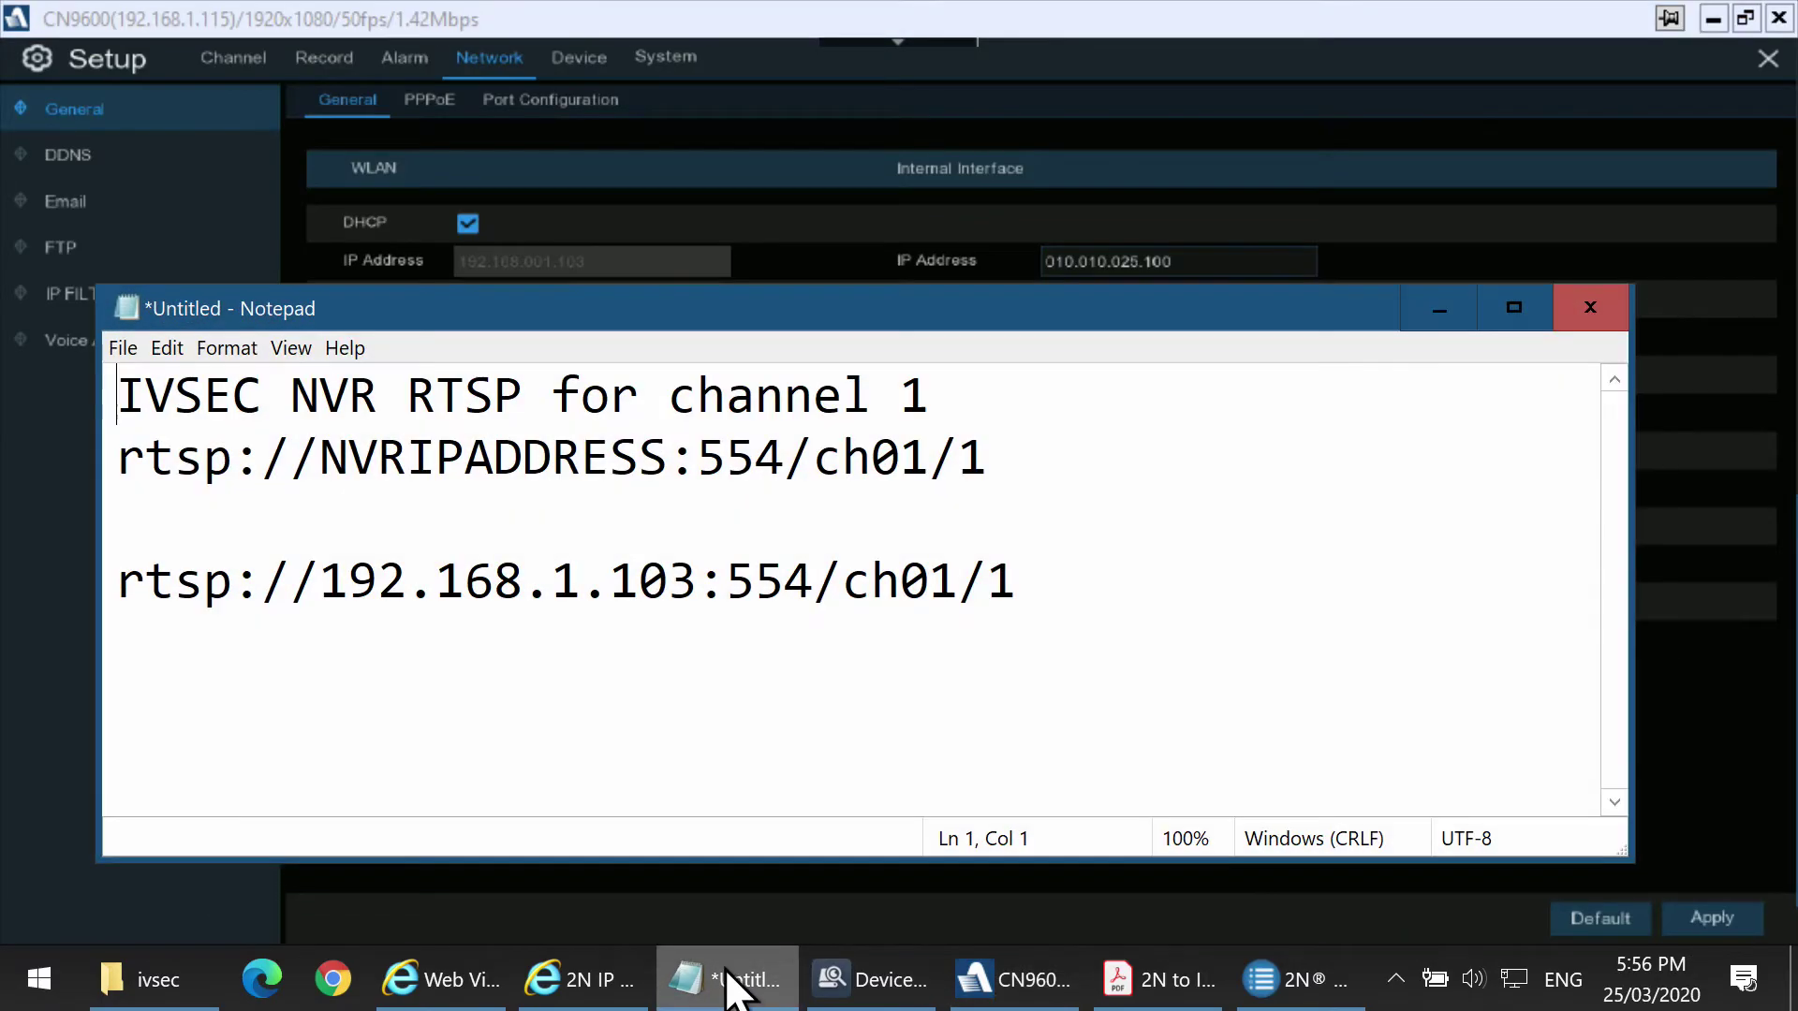
drag(998, 465, 112, 474)
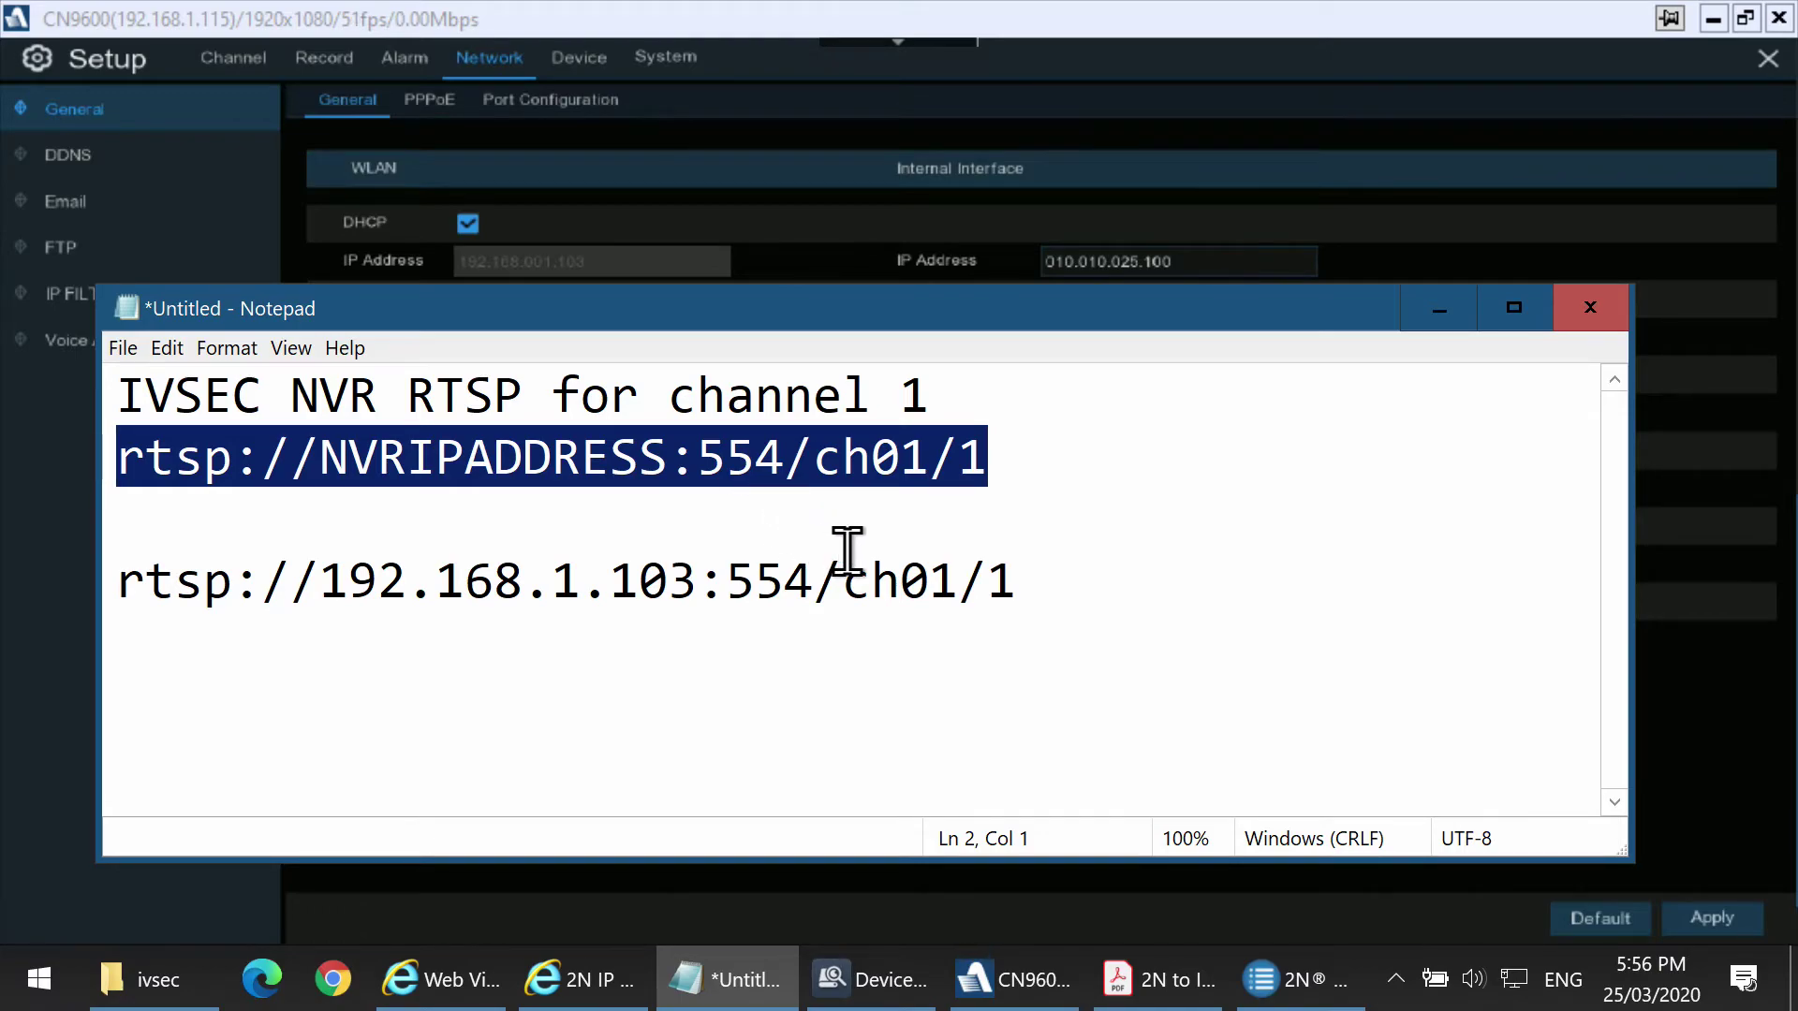
click(801, 562)
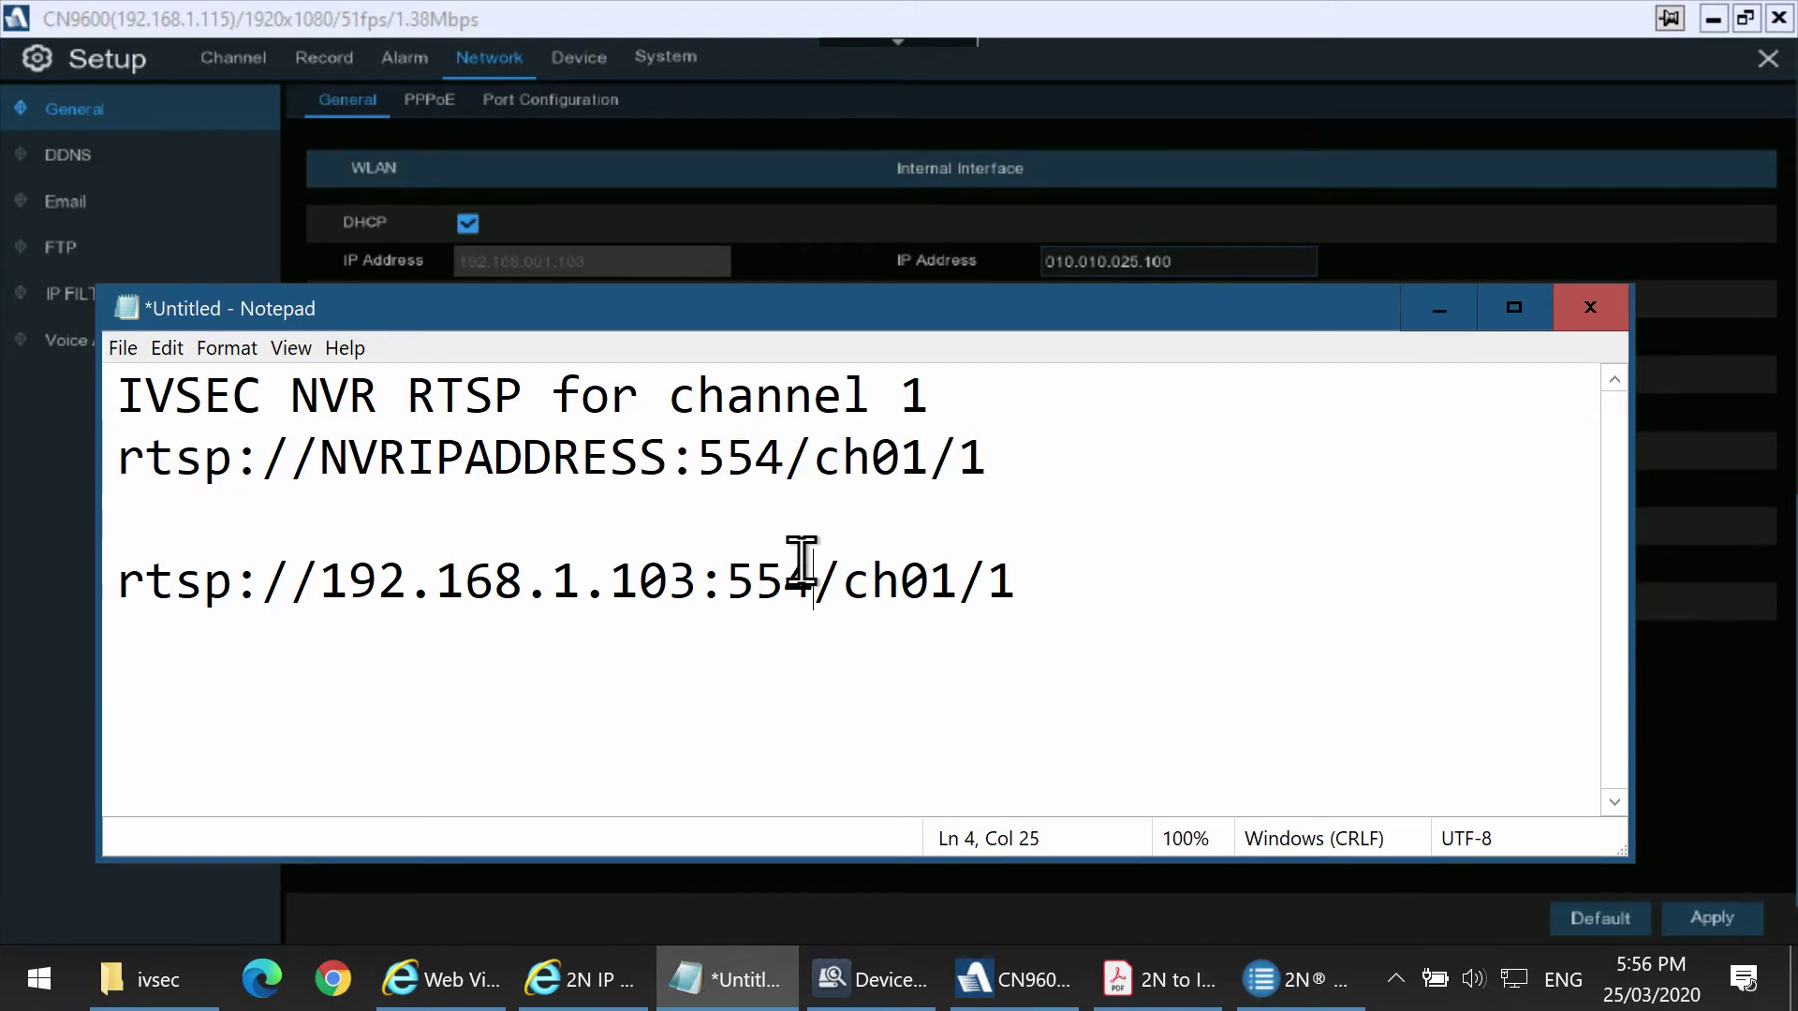
click(1014, 588)
drag(1014, 588, 129, 584)
right_click(160, 582)
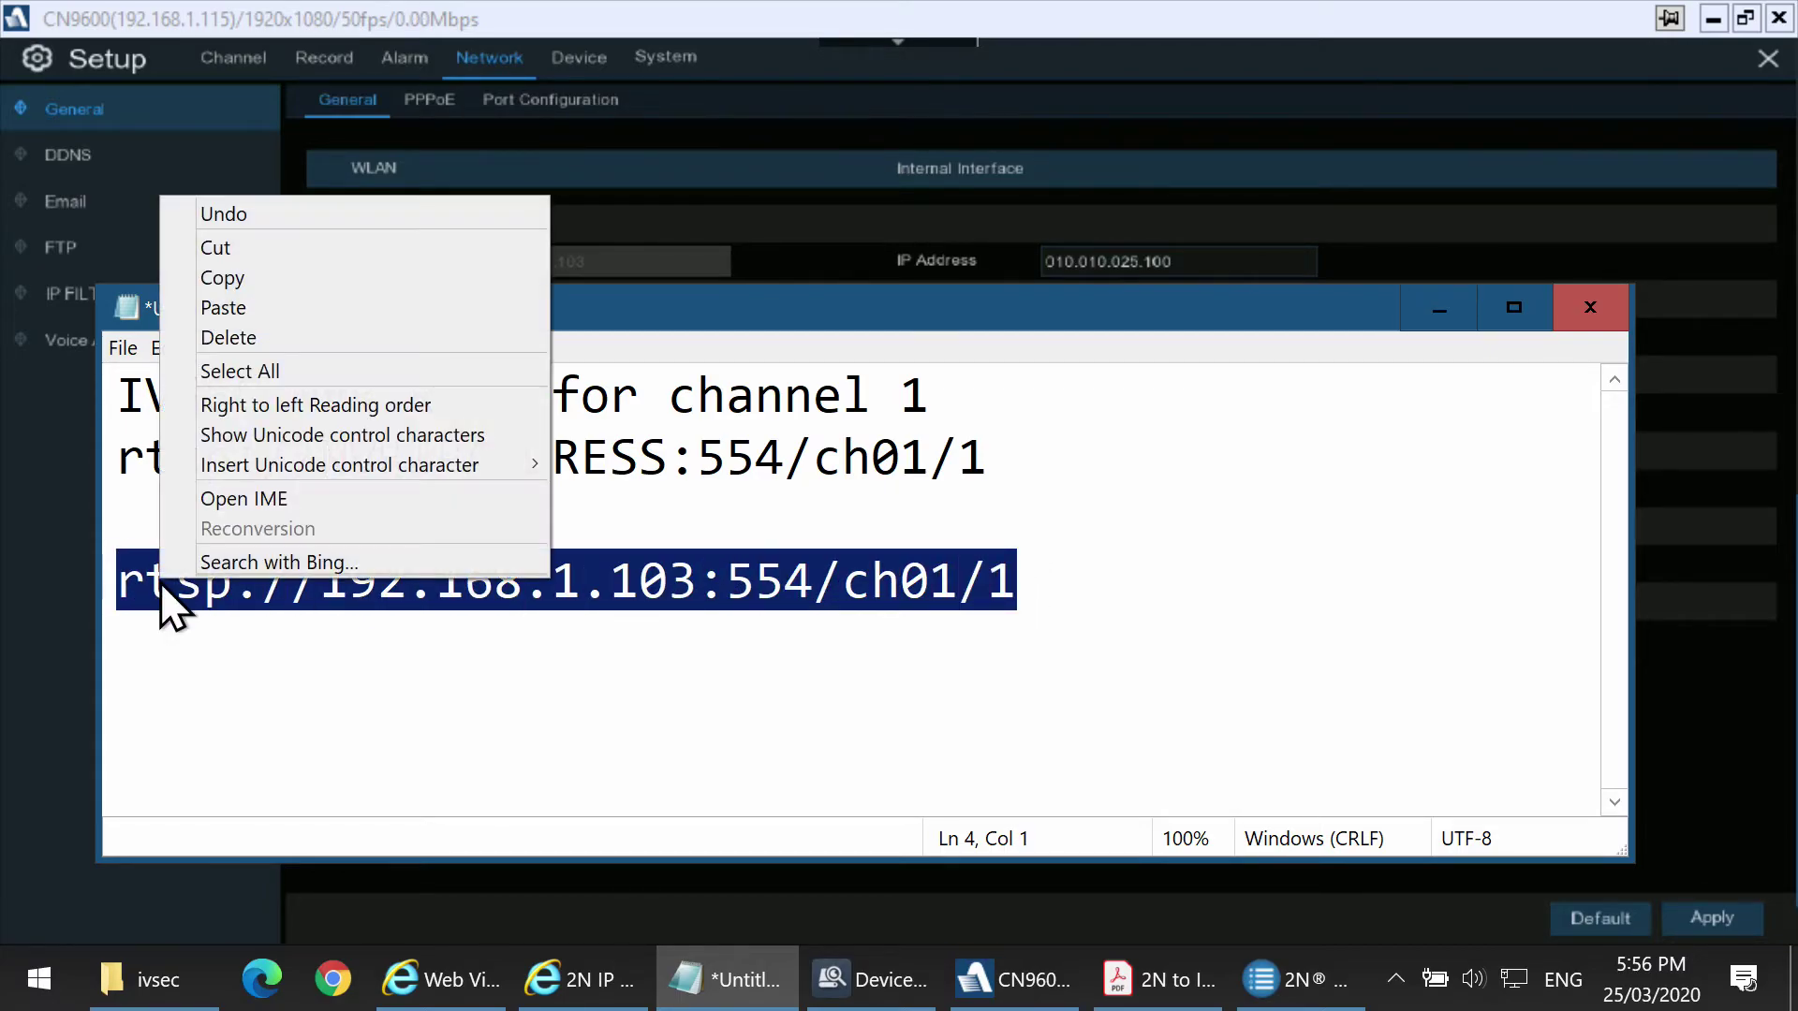
click(249, 278)
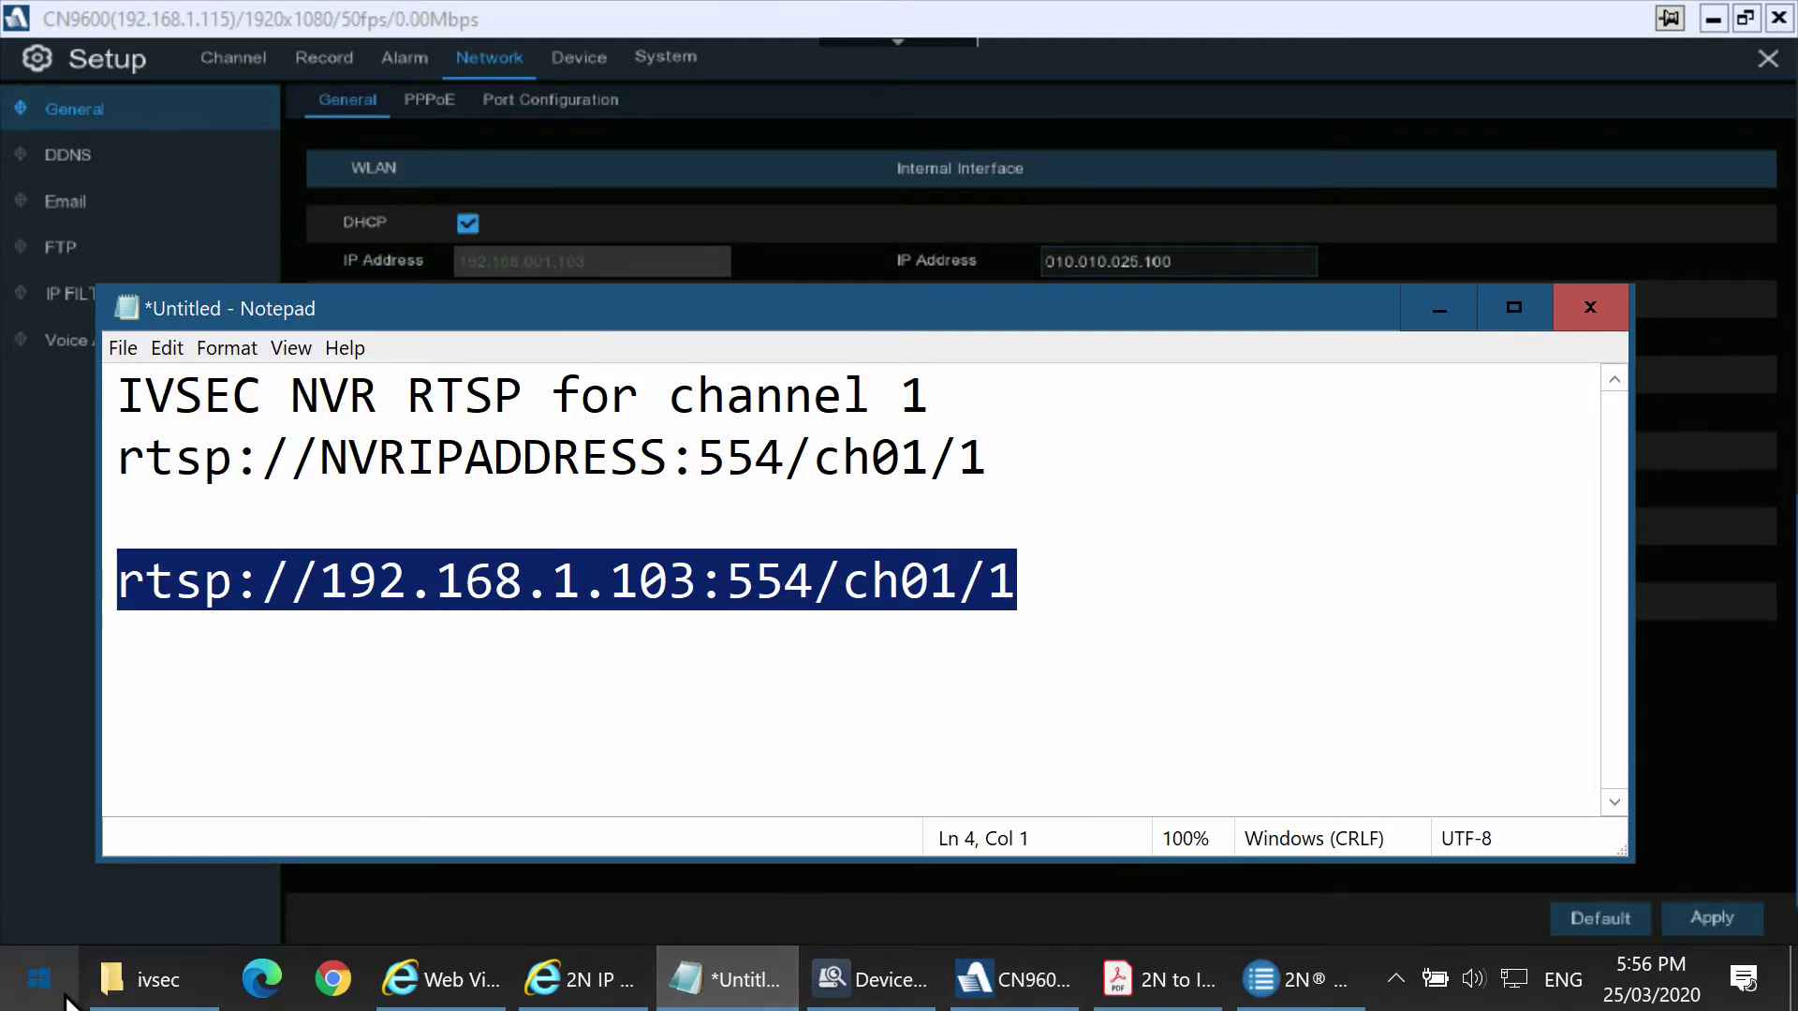
click(6, 1002)
Launch VLC and play the pasted rtsp://192.168.1.103:554/ch01/1 as a network stream.
text(vlc)
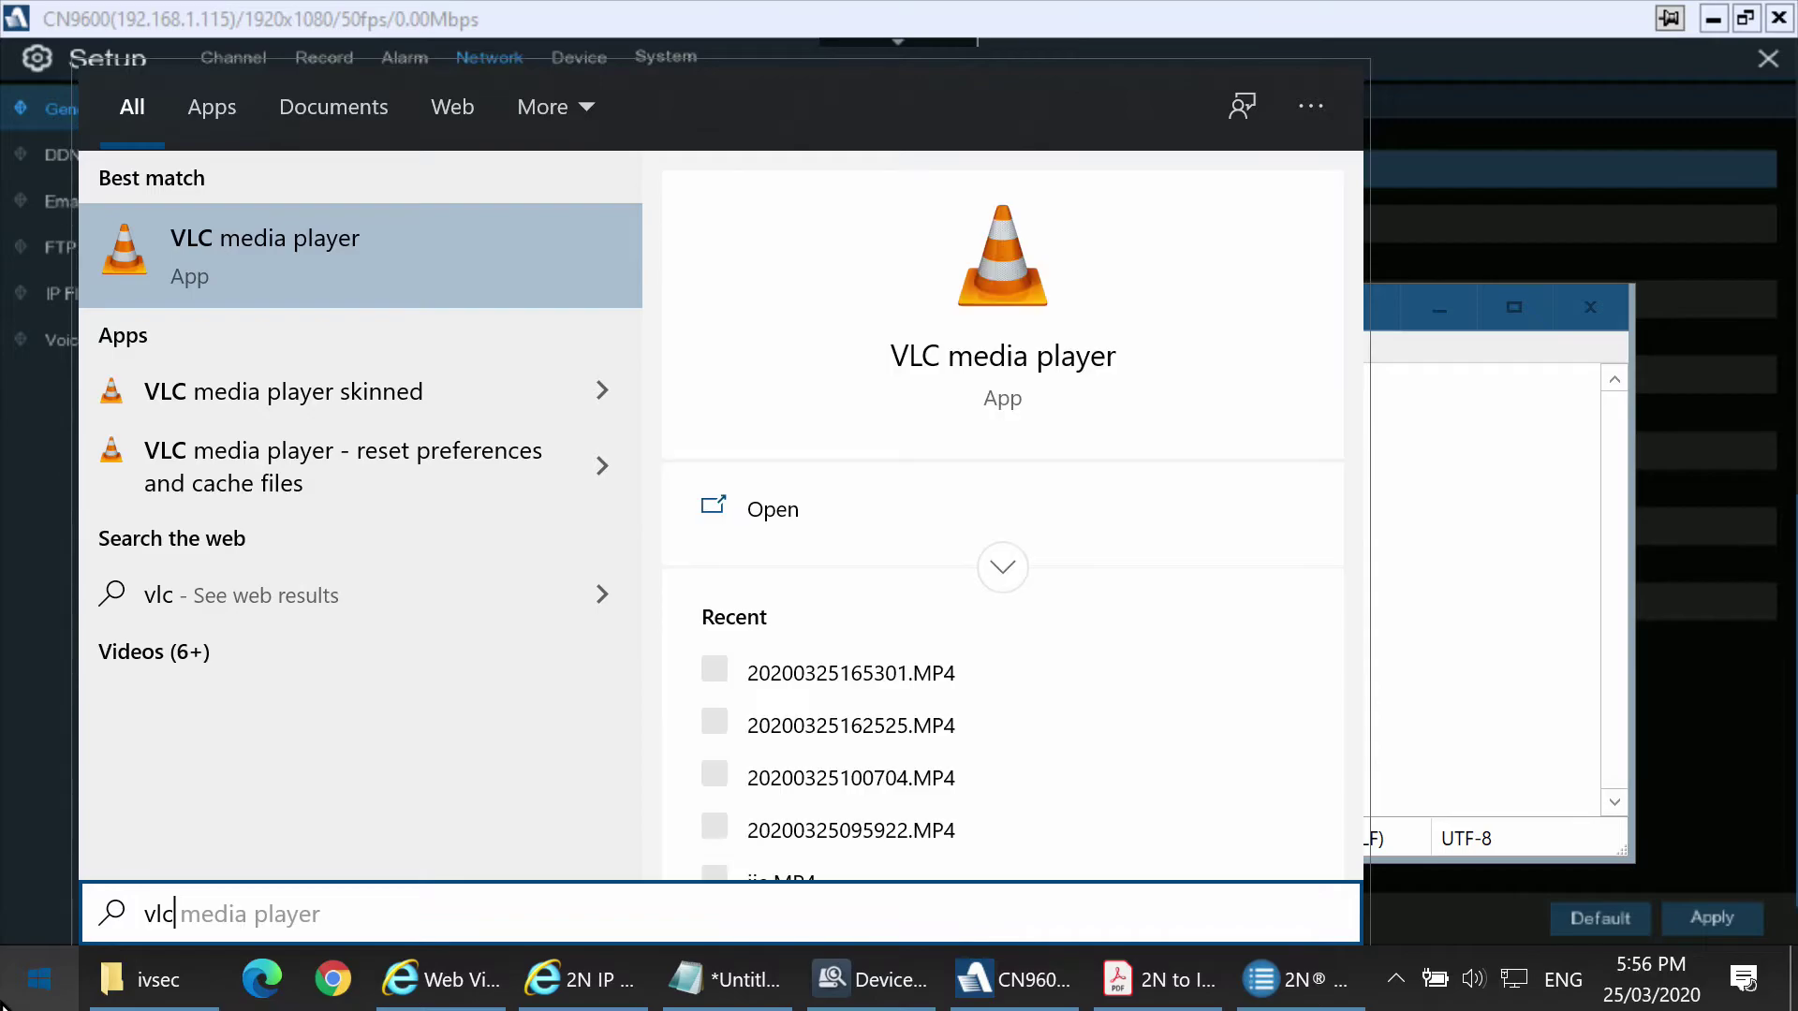
key(Escape)
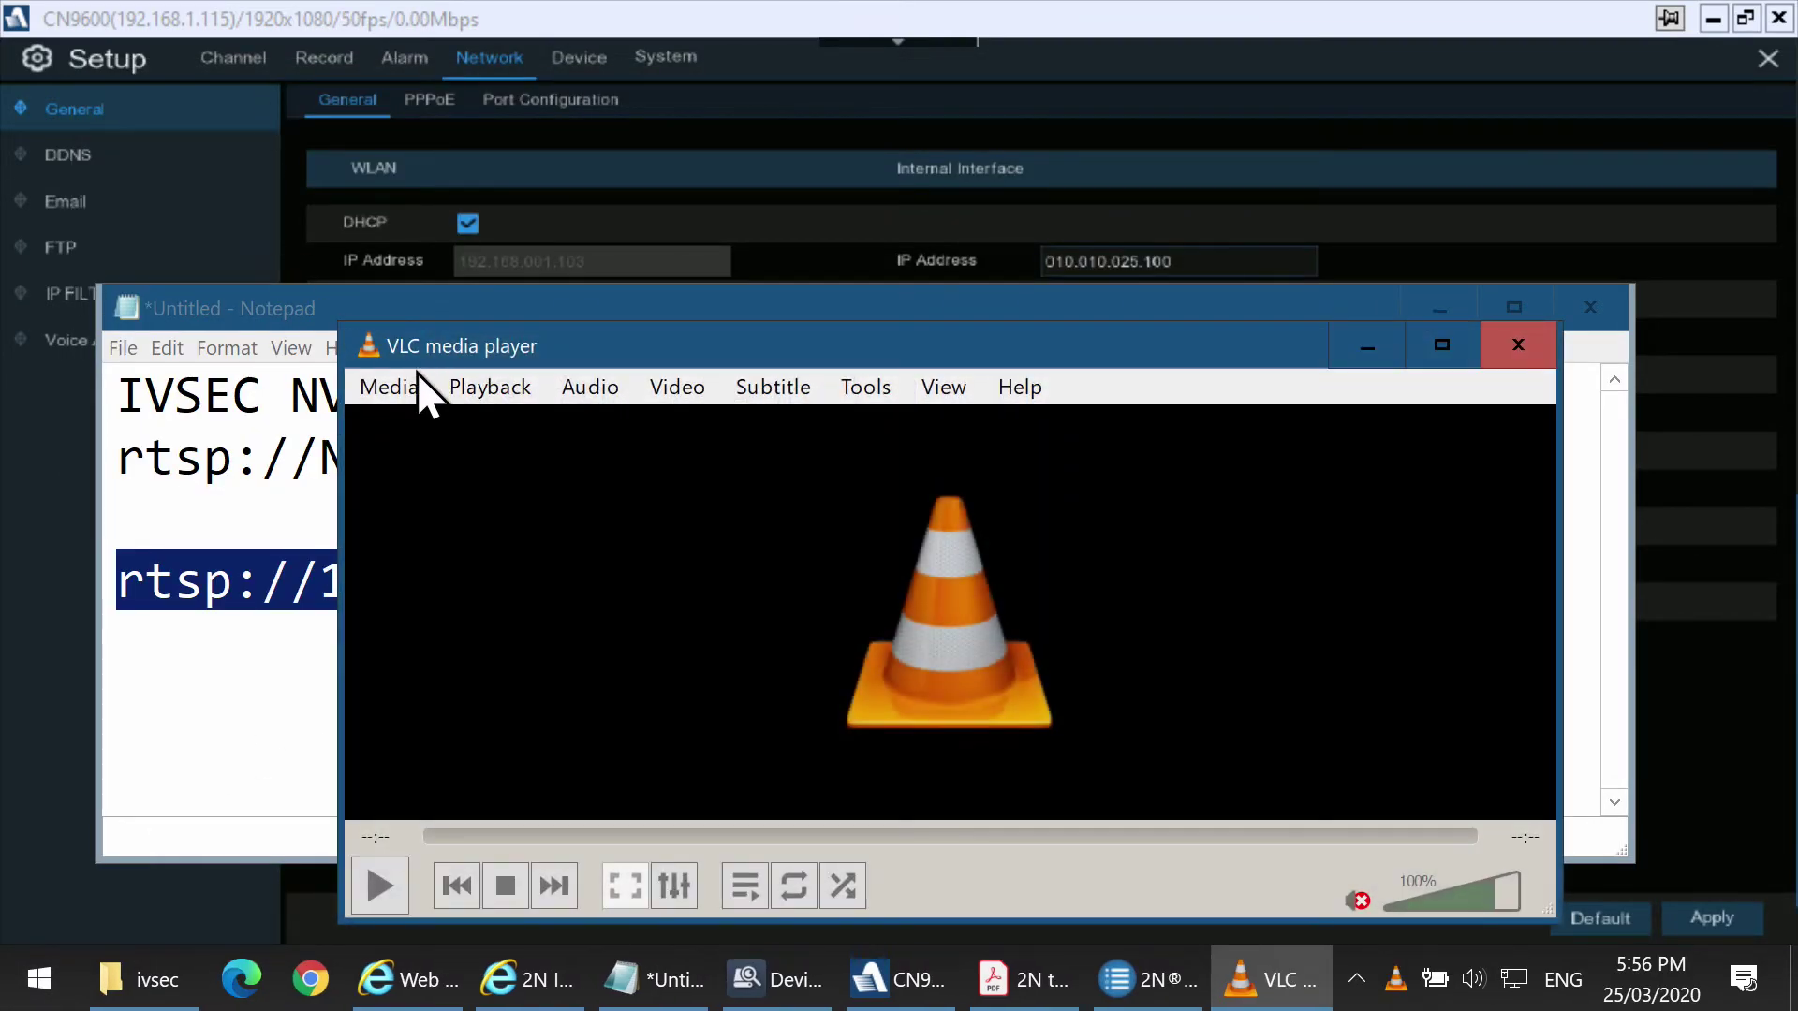
click(405, 383)
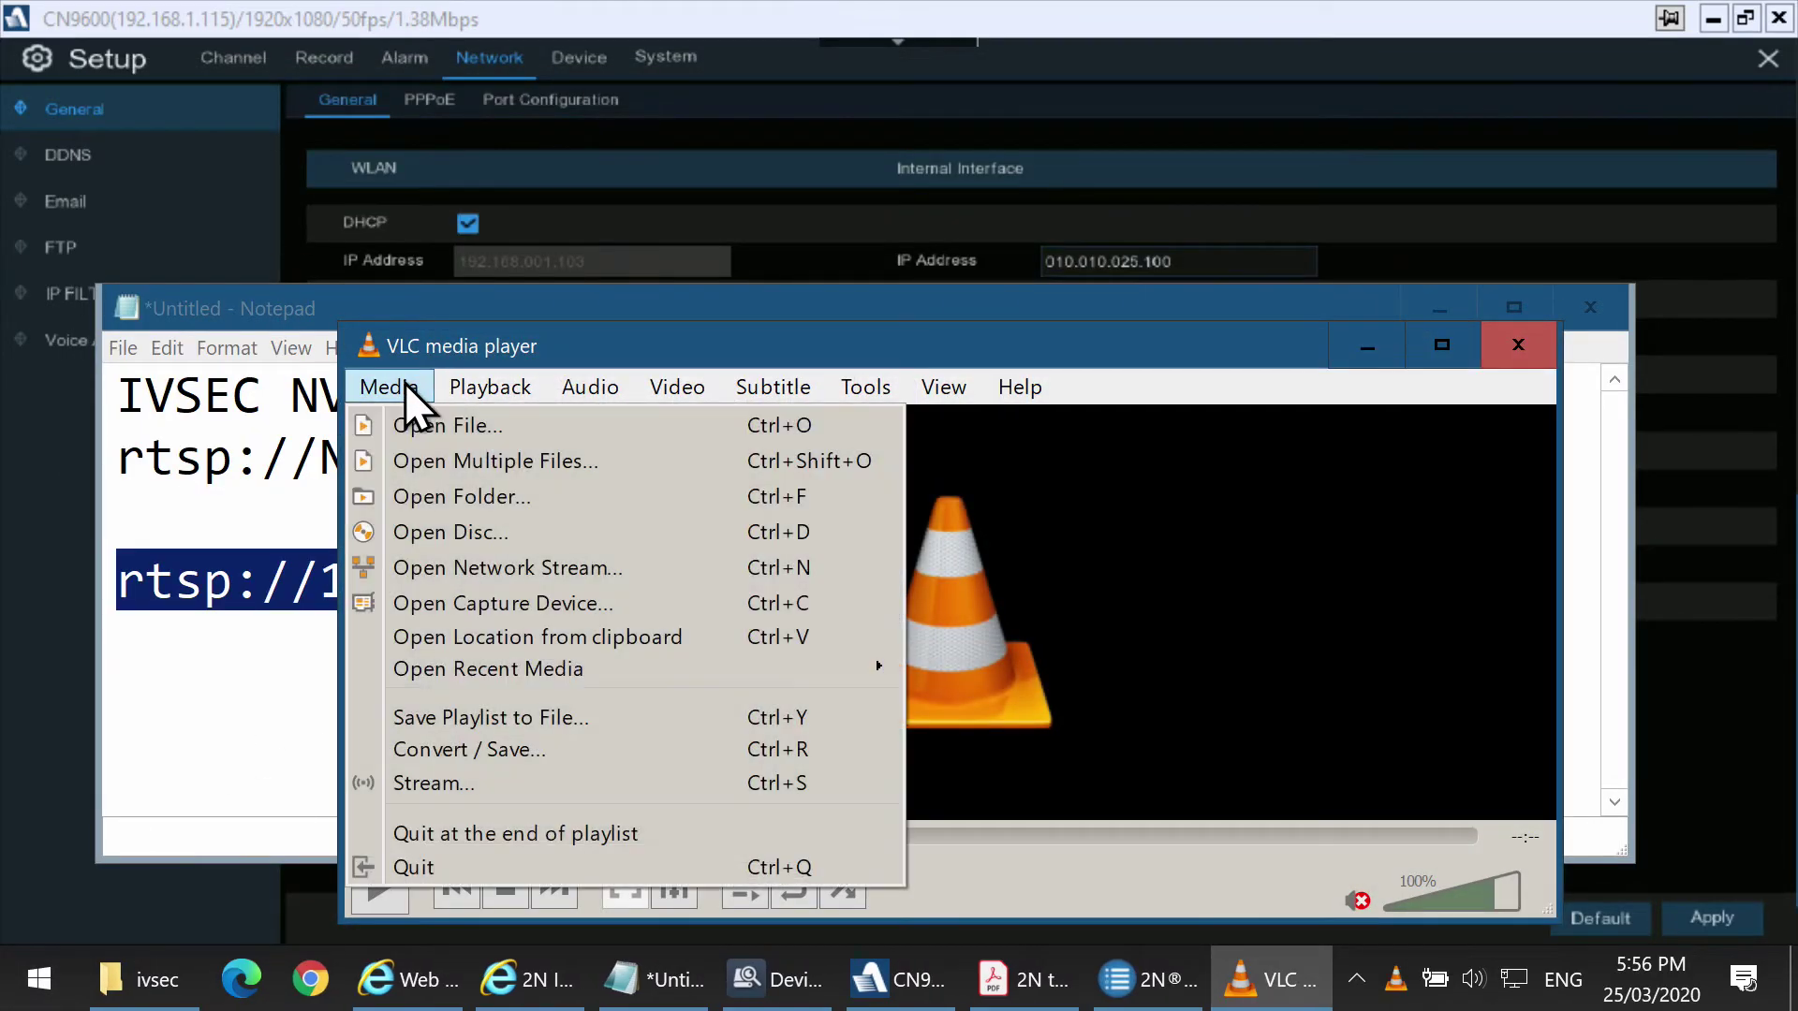
click(462, 569)
key(ctrl+v)
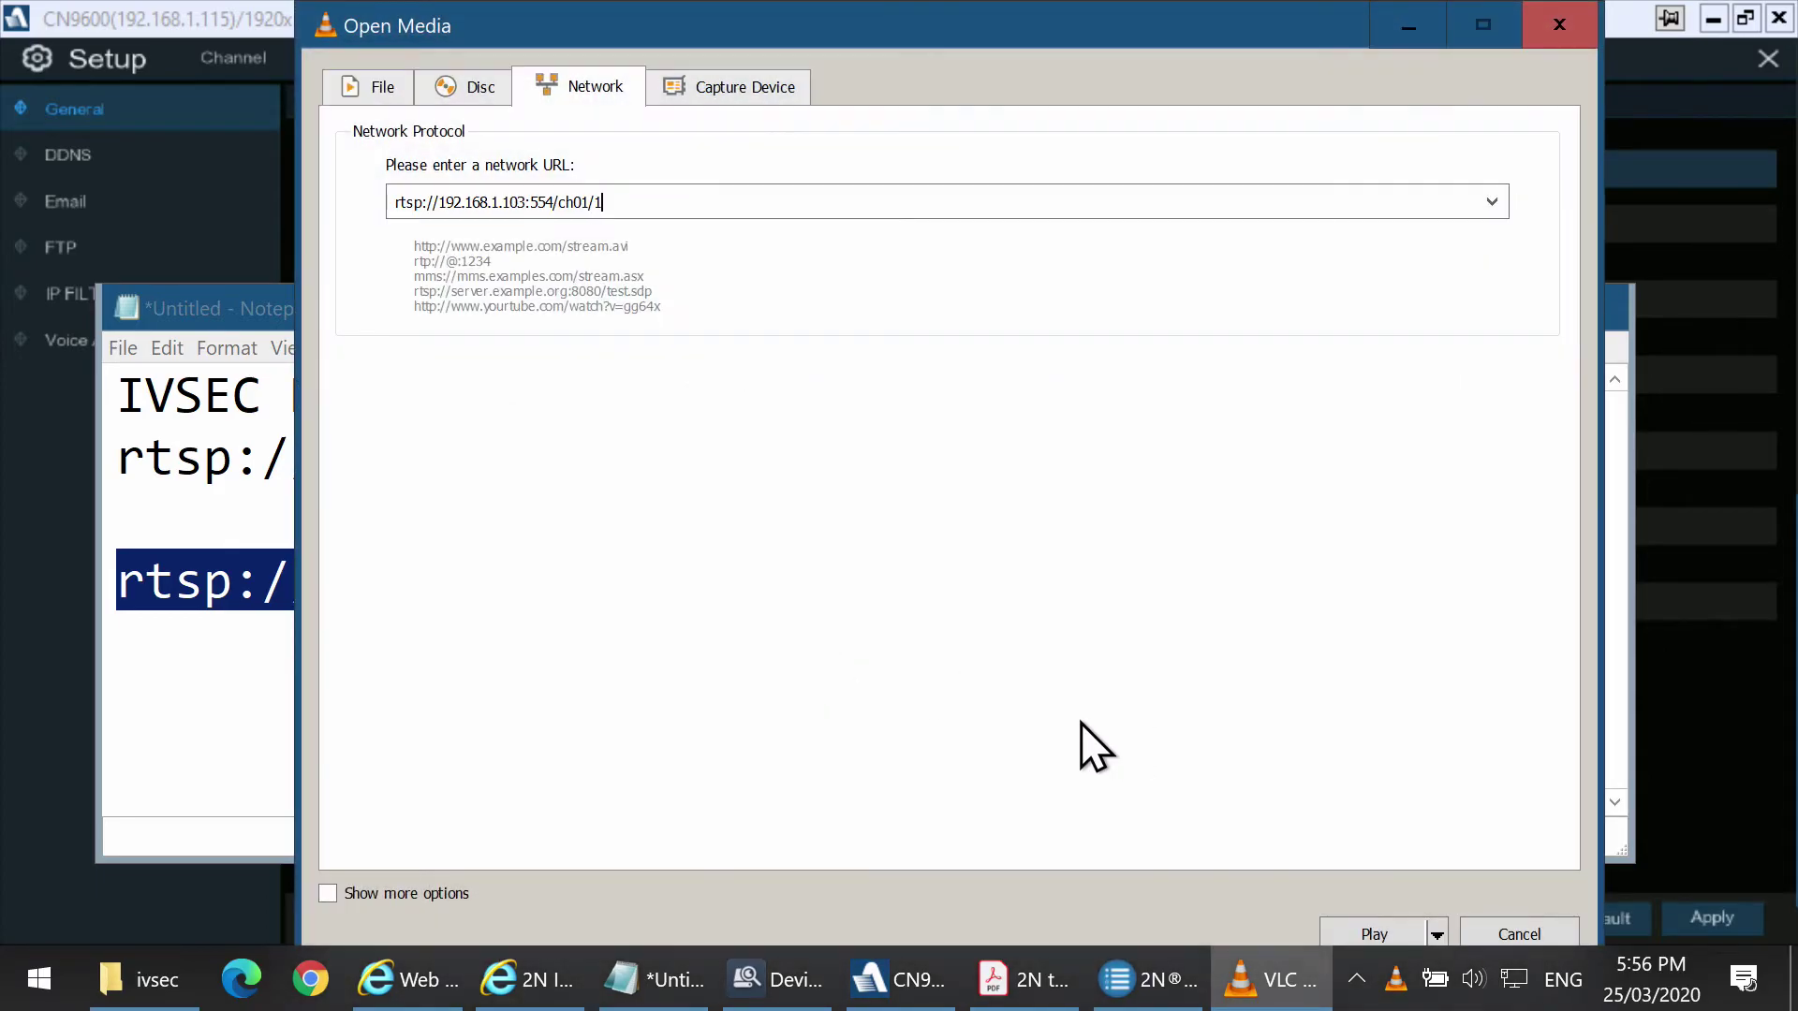
click(1382, 930)
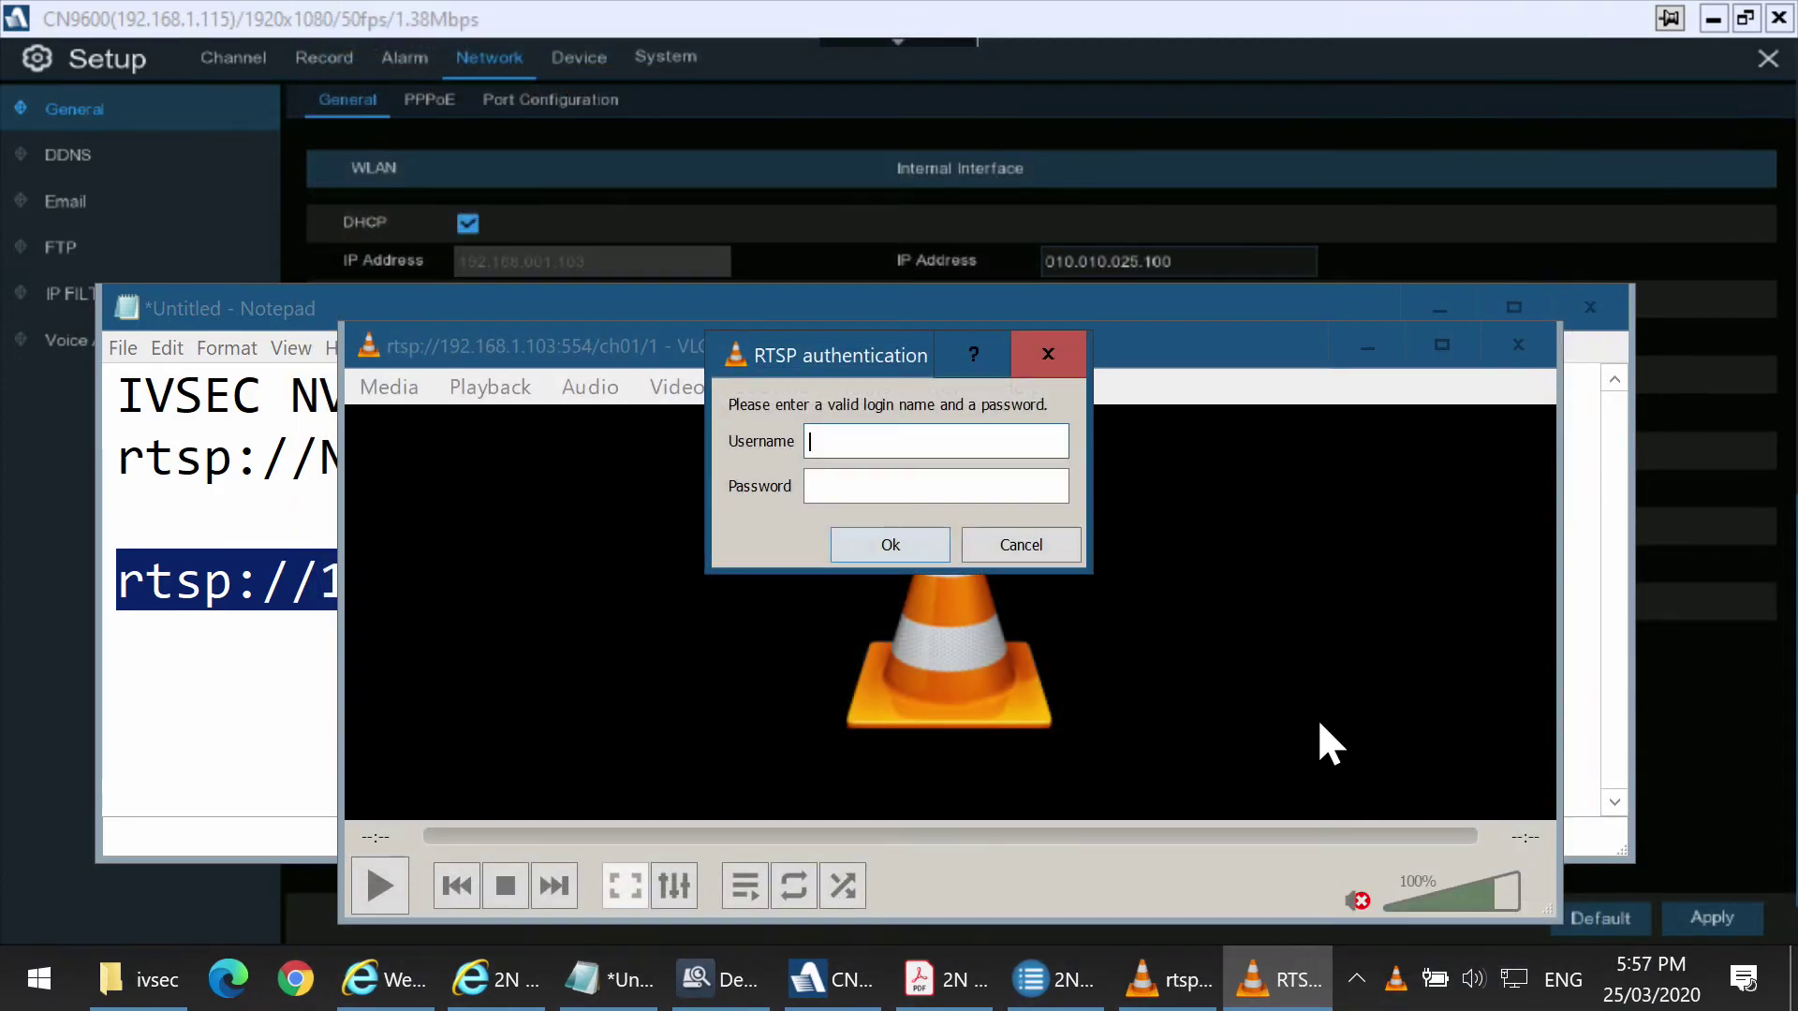
Log in to the stream as admin, check the camera feed full screen, then close VLC.
click(923, 441)
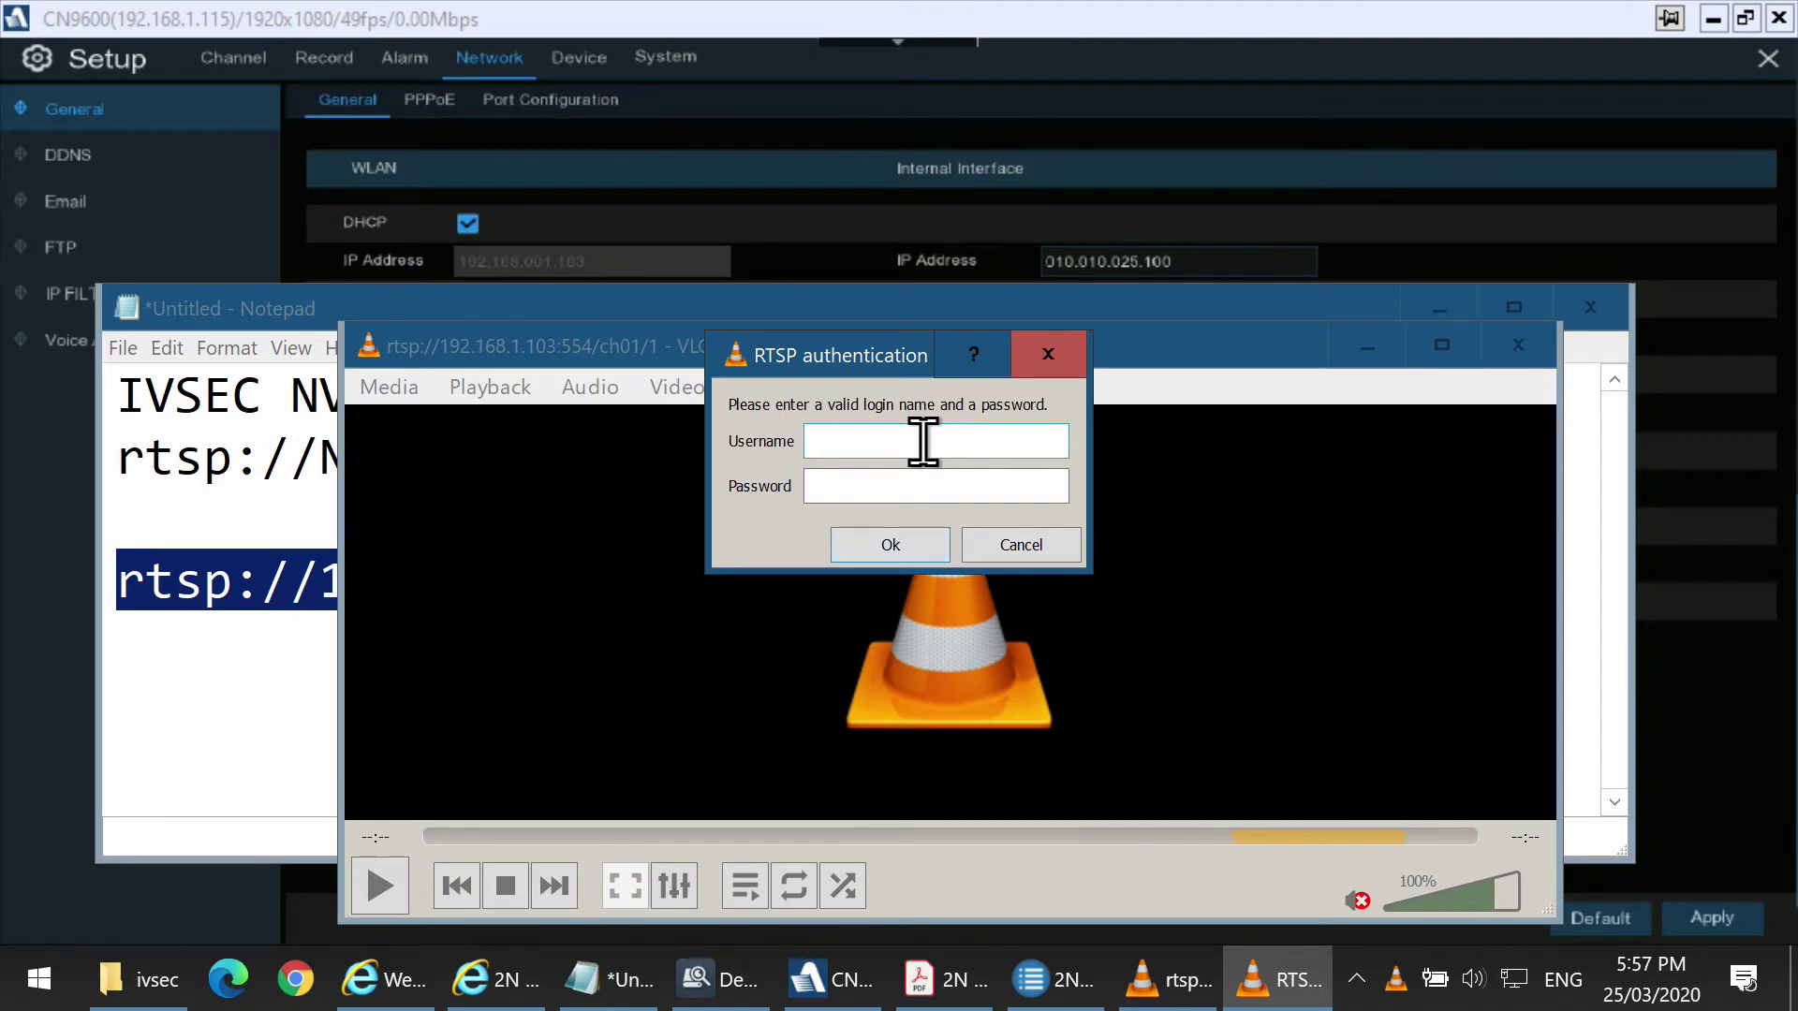
text(admin)
click(923, 552)
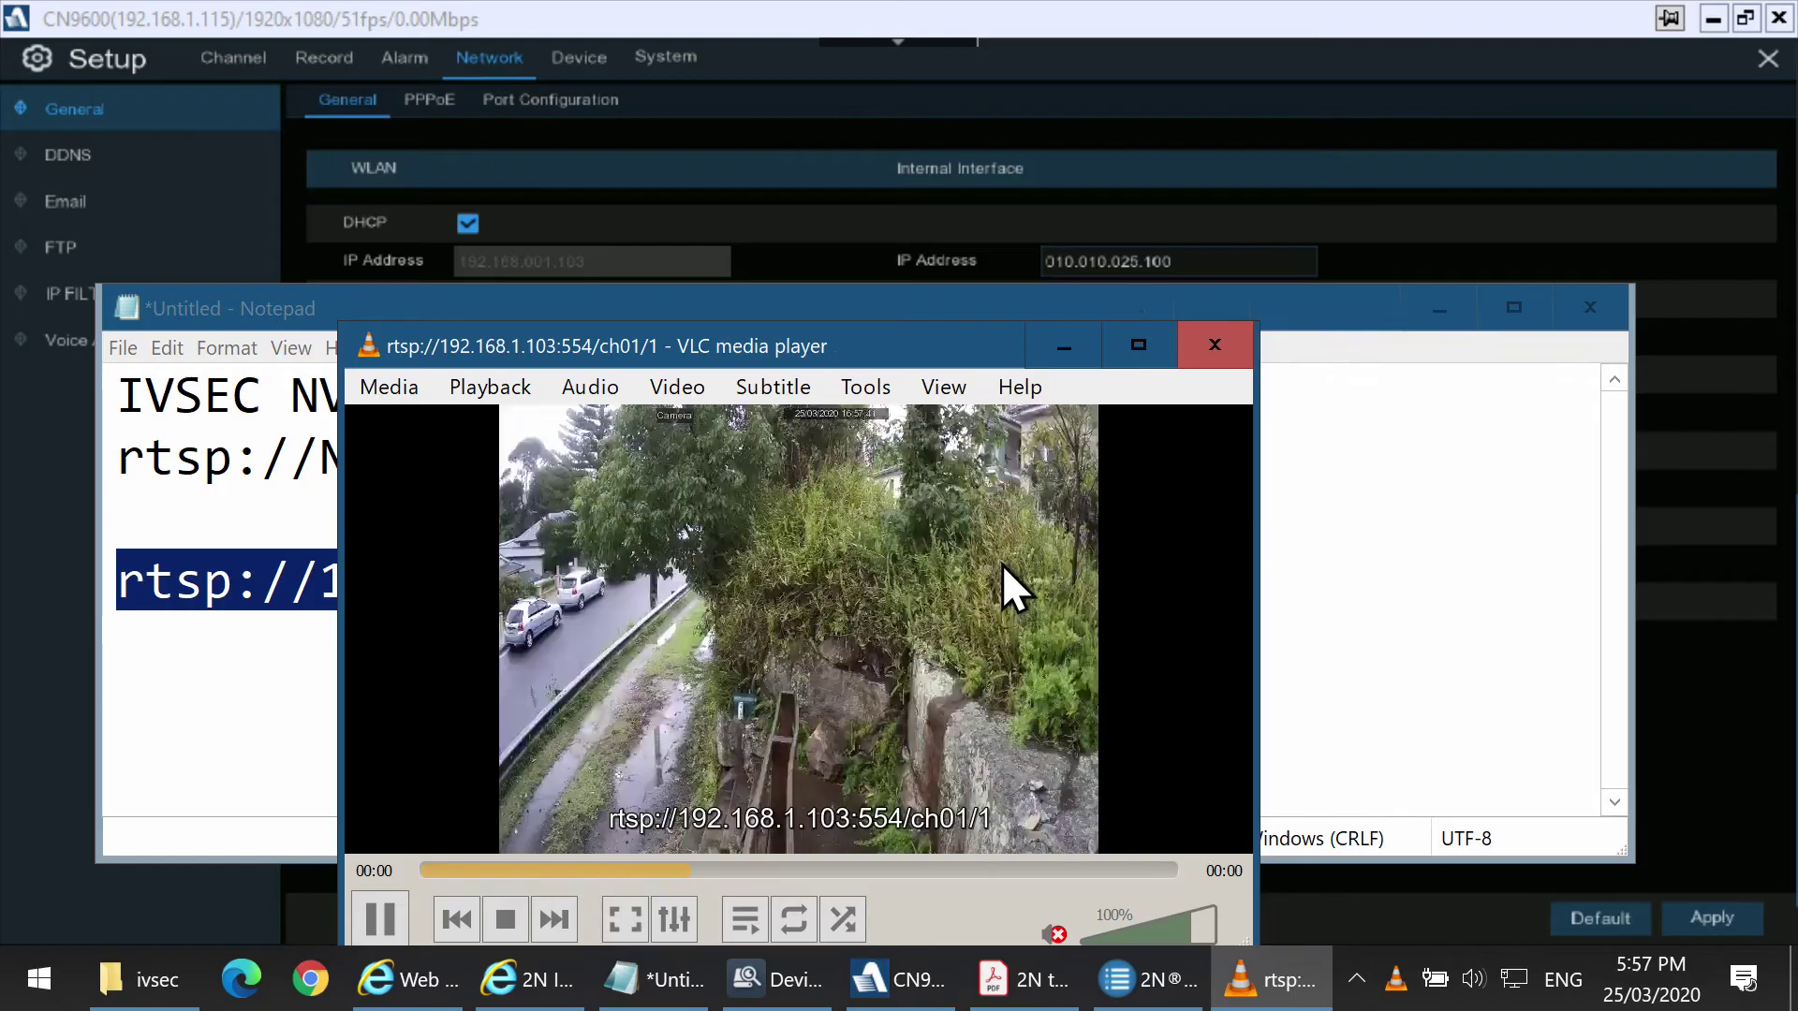
double_click(985, 582)
double_click(1060, 536)
click(1234, 326)
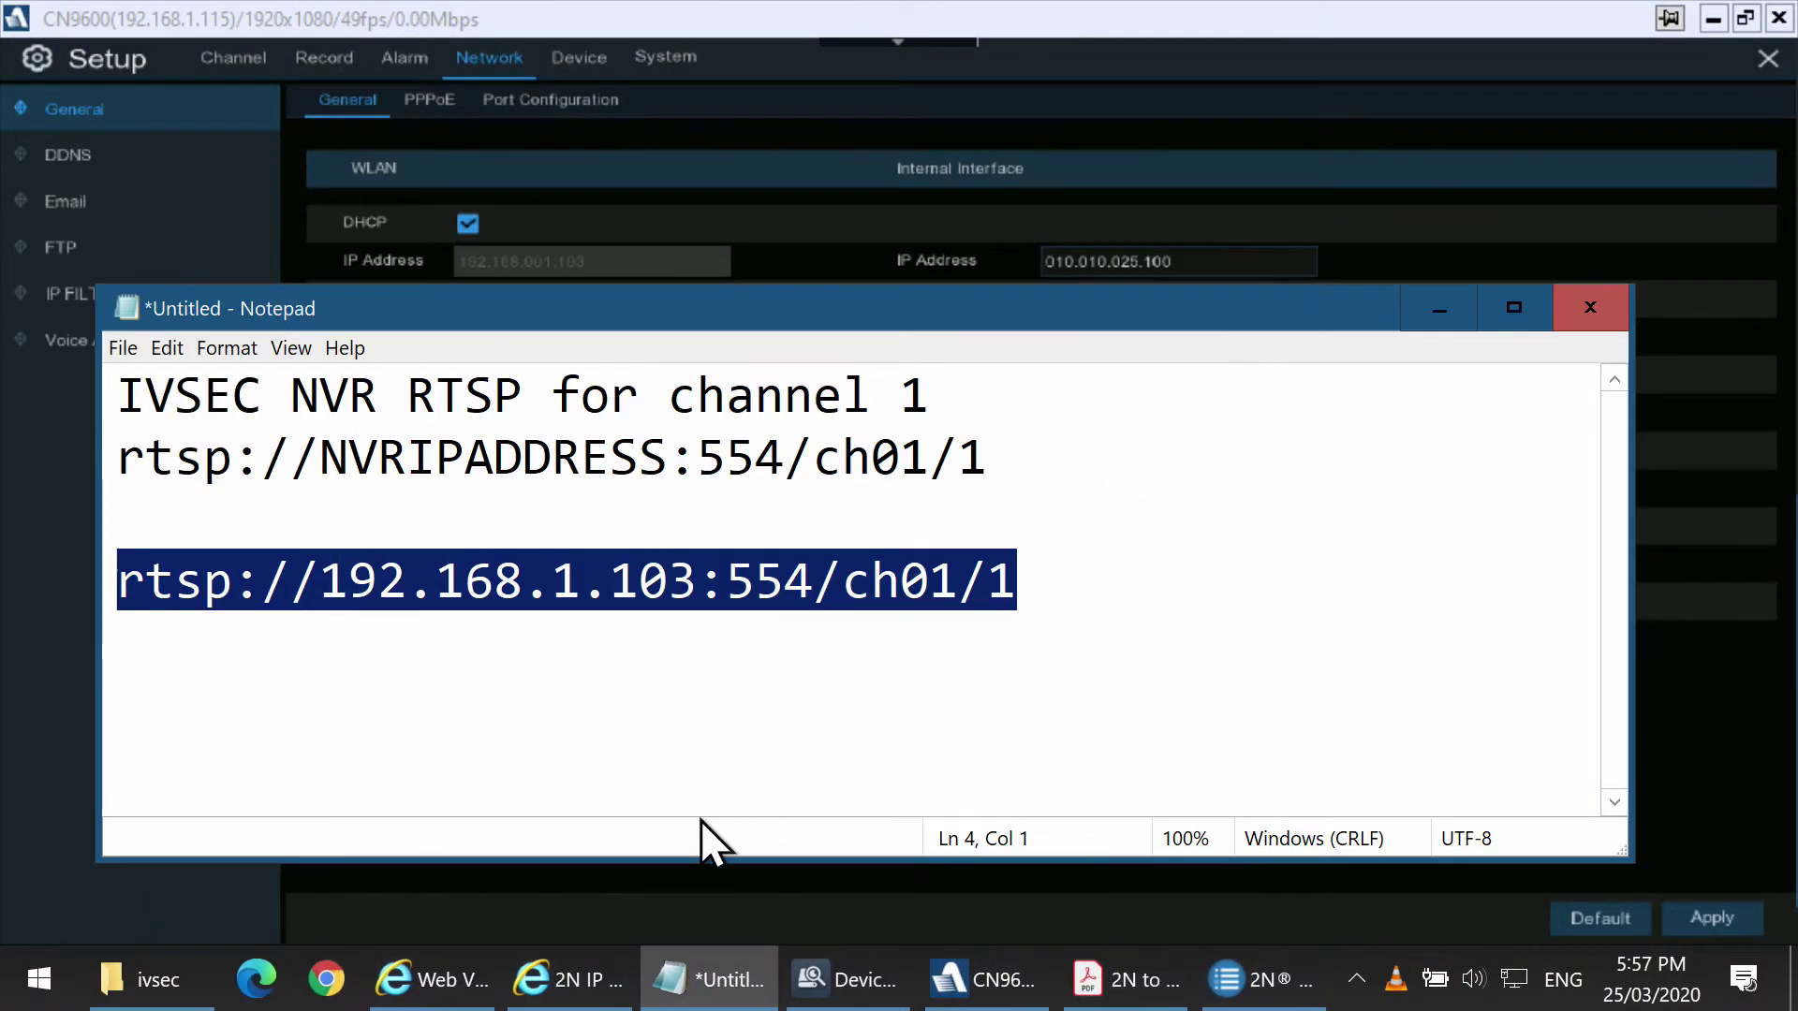
Fill in the 2N IP Verso login page with the admin username and password.
click(604, 977)
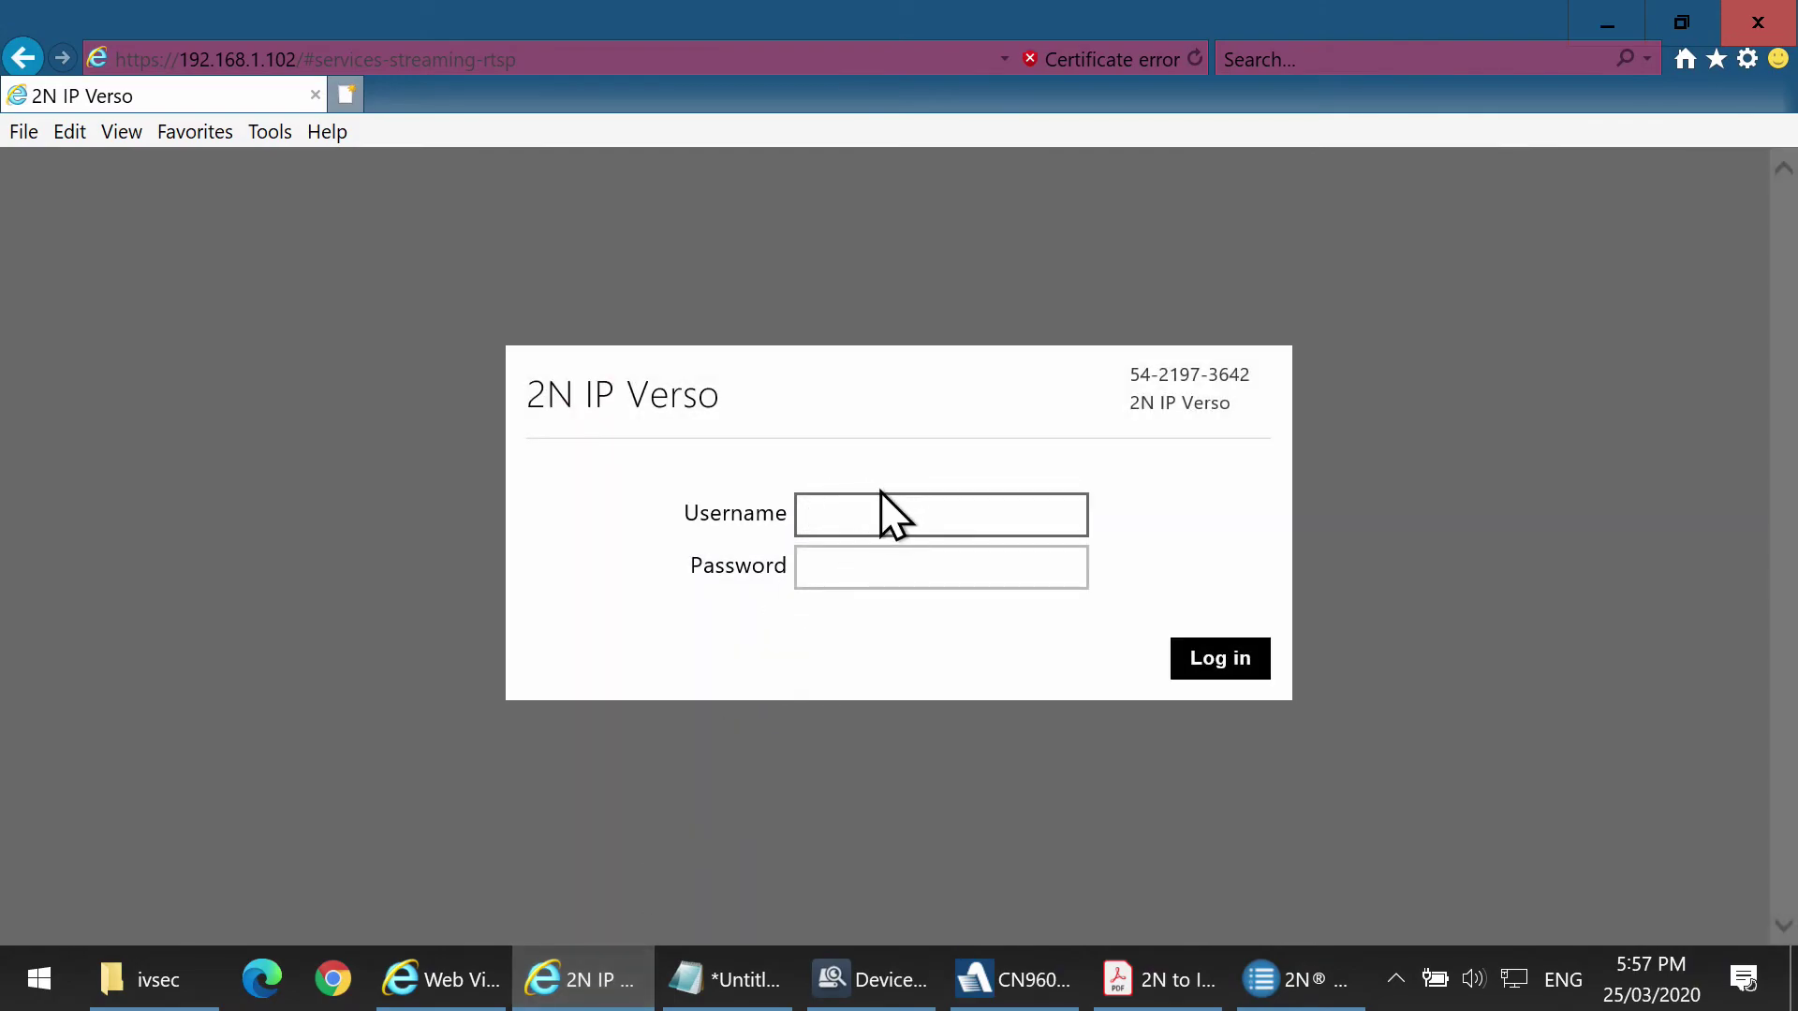
text(admin)
key(Tab)
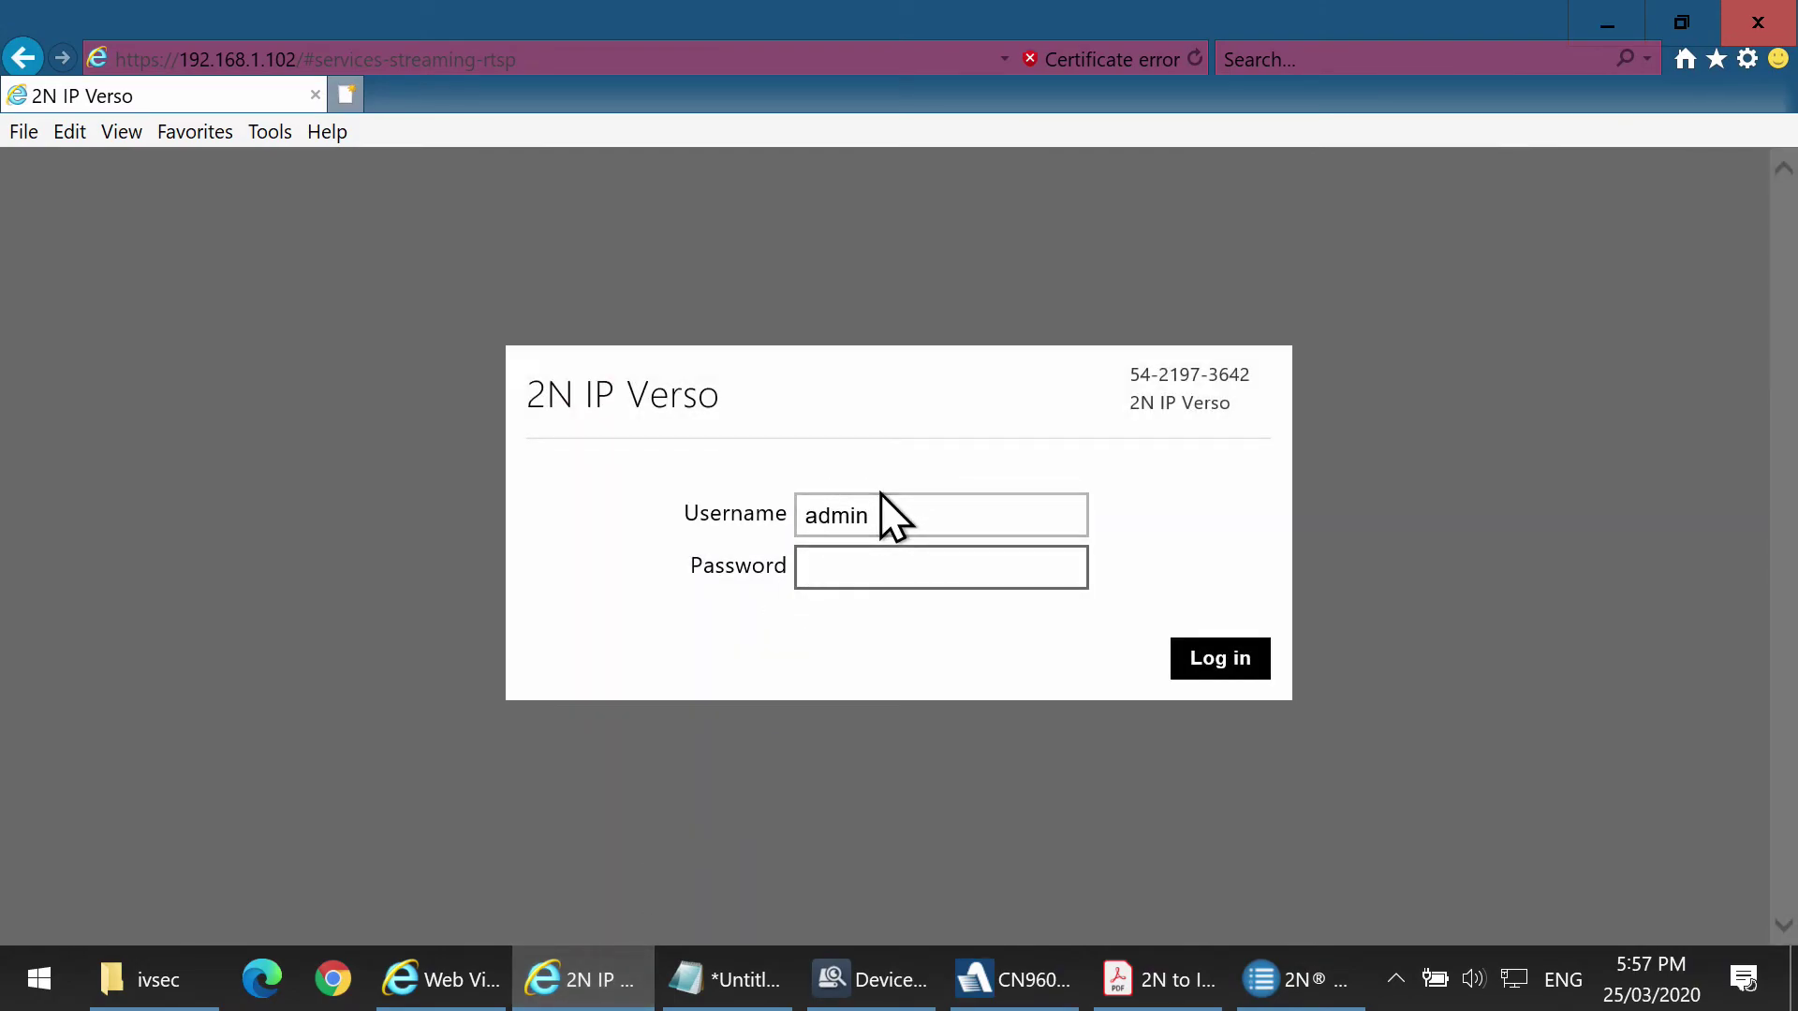
text(********)
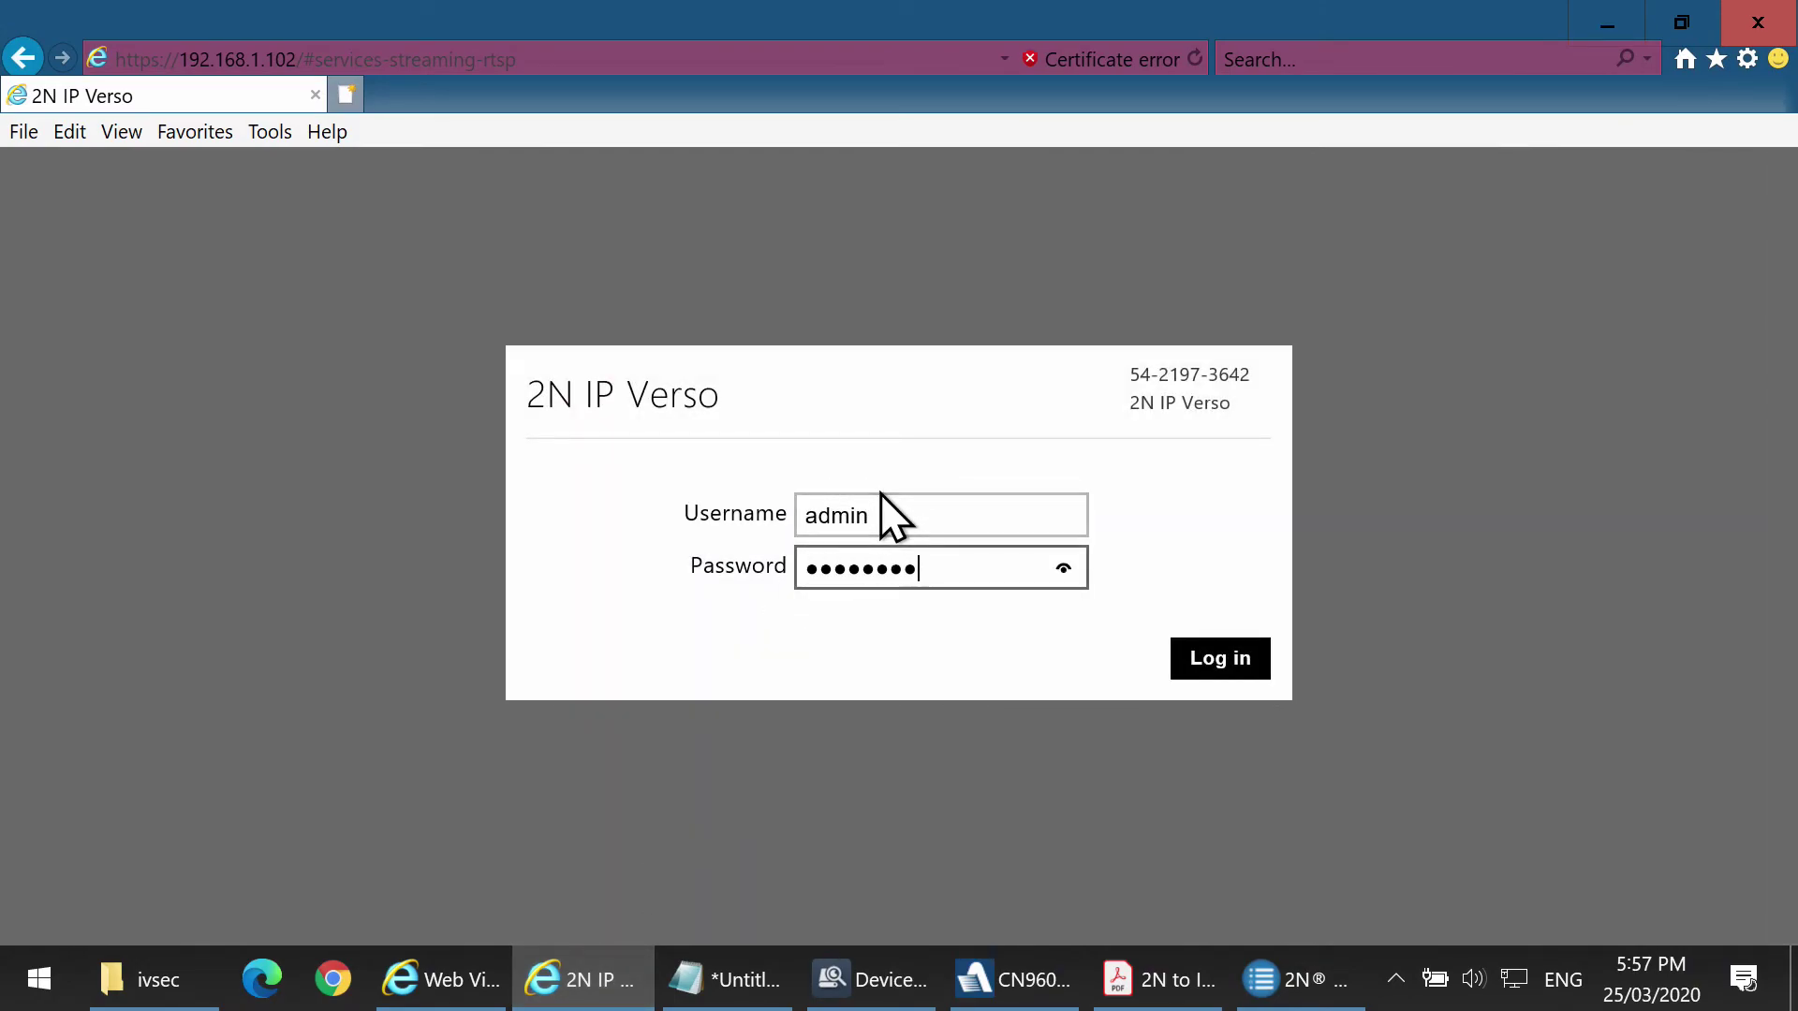
Retype the password and submit the 2N IP Verso login.
key(BackSpace)
key(BackSpace)
key(BackSpace)
key(BackSpace)
key(BackSpace)
key(BackSpace)
key(BackSpace)
key(BackSpace)
text(********)
key(Return)
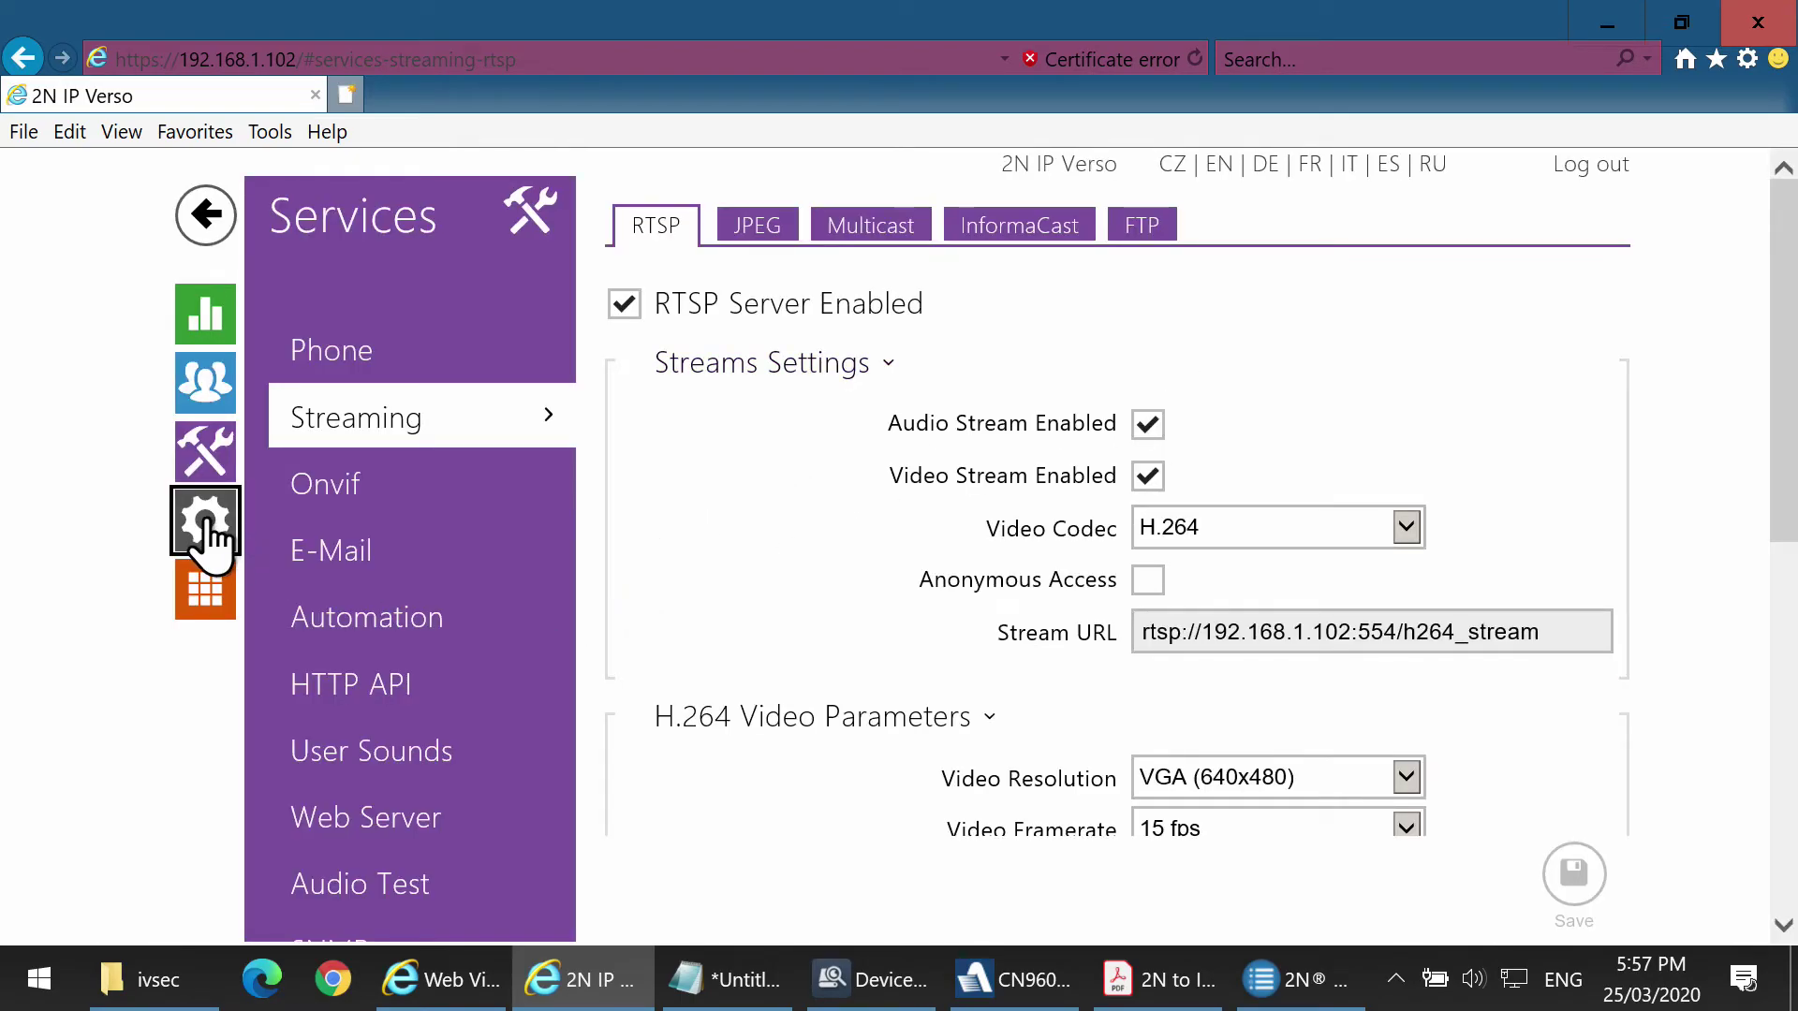
Go to Hardware > Camera > External Camera and make sure External Camera is enabled.
click(206, 515)
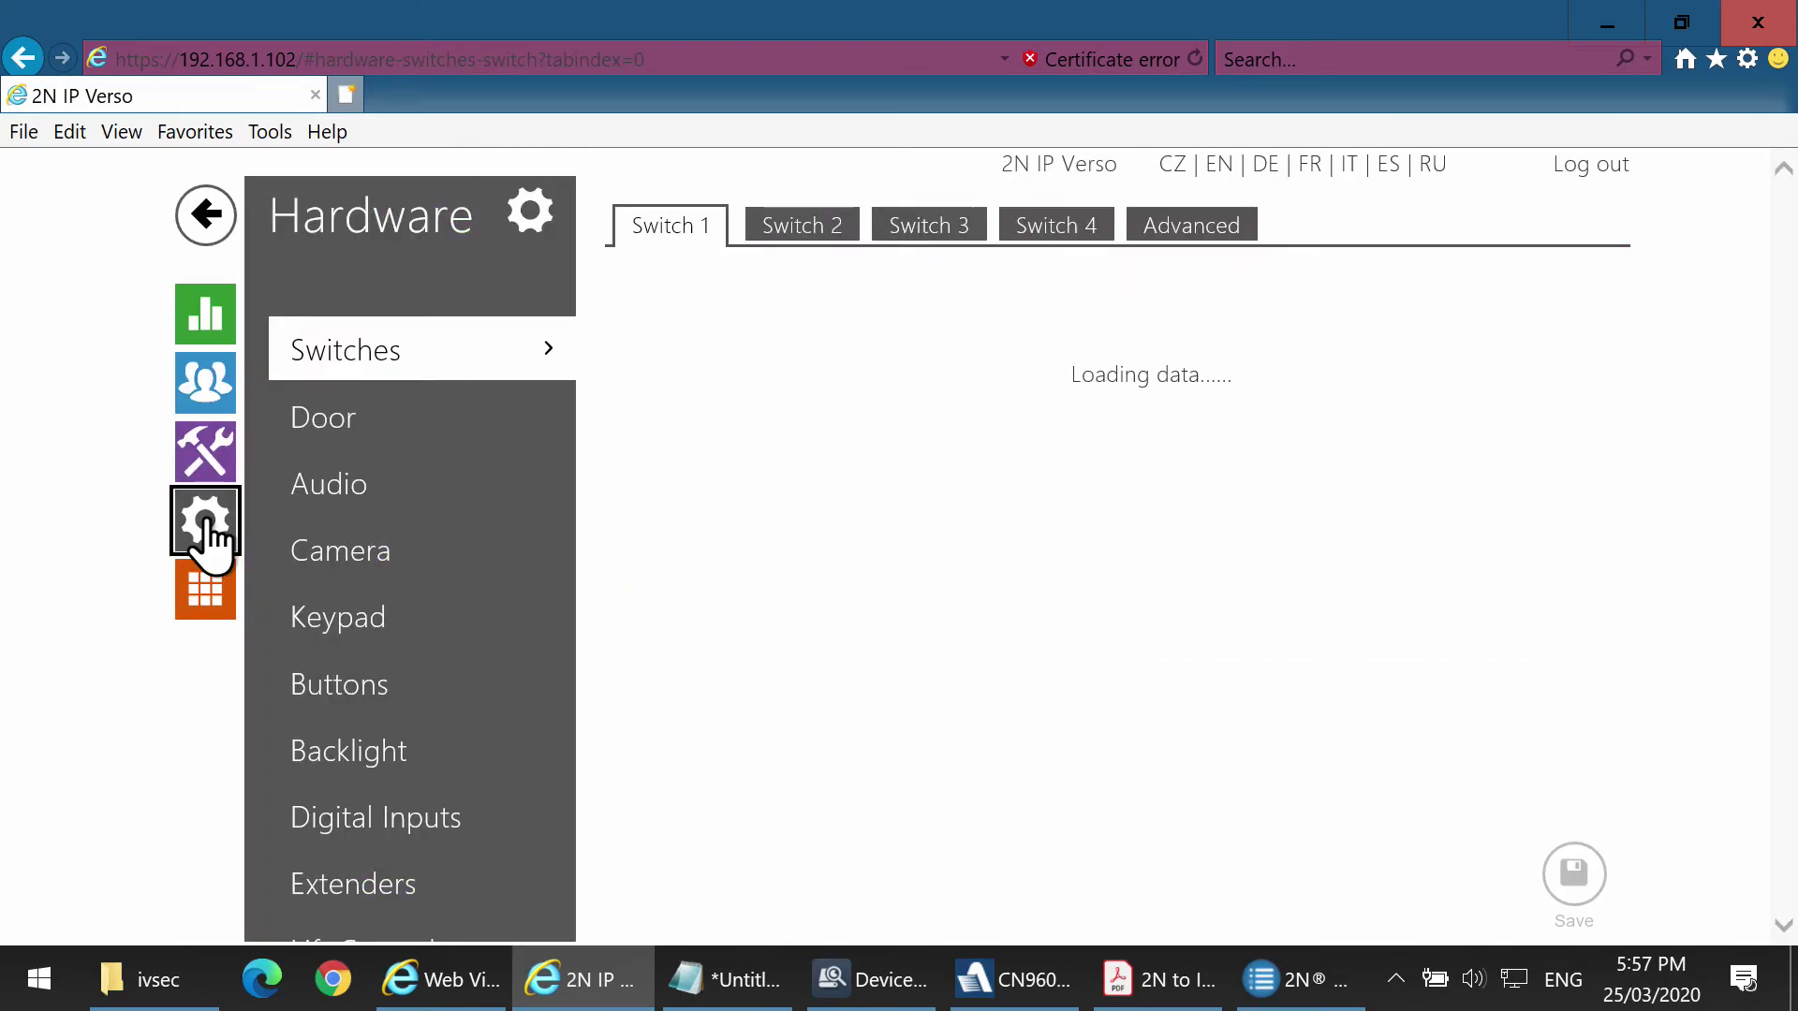
click(335, 547)
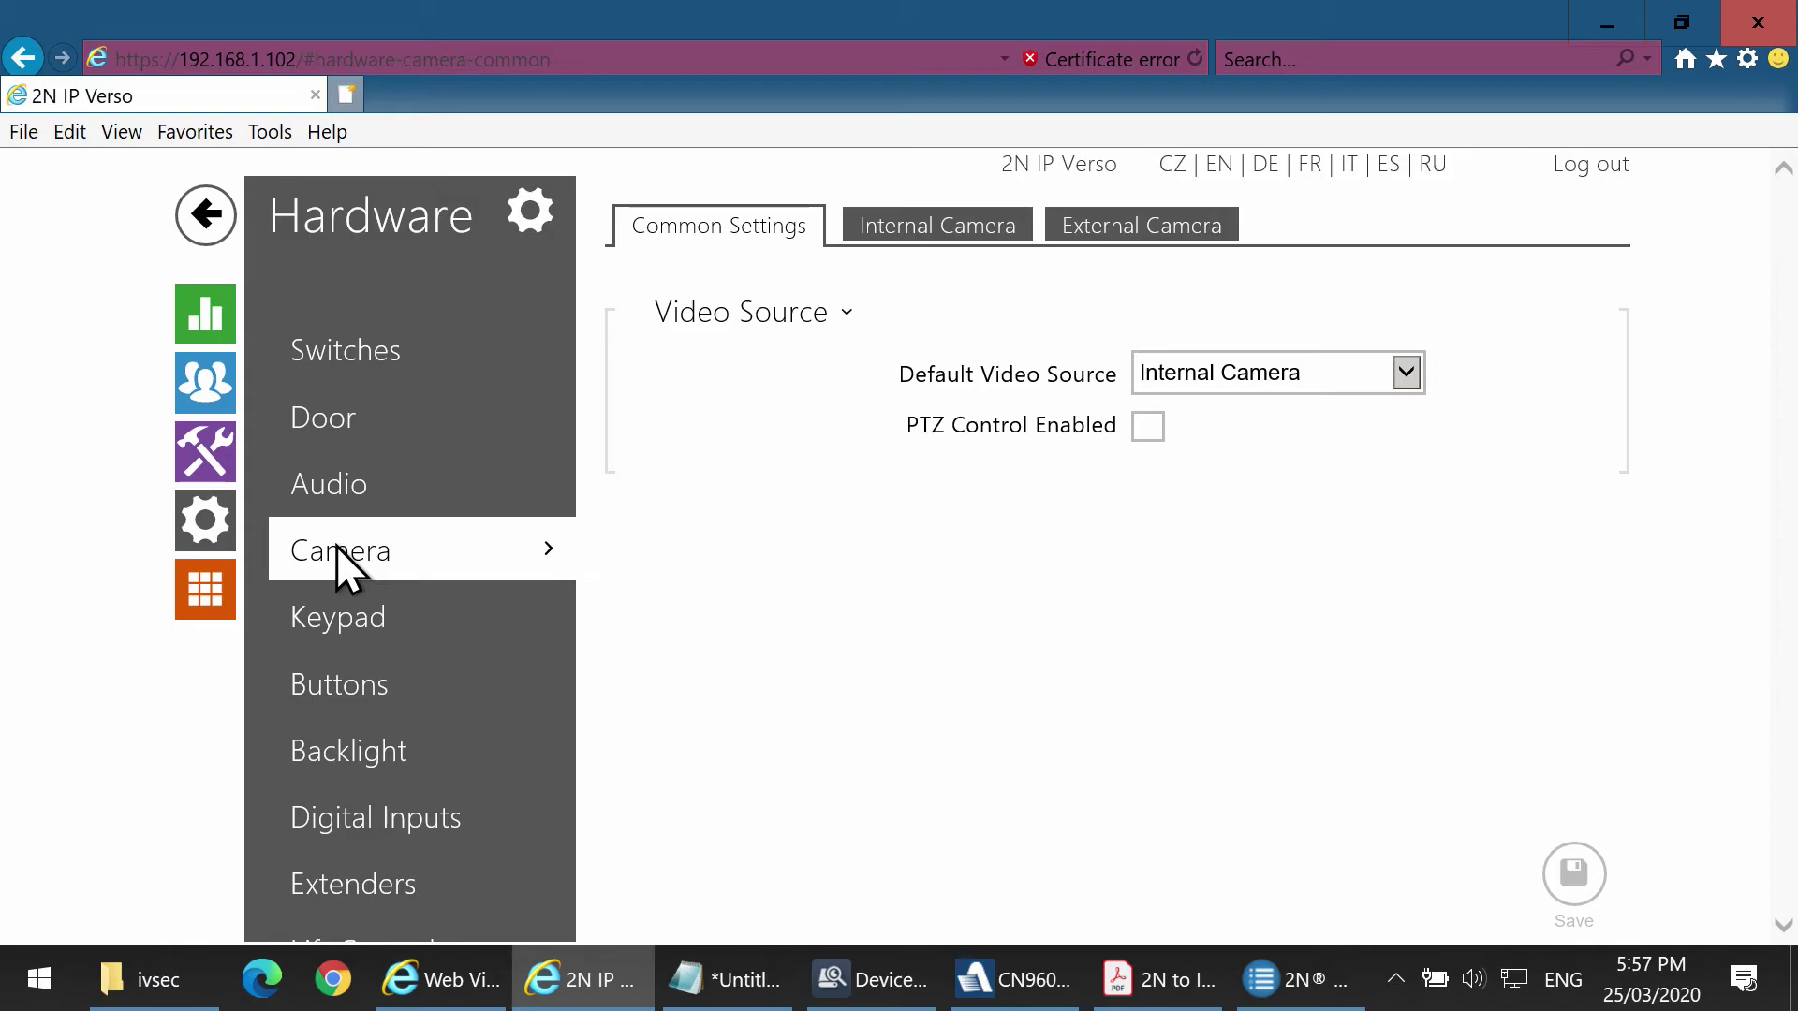
click(1138, 232)
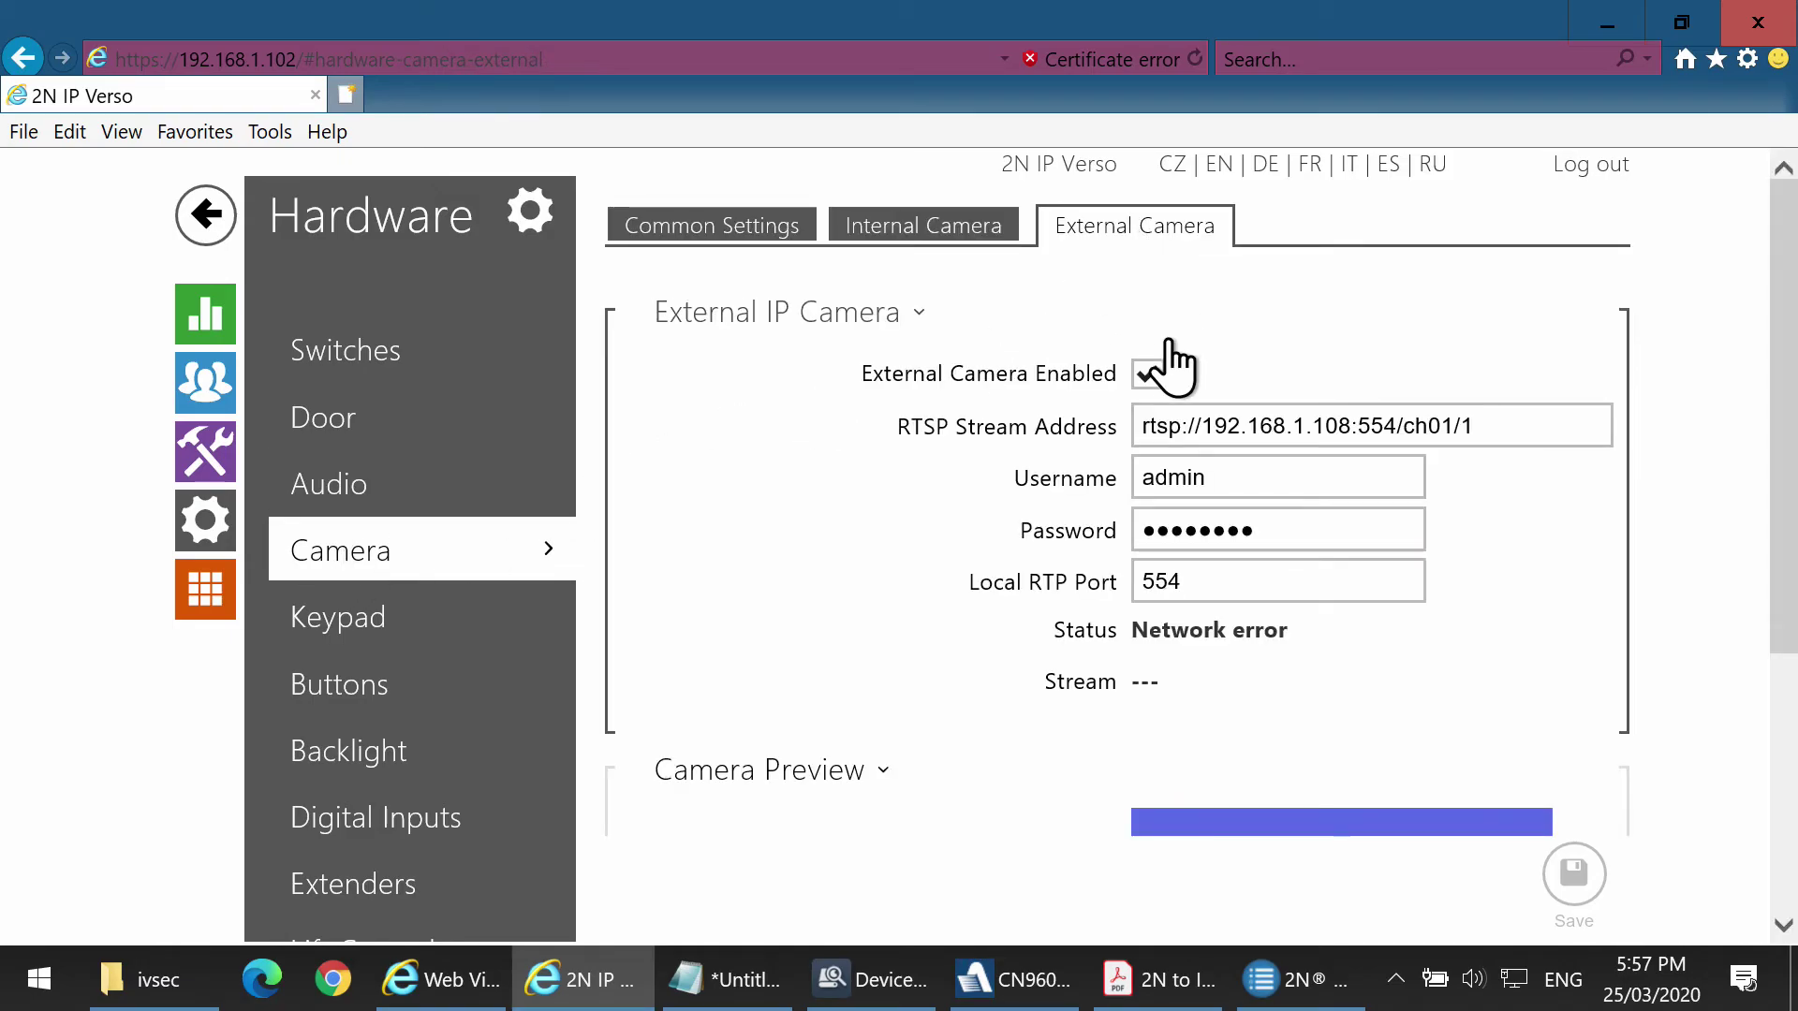
click(1149, 376)
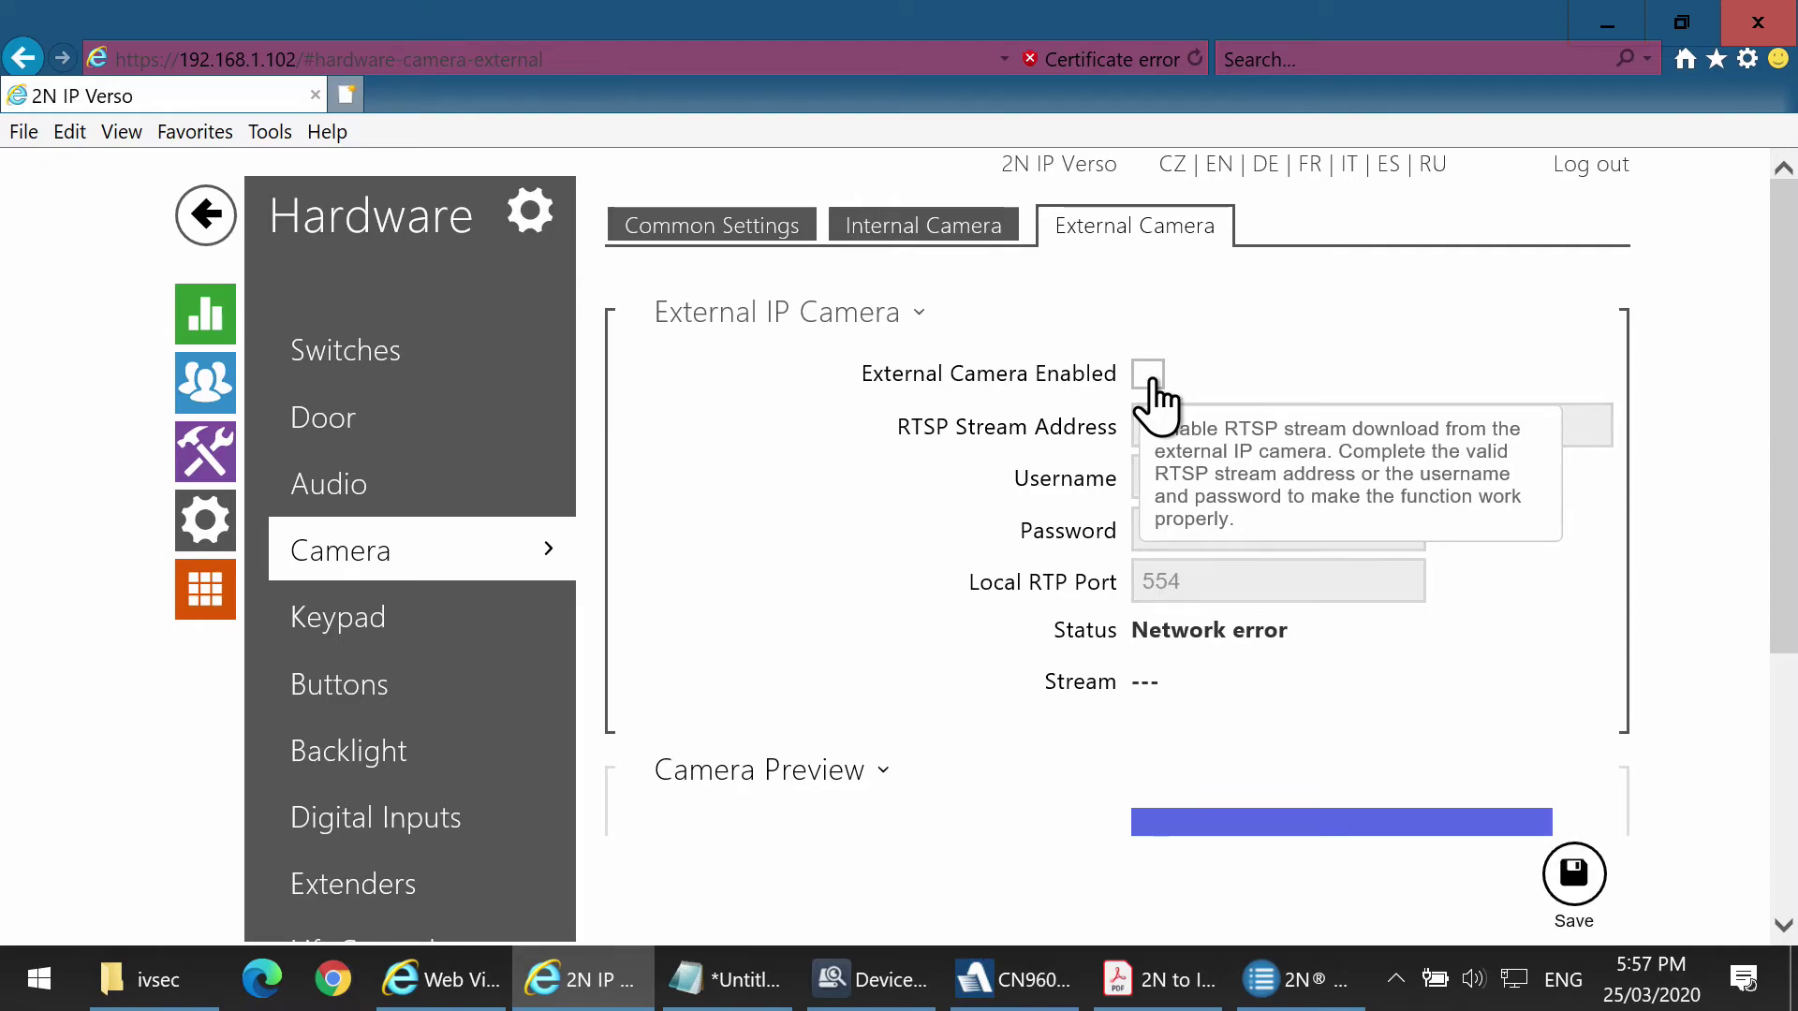
click(1150, 377)
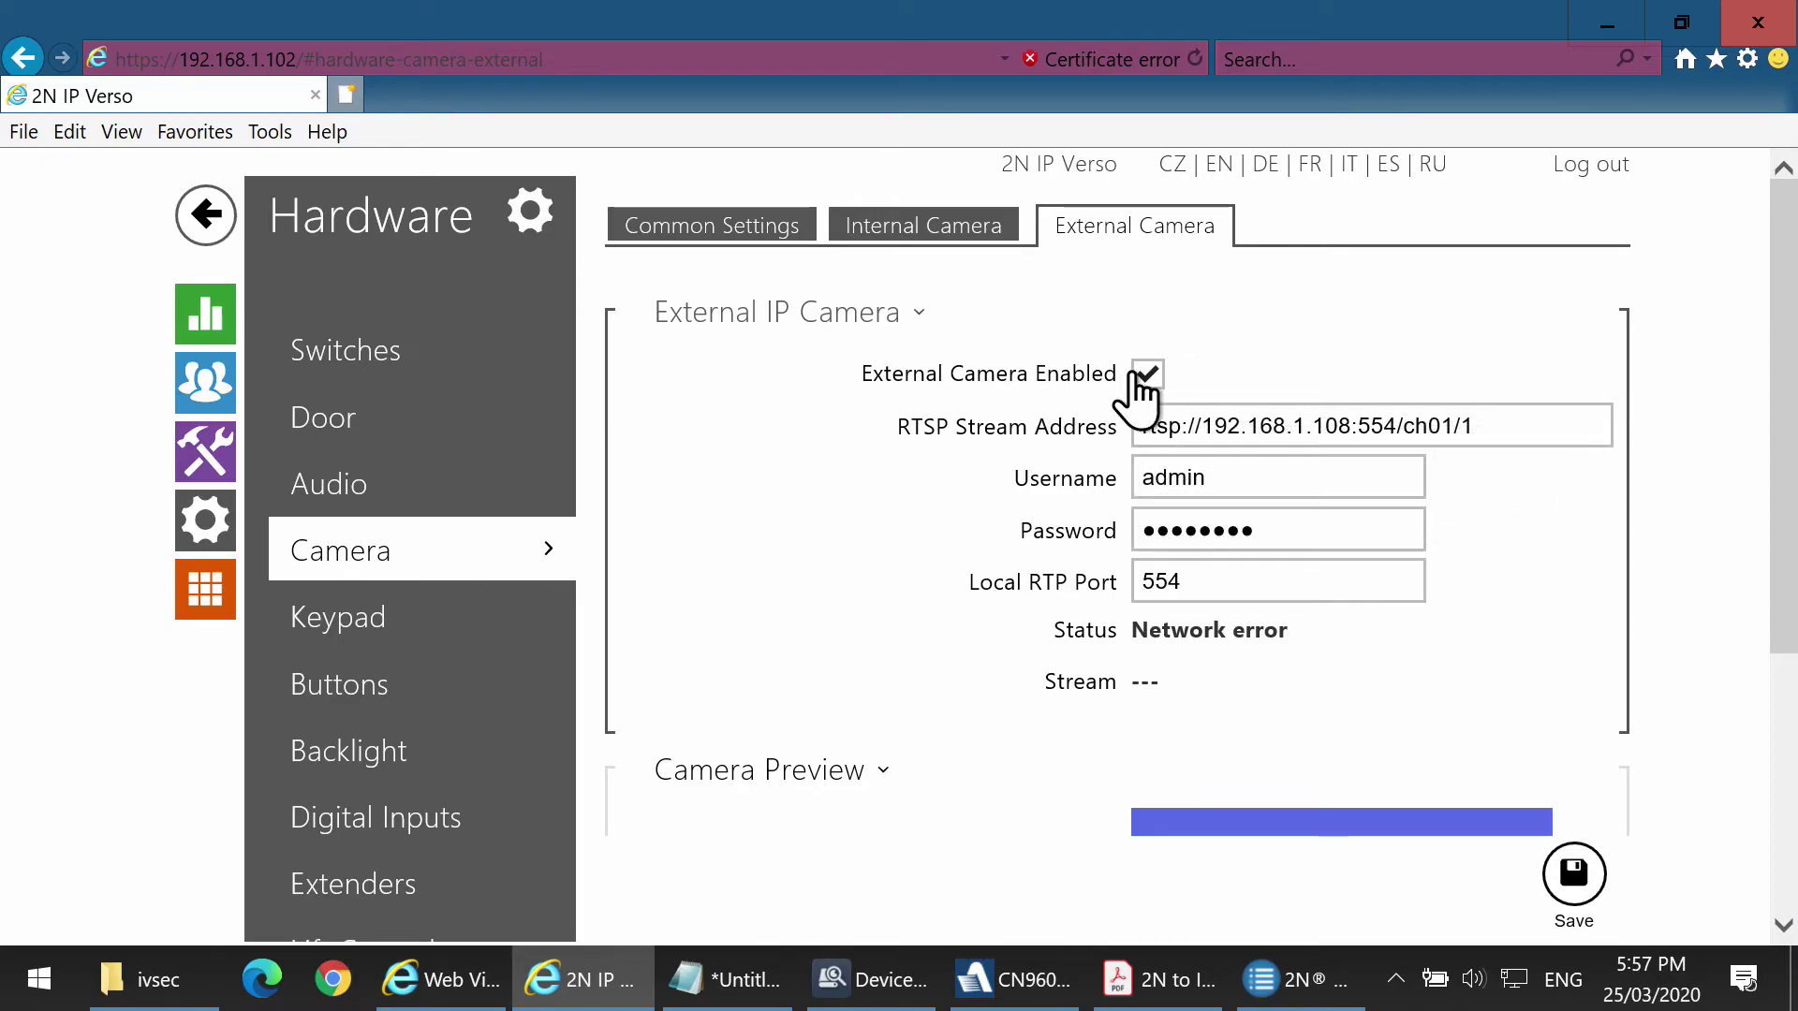
Set the stream address to rtsp://192.168.1.103:554/ch01/1, enter the camera password, and save.
drag(1472, 426, 1137, 426)
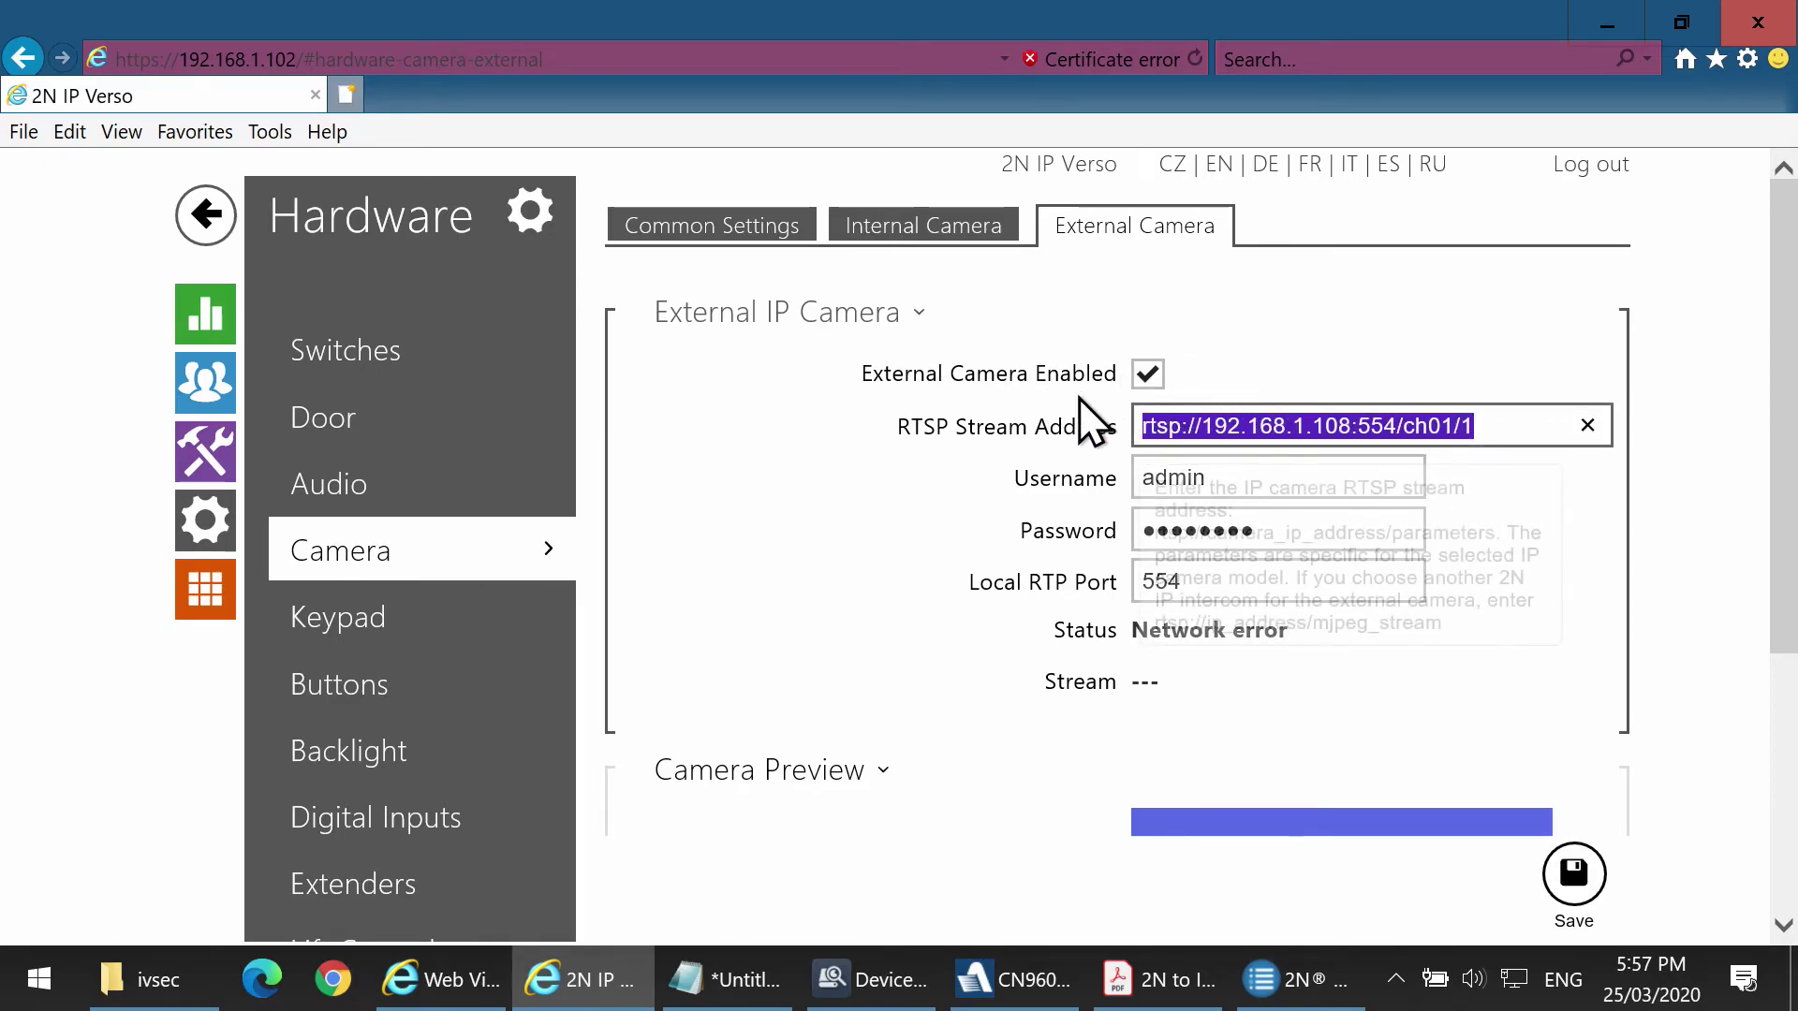
text(rtsp://192.168.1.103:554/ch01/1)
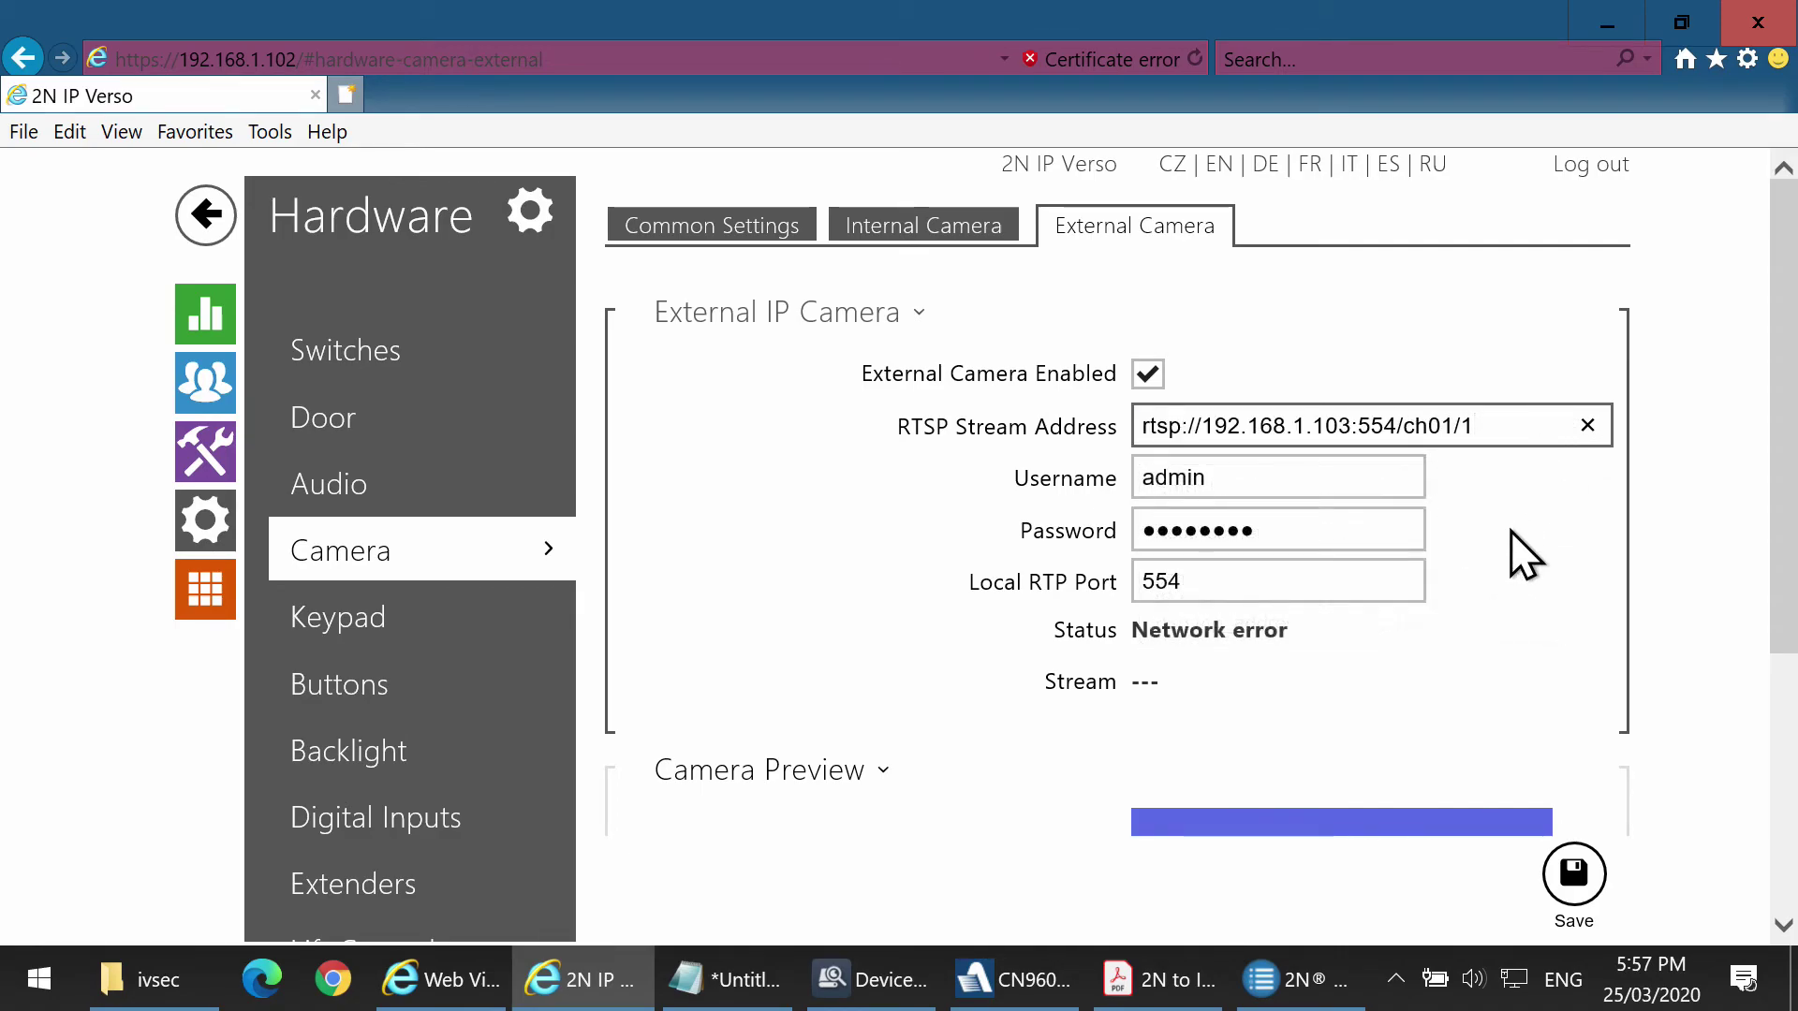
click(1204, 530)
click(1055, 531)
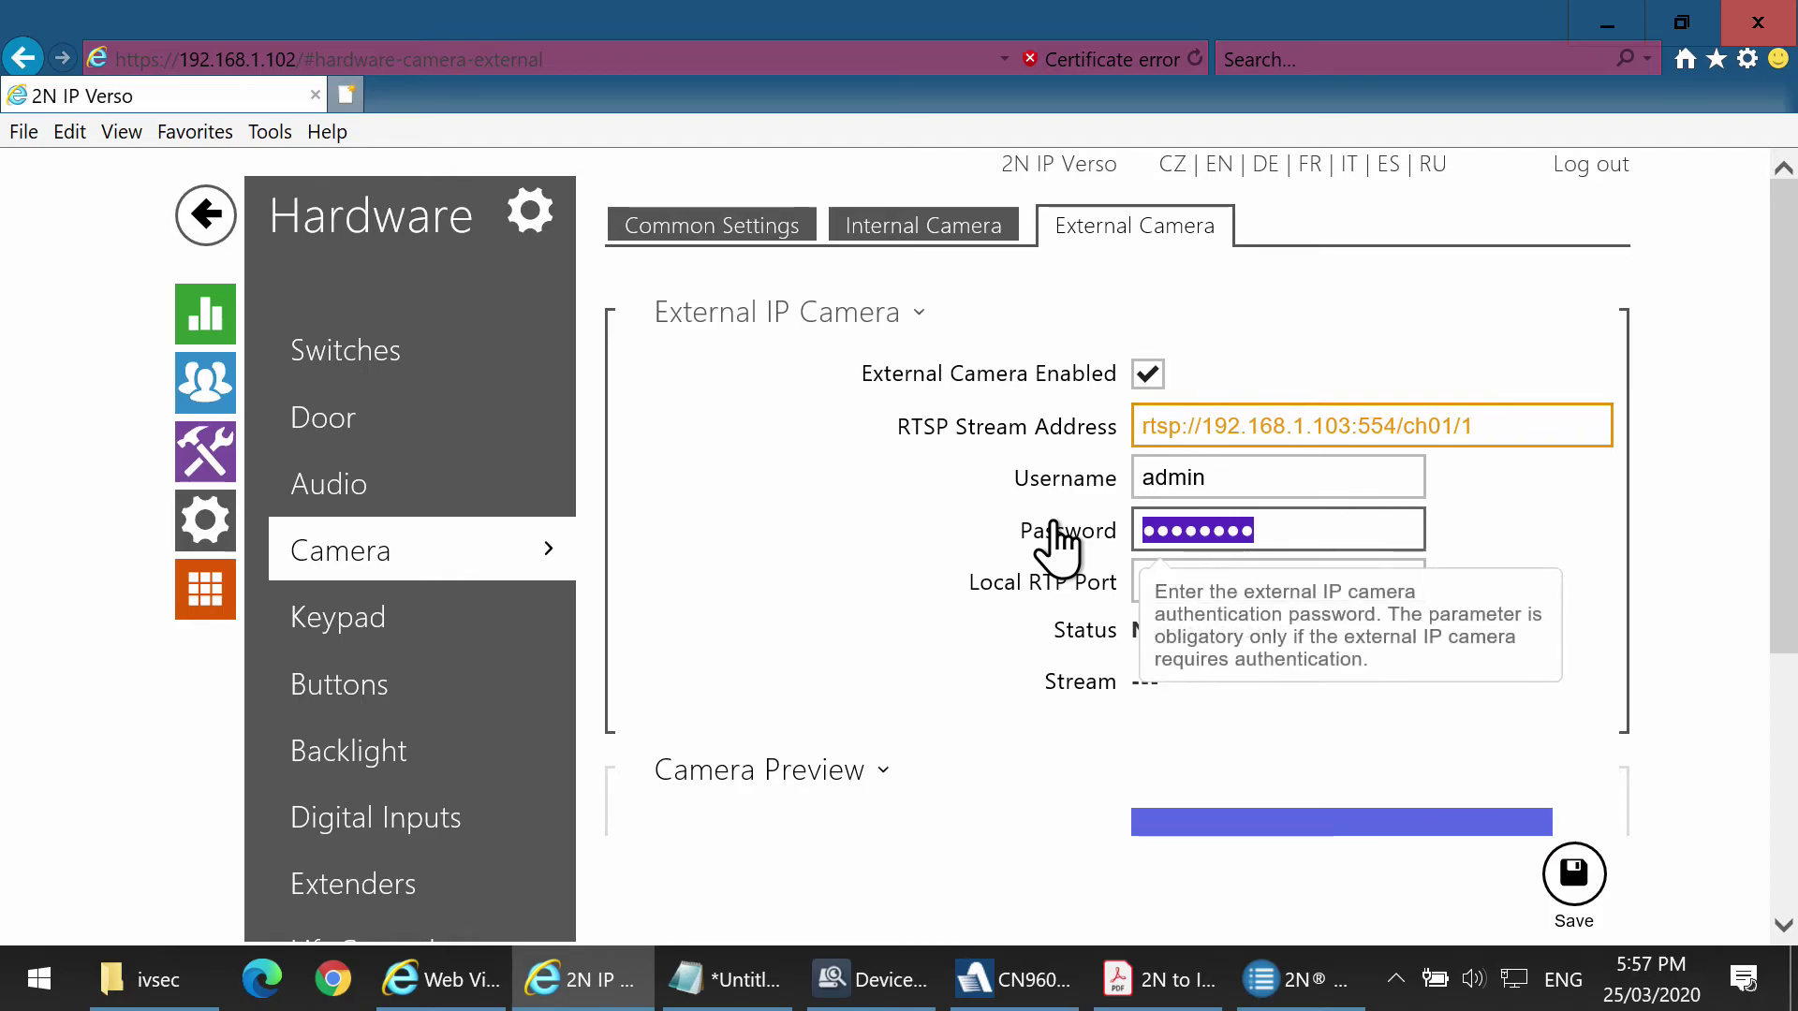
text(•••••)
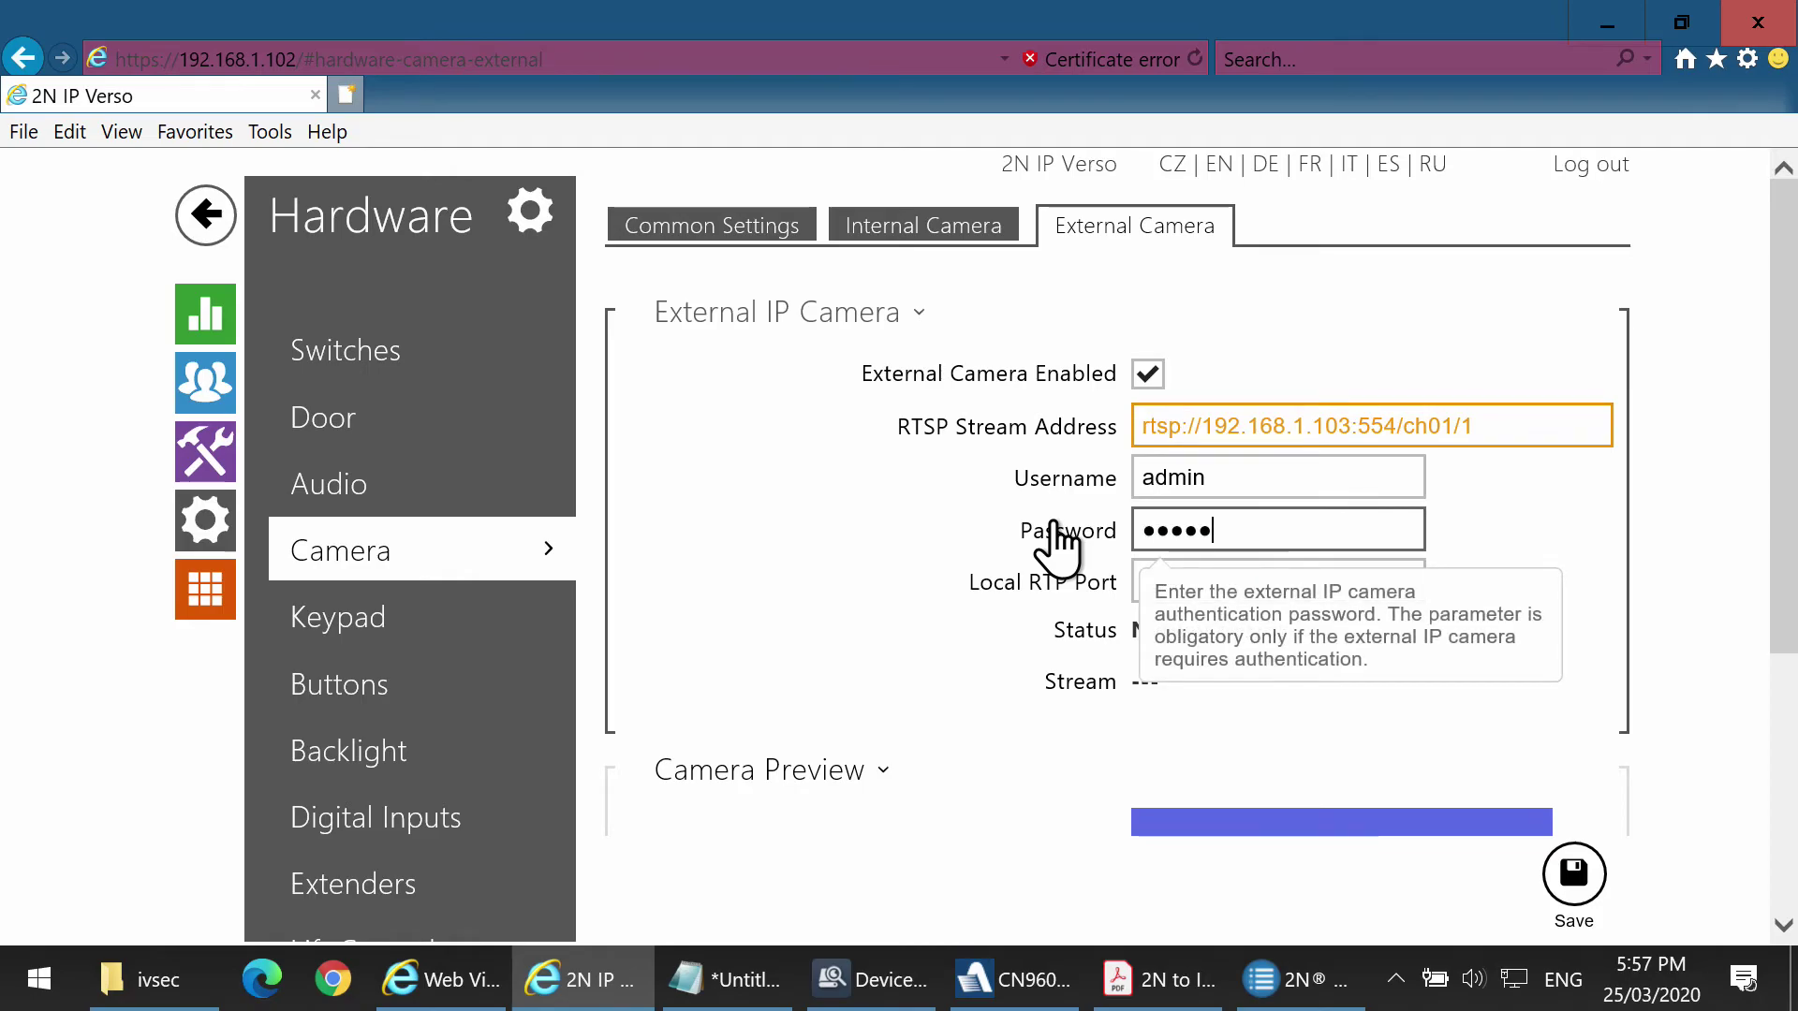
text(•••)
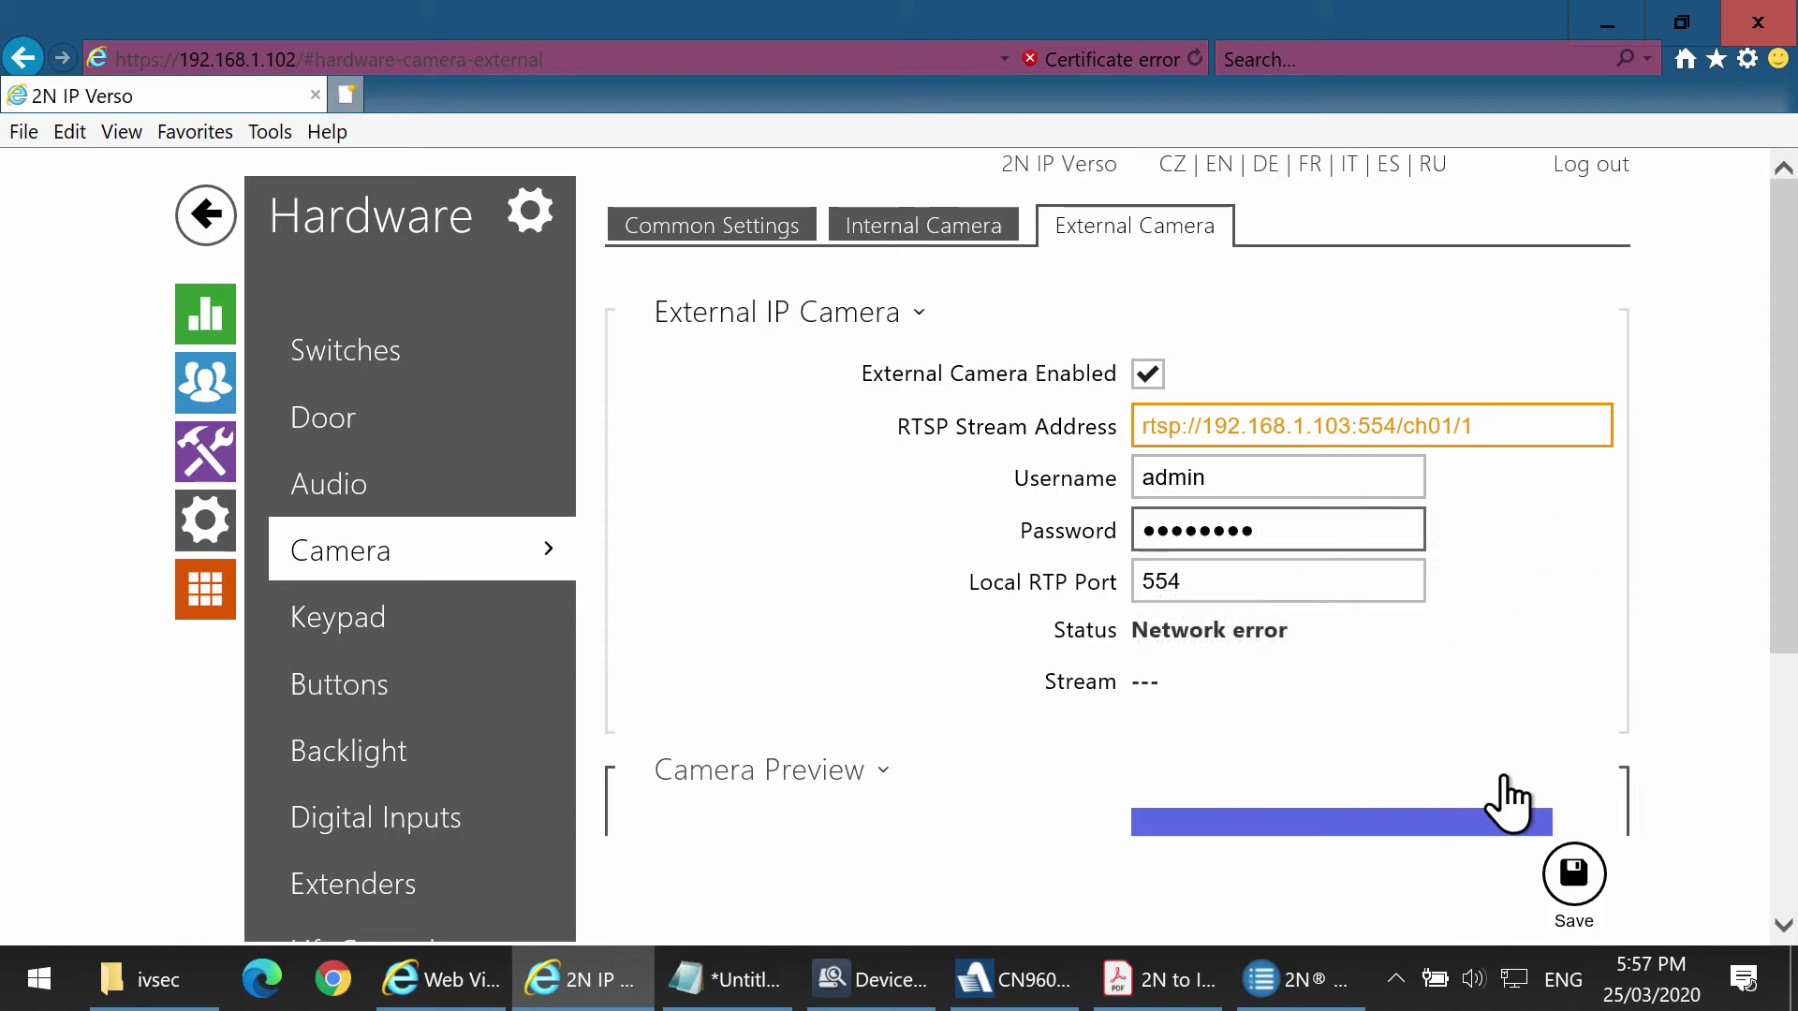
scroll(1629, 843, down, 1)
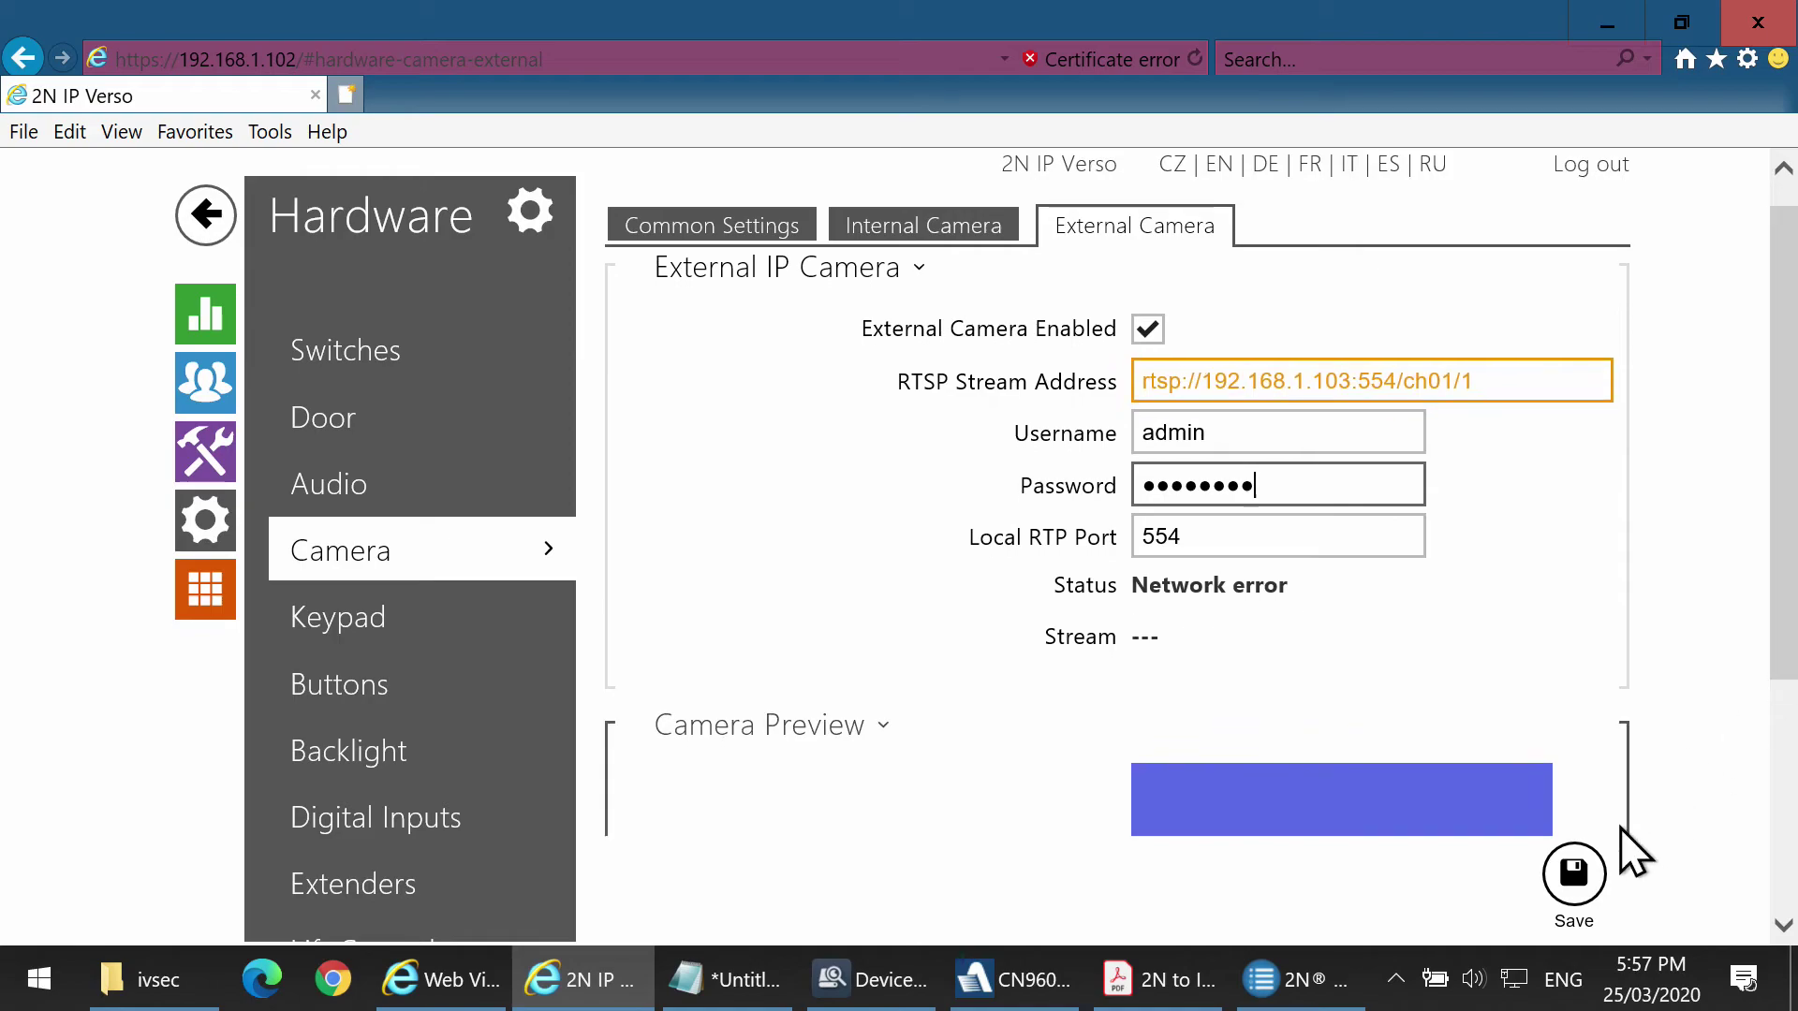
click(1573, 873)
Check the 2N camera preview and NVR live view, then switch to the IVSEC Web Viewer login.
drag(1789, 576, 1766, 774)
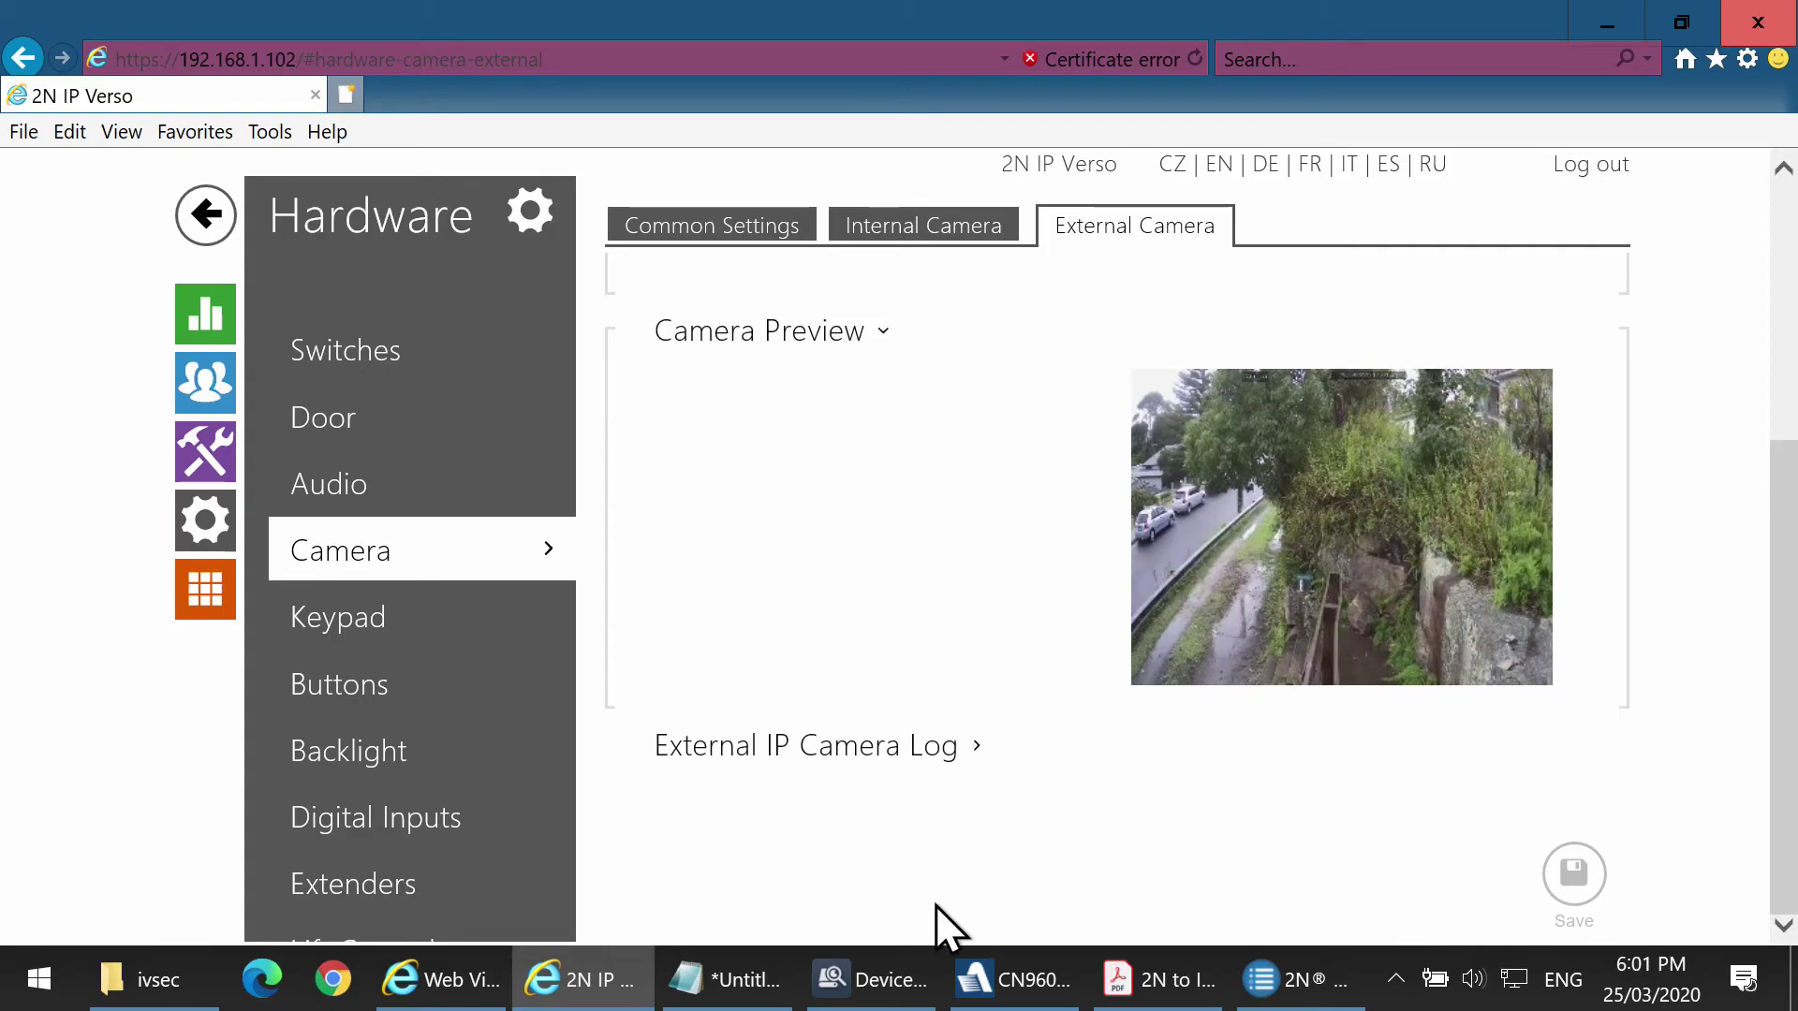
click(1007, 983)
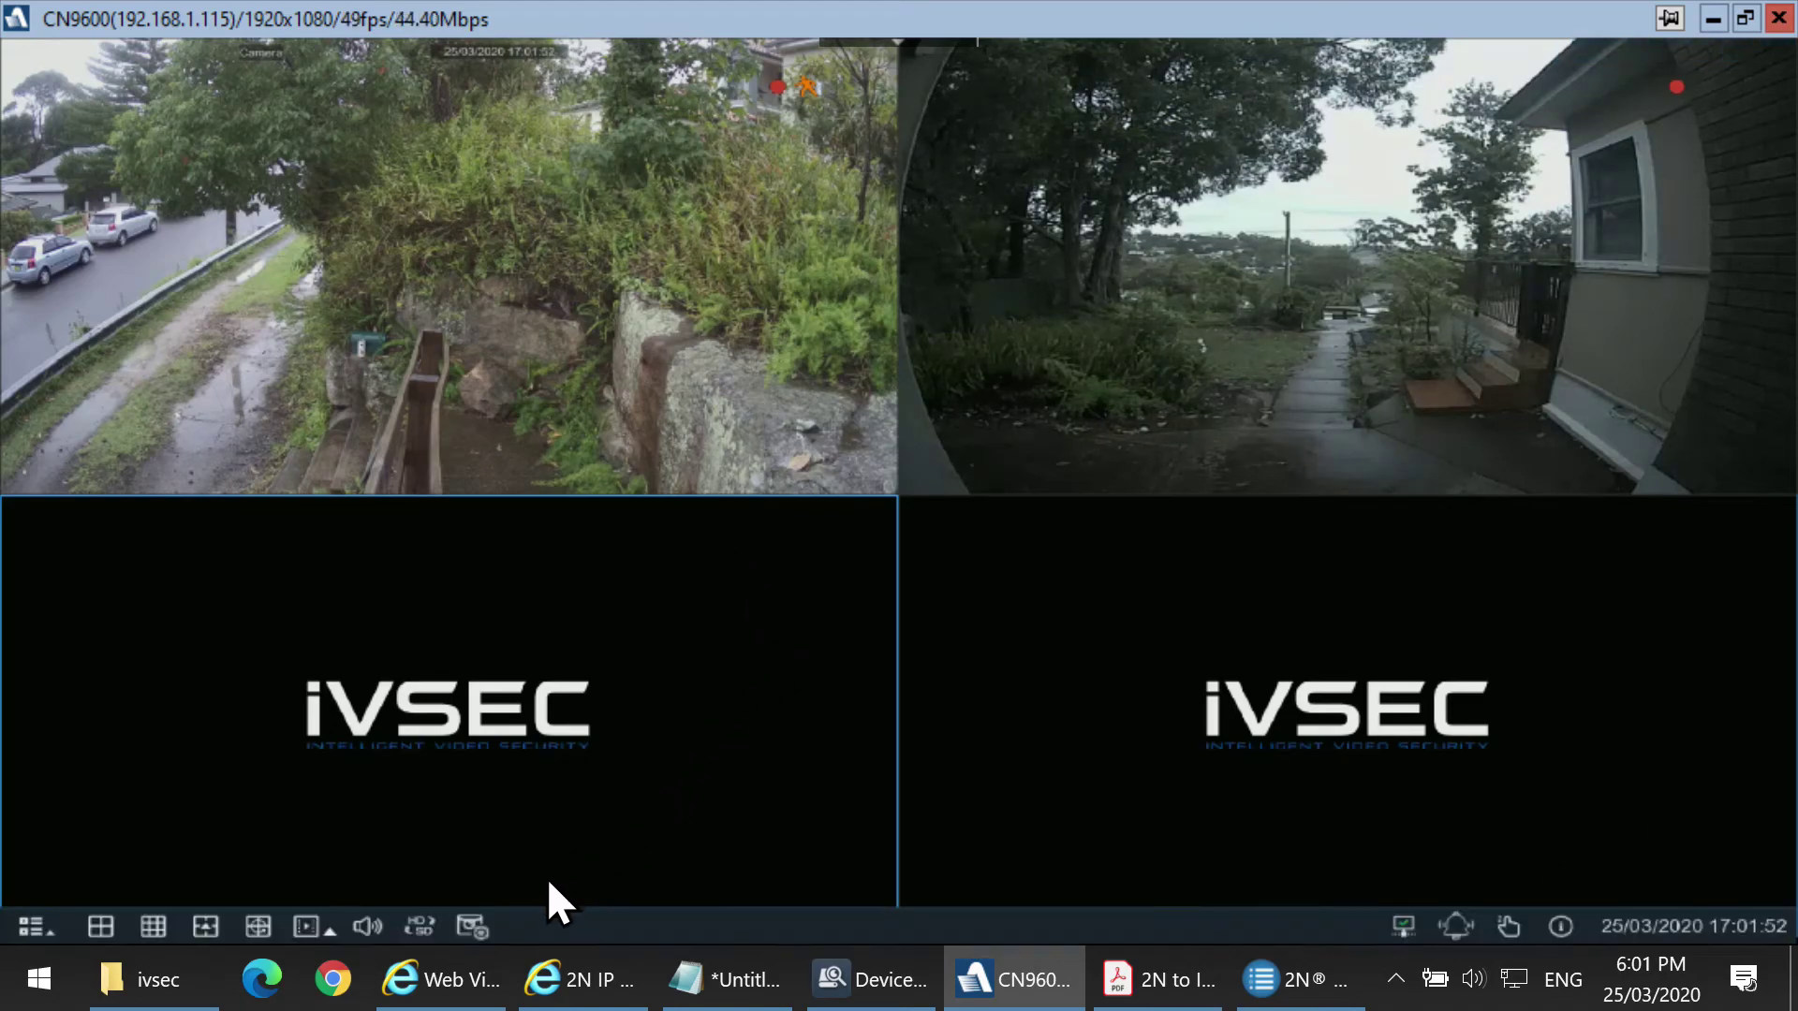
mouse_move(471, 991)
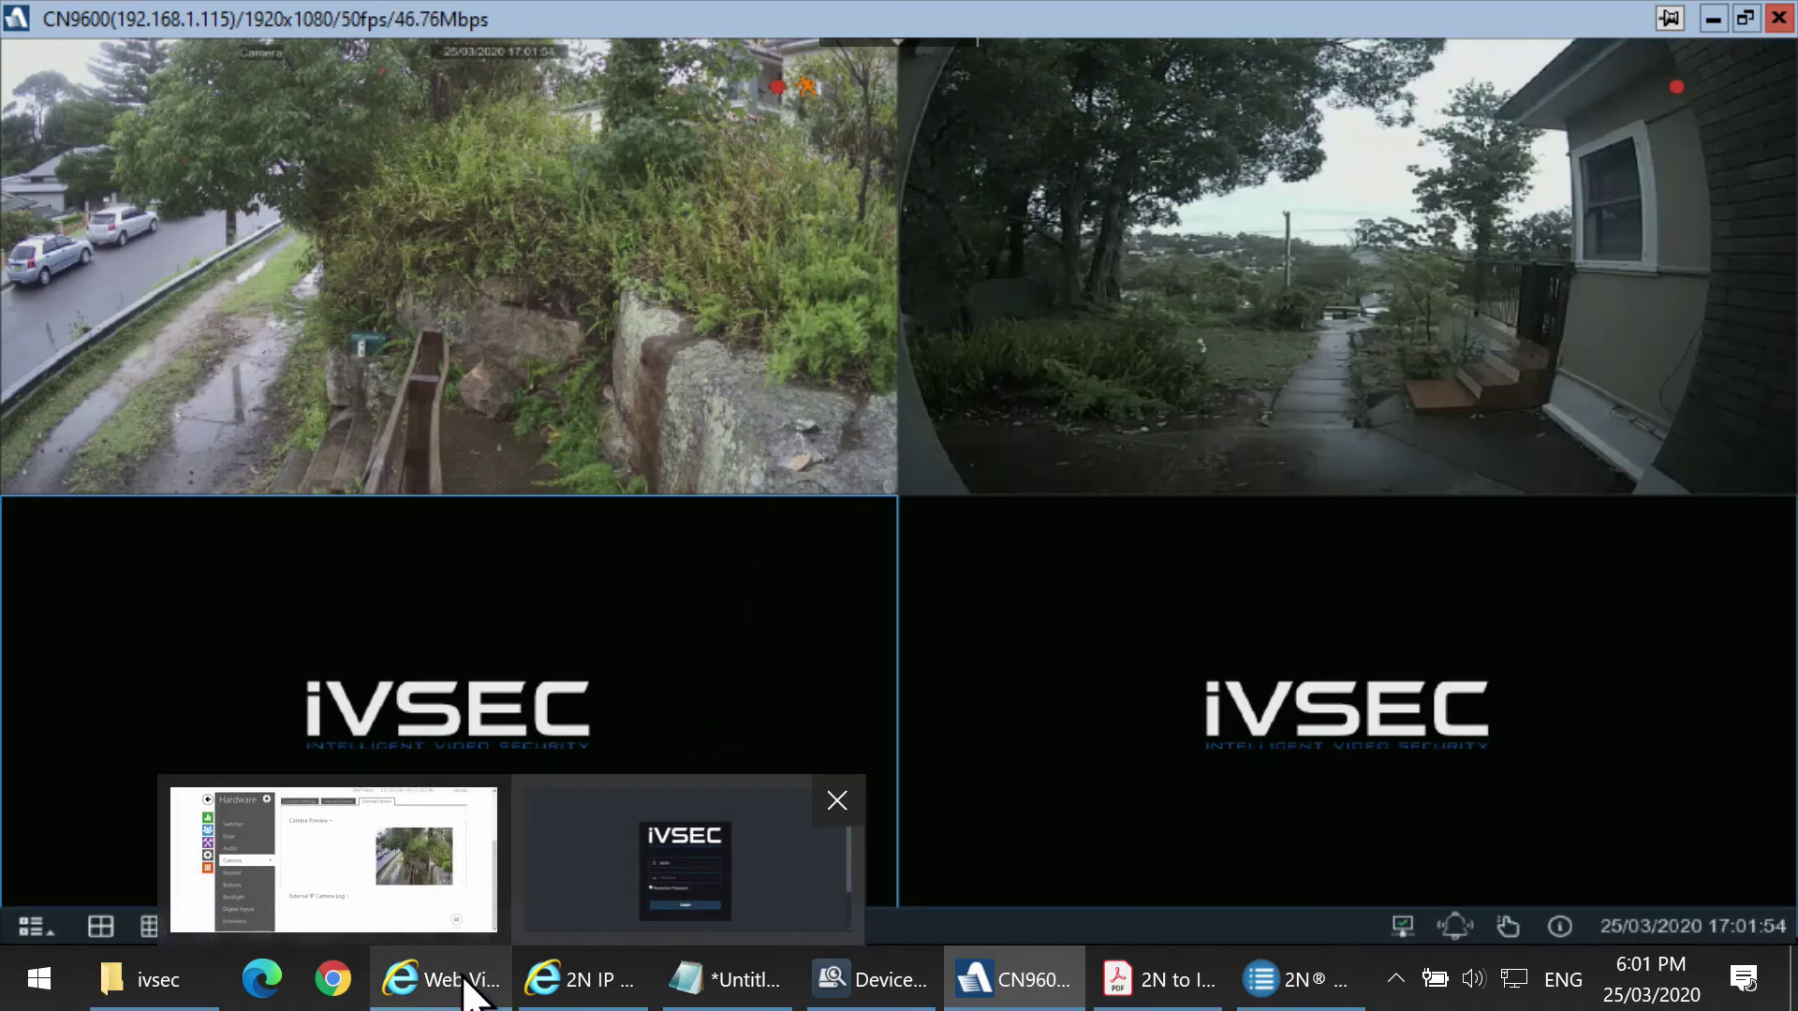
click(562, 852)
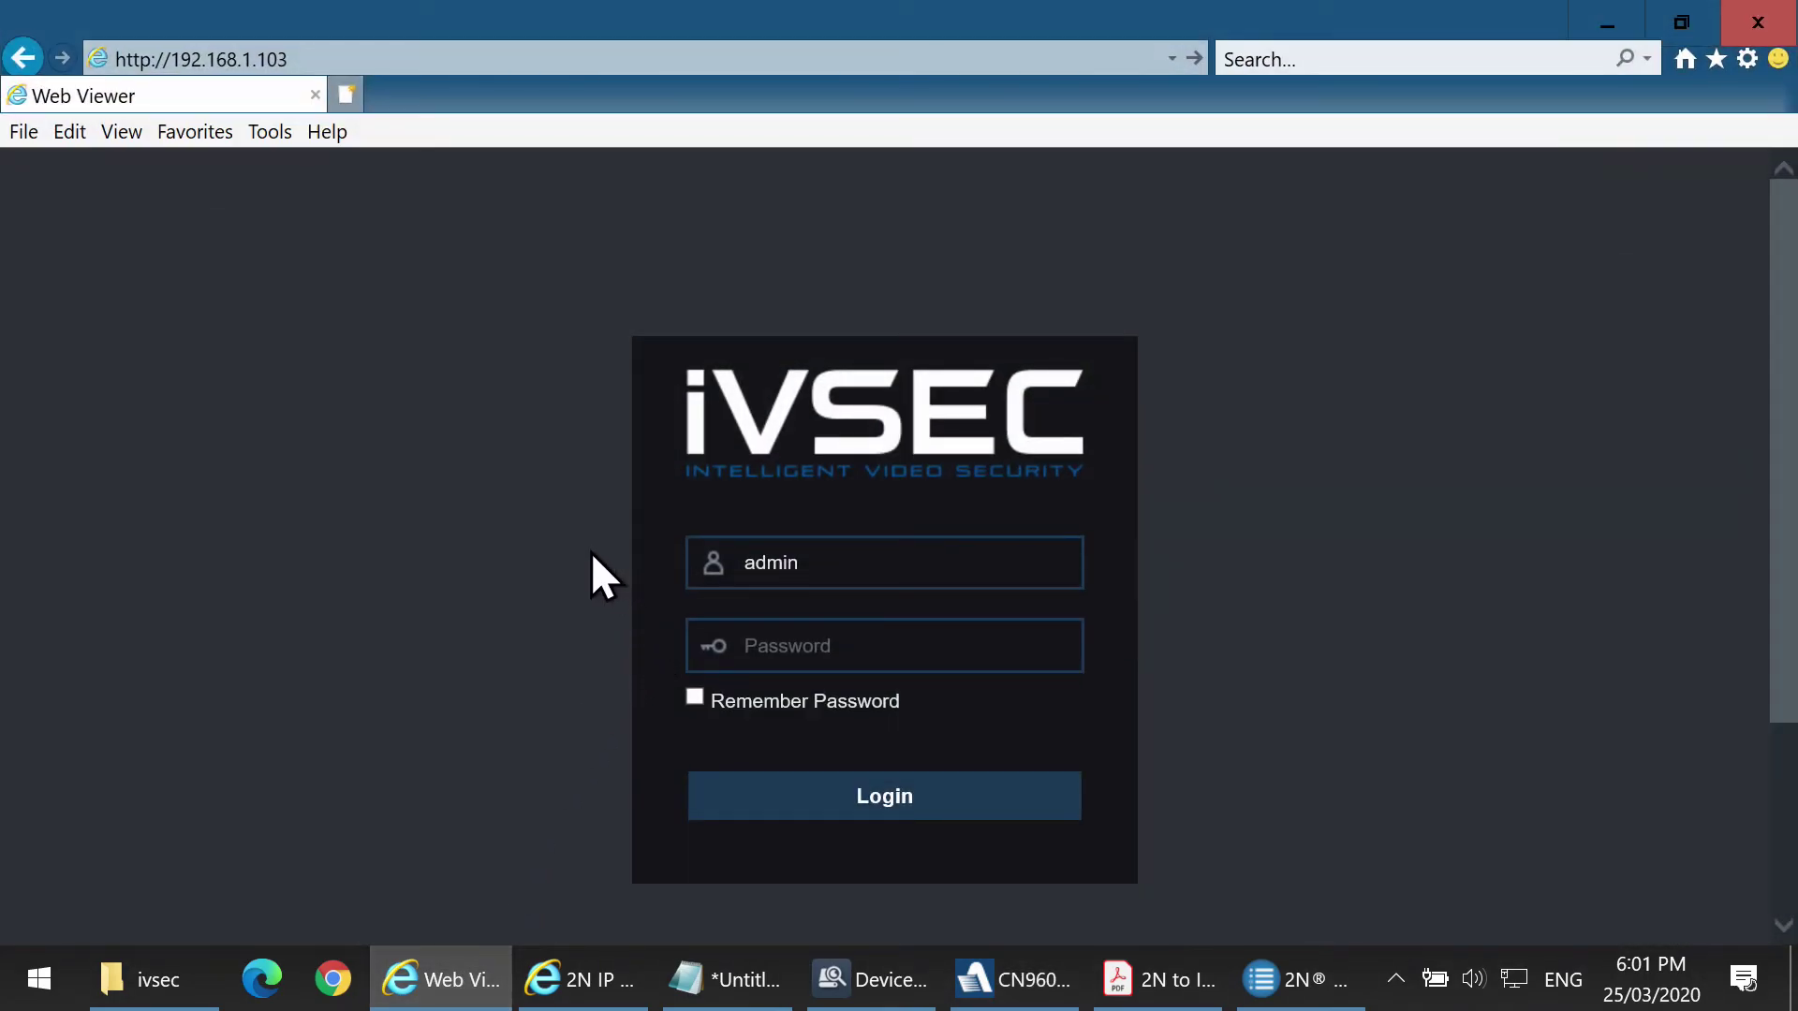
click(335, 56)
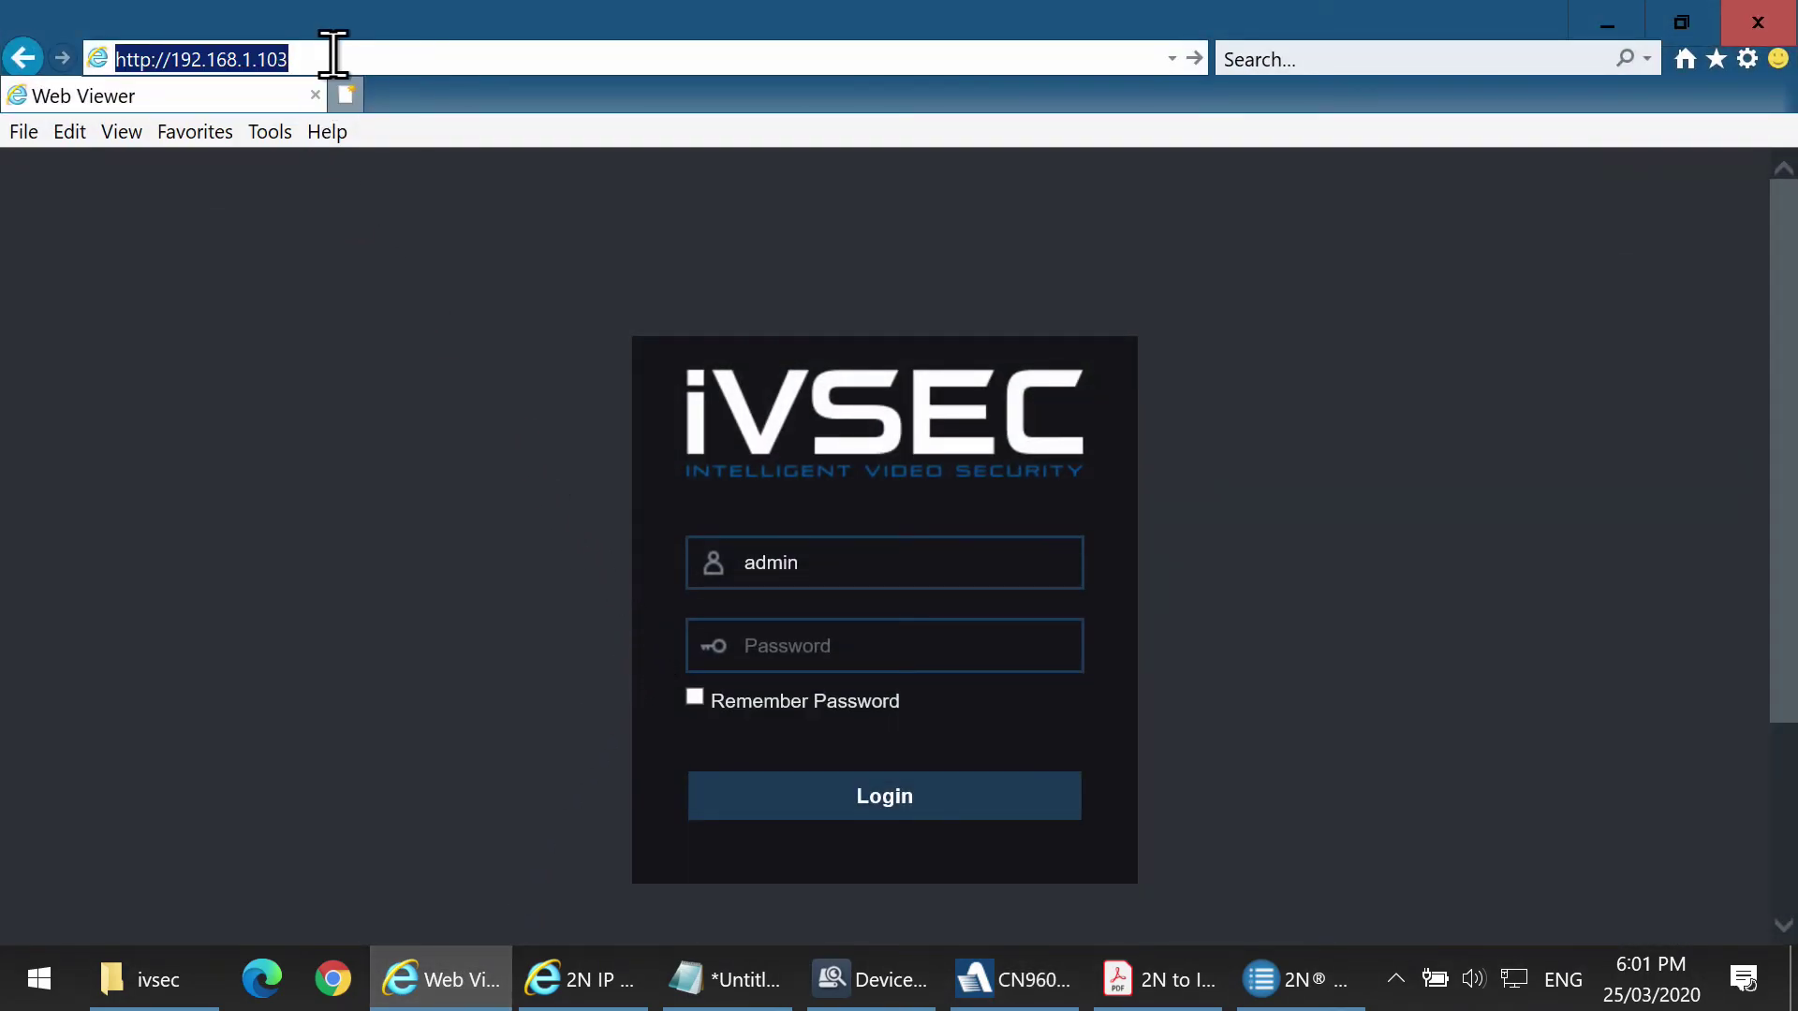
key(Return)
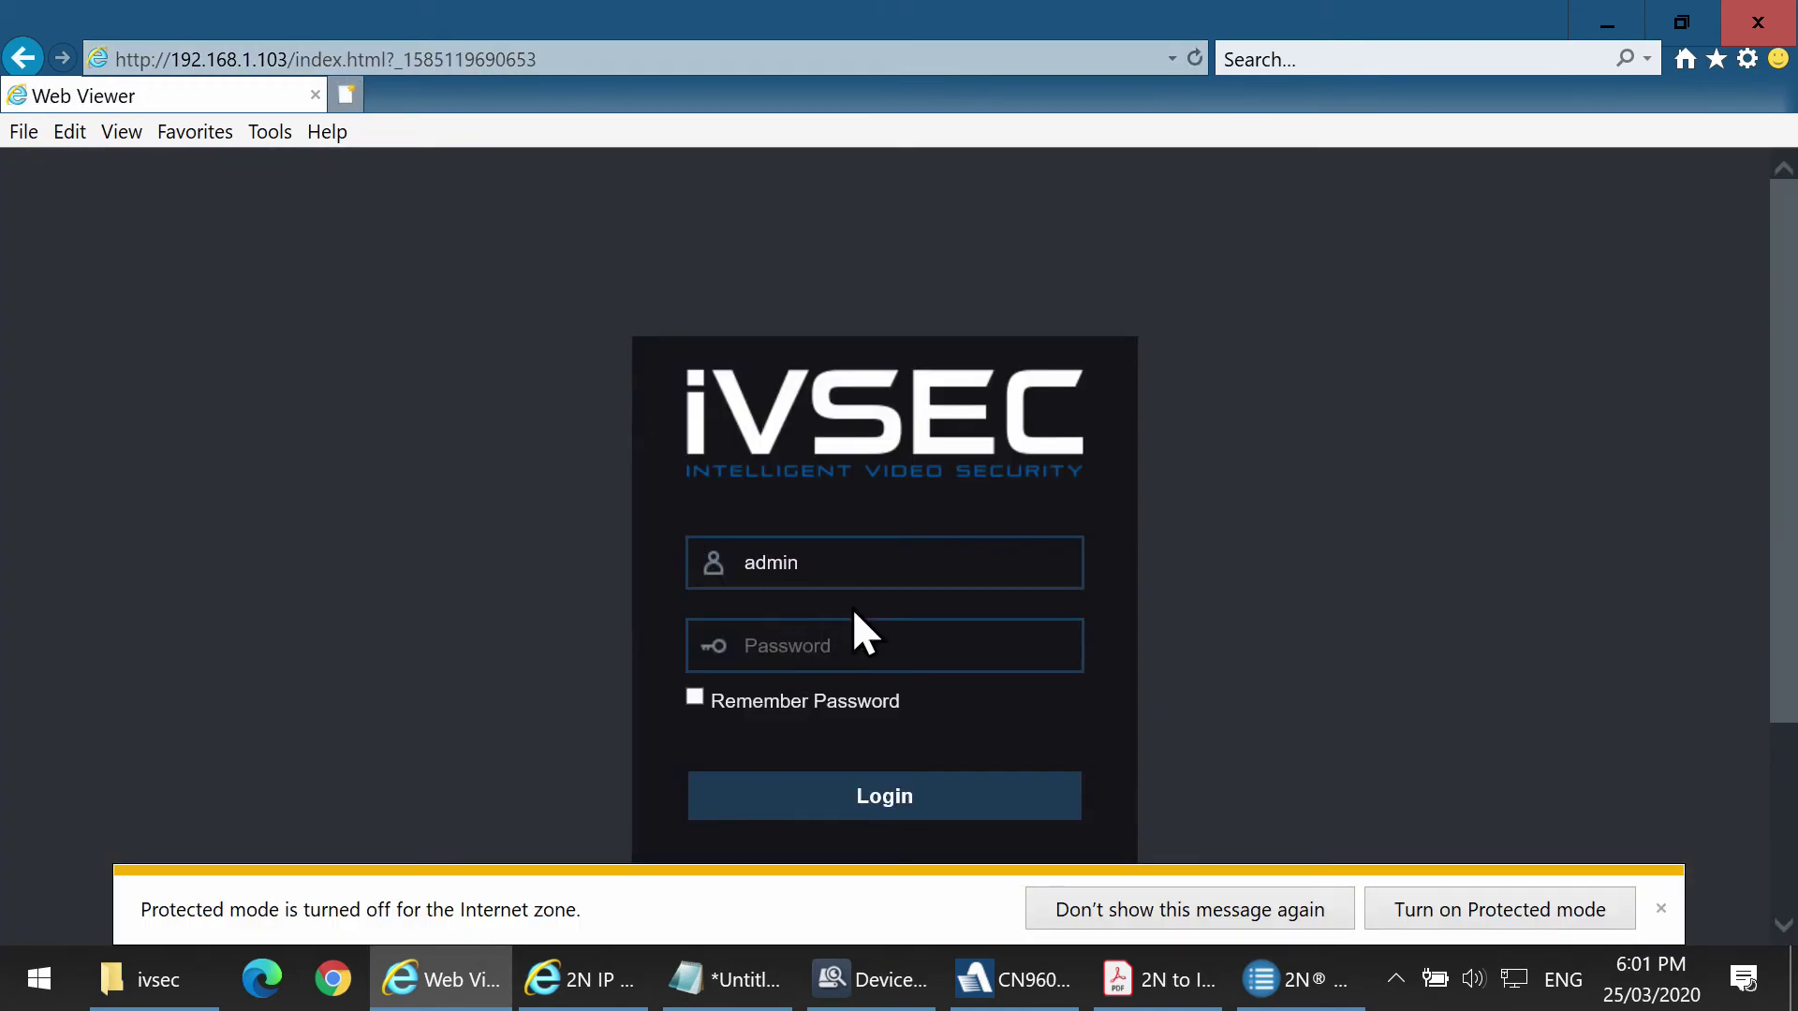
click(815, 633)
click(878, 794)
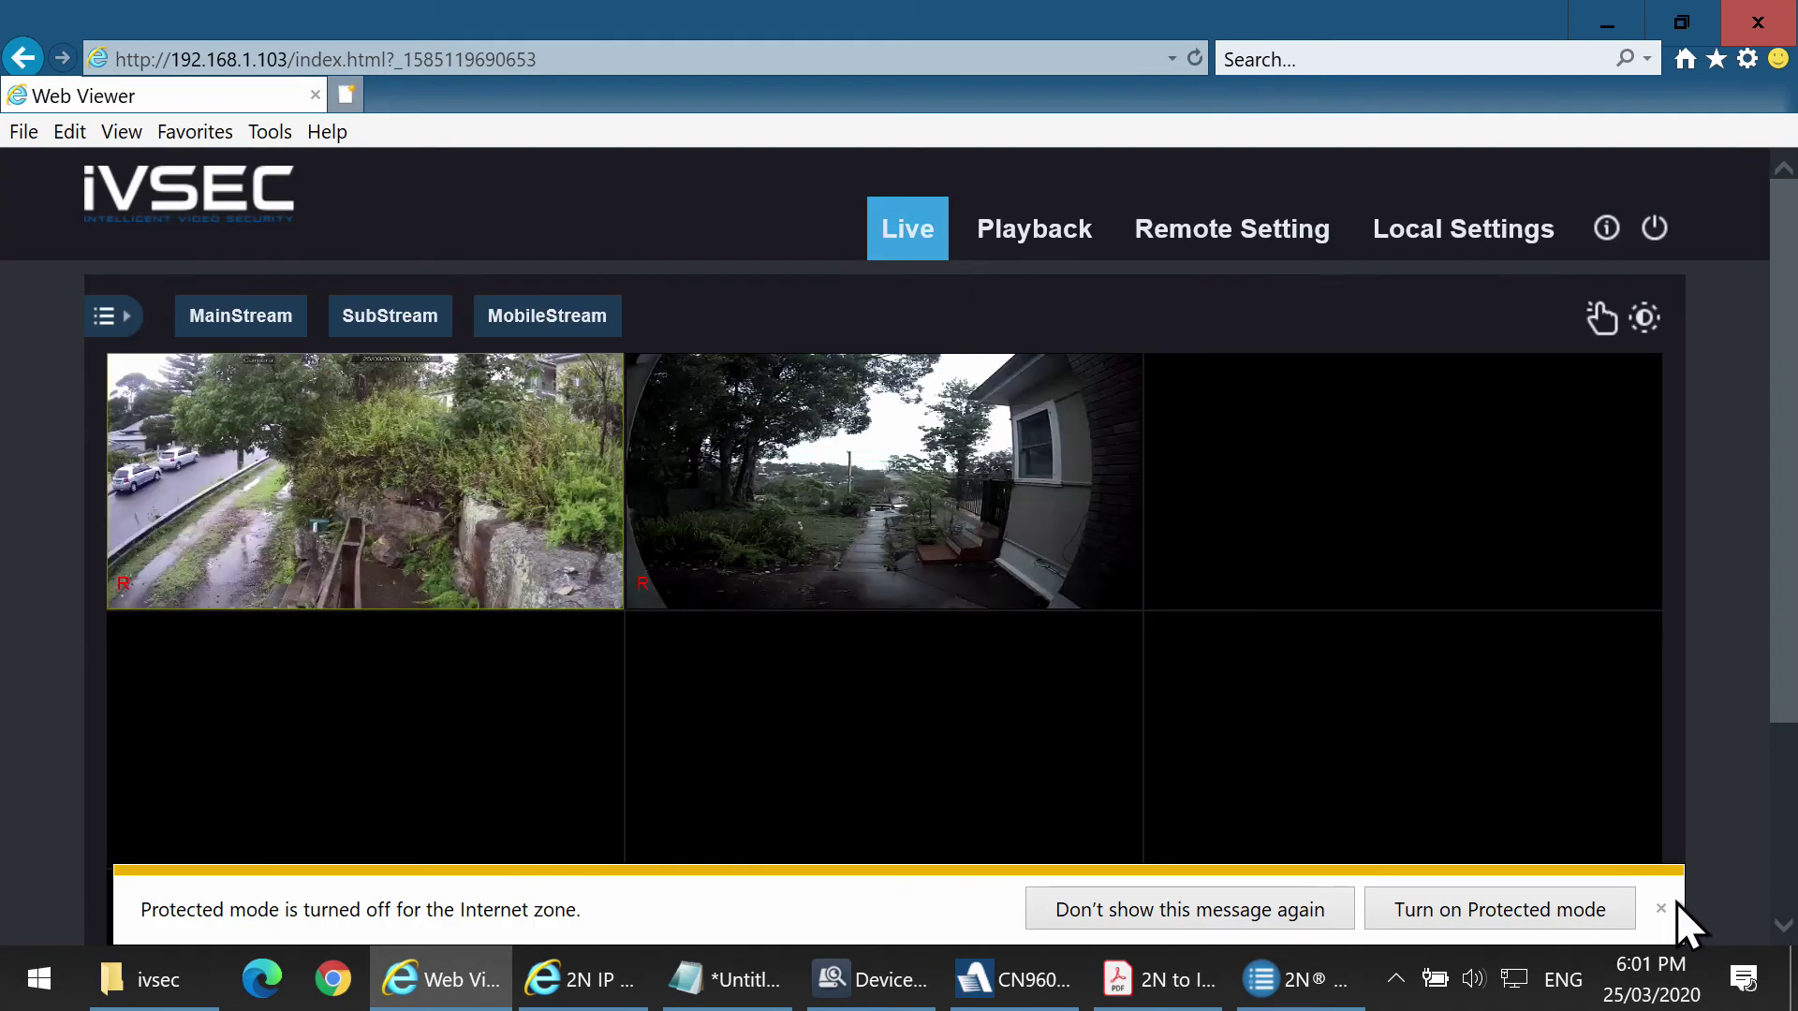
click(1660, 909)
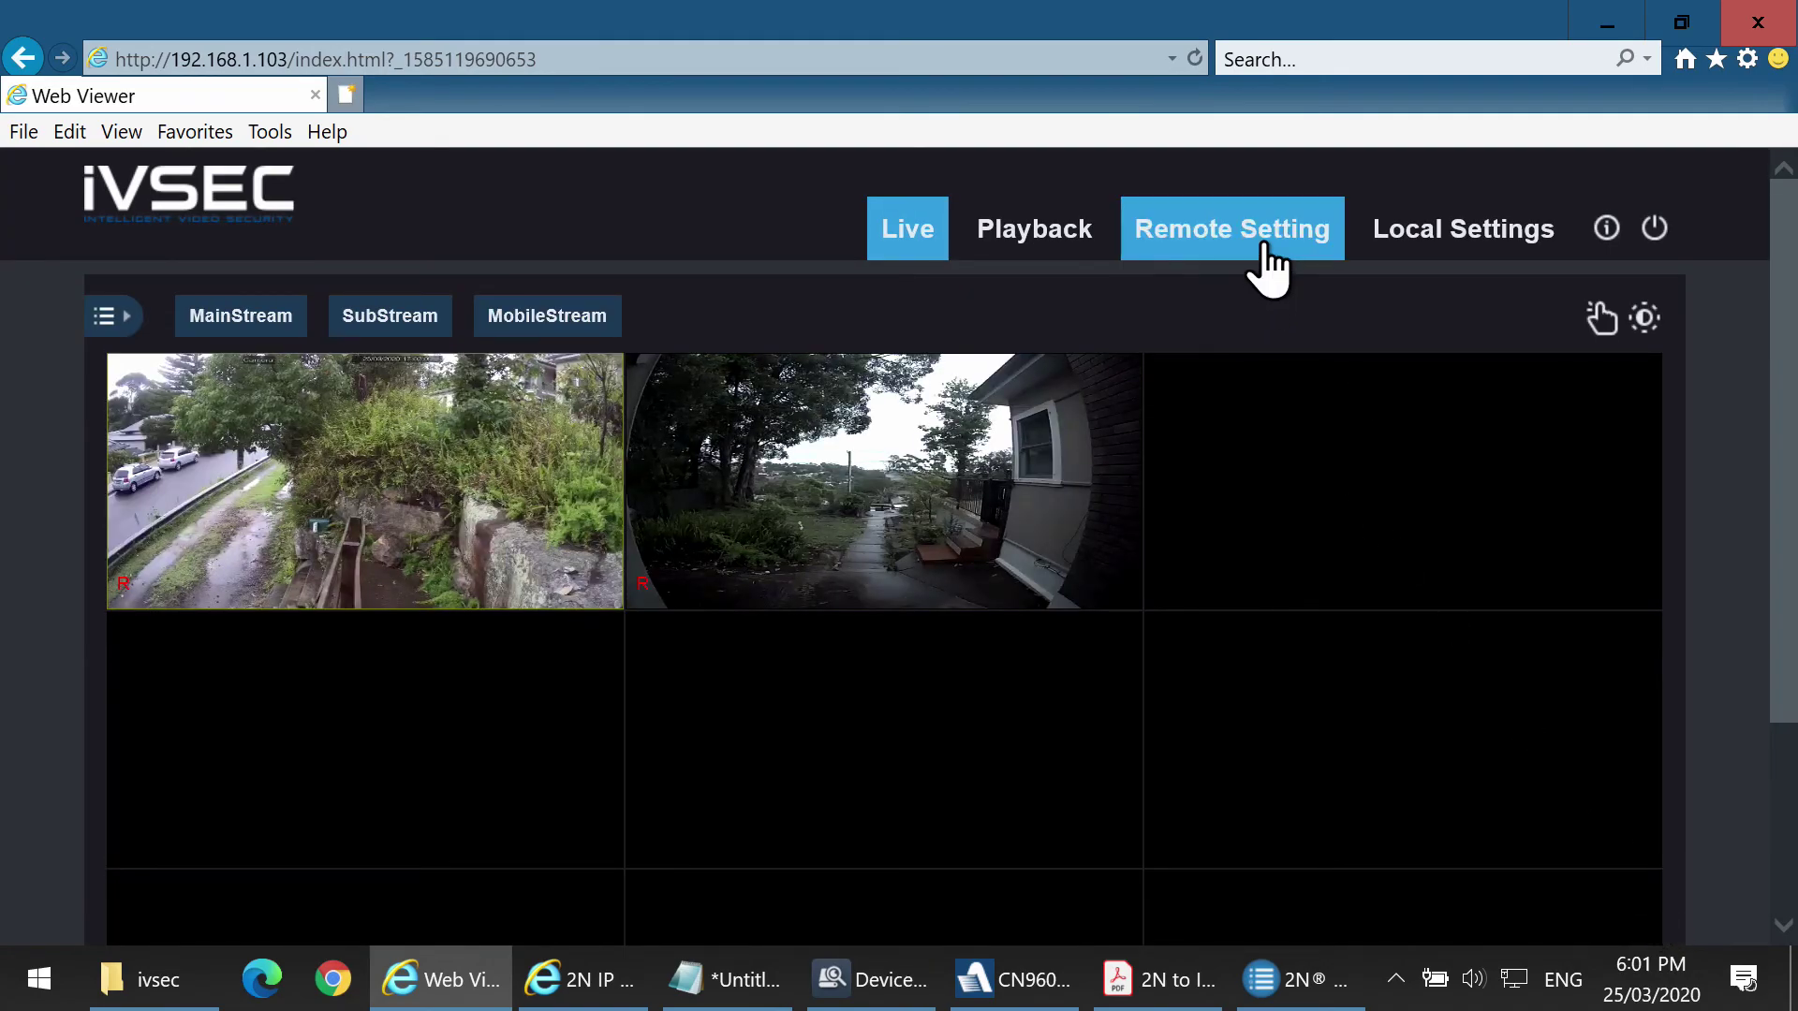
click(1277, 230)
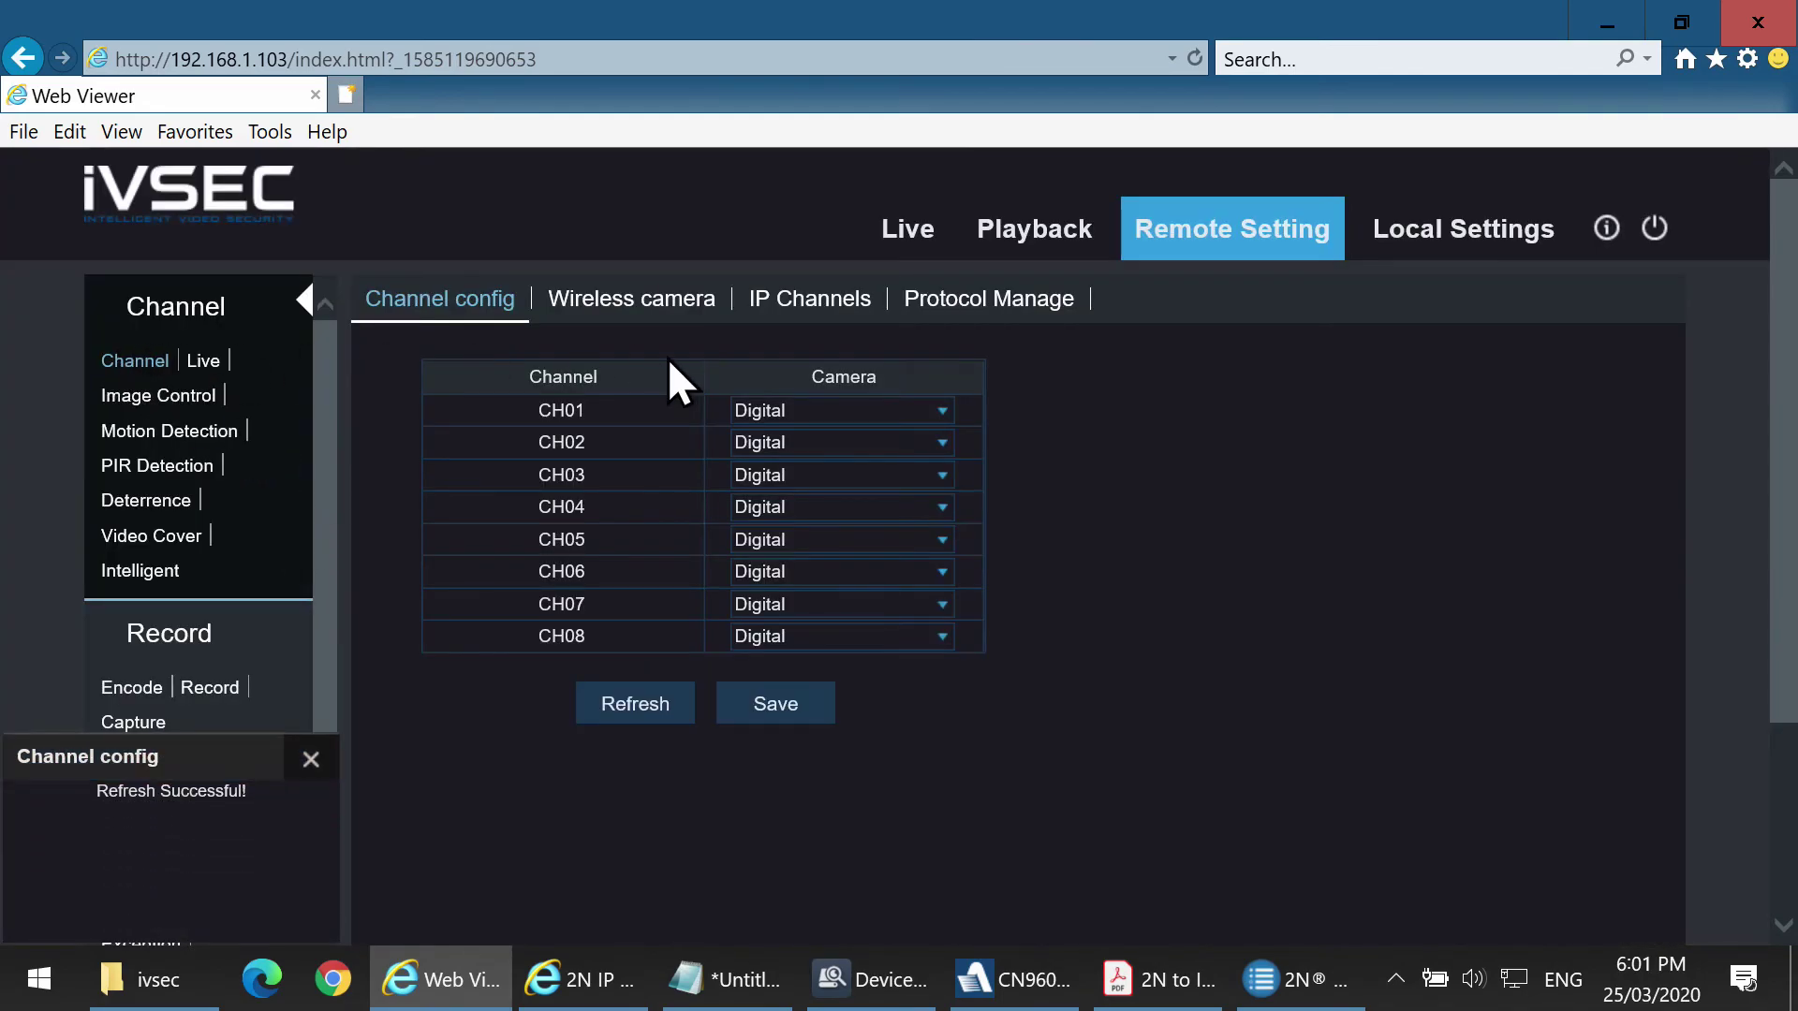
Under Protocol Manage's IP channels, change CH3's switch mode to Manual.
click(910, 299)
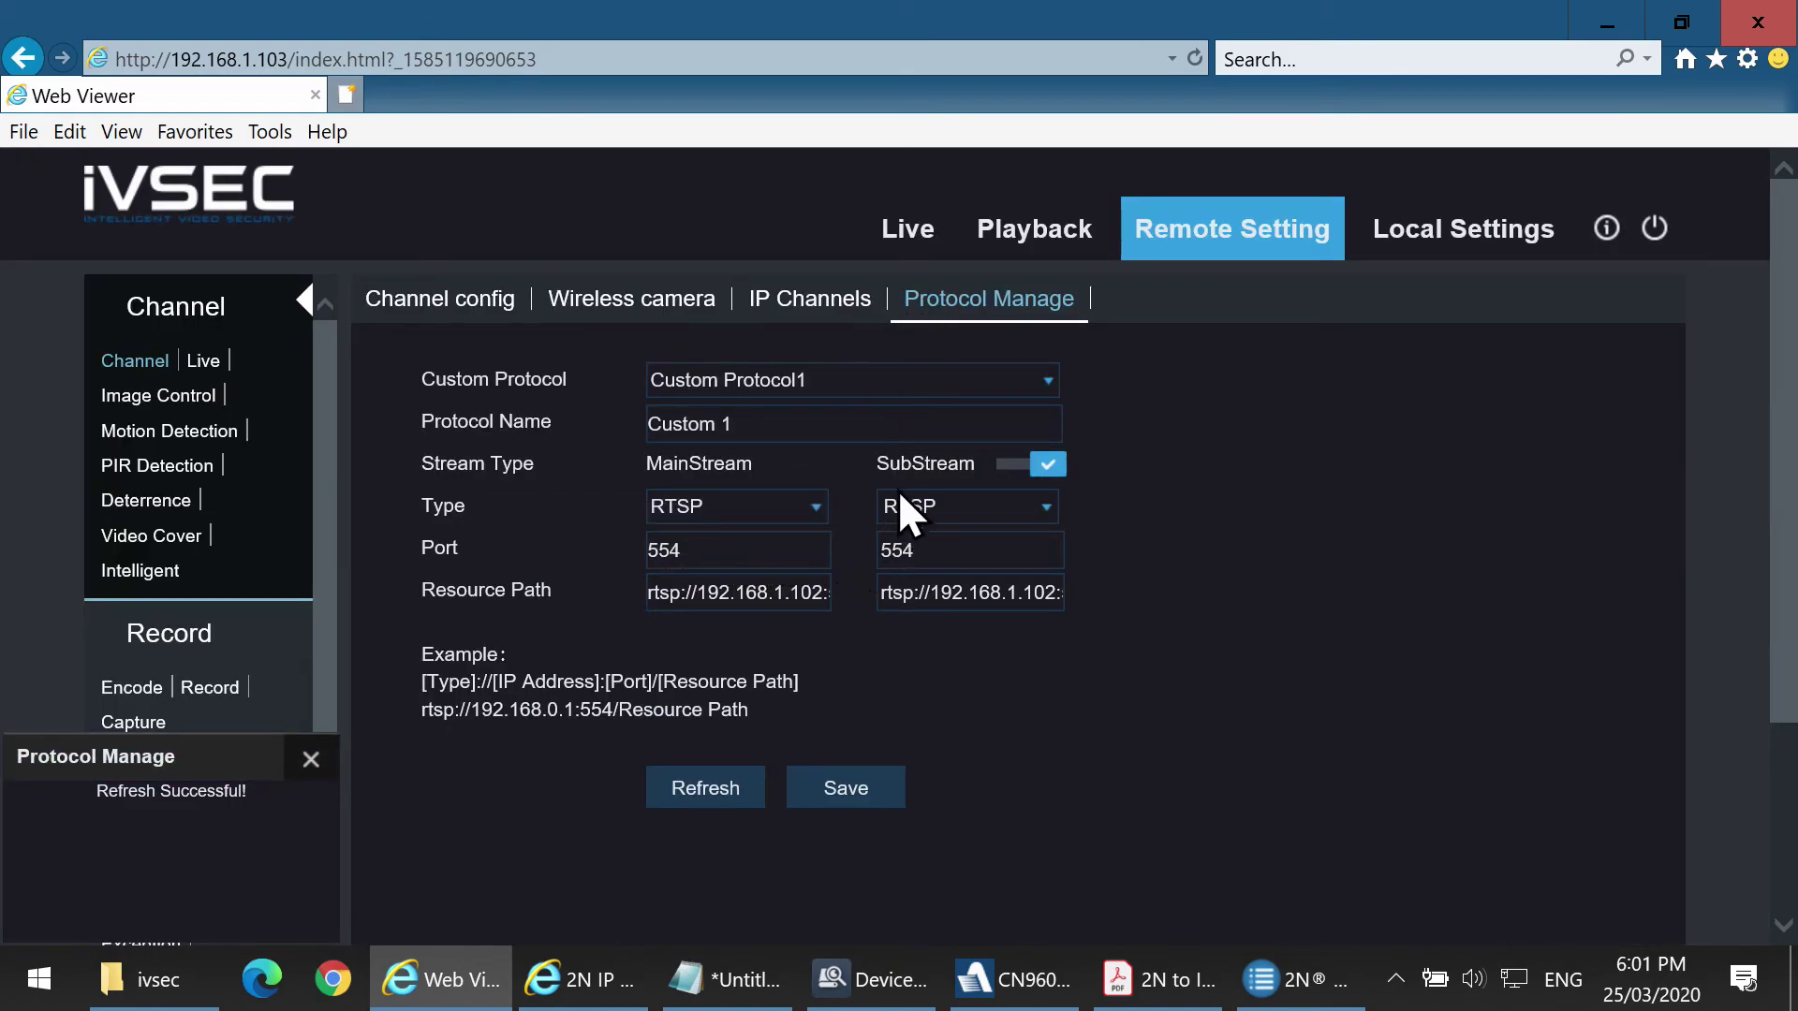
click(855, 319)
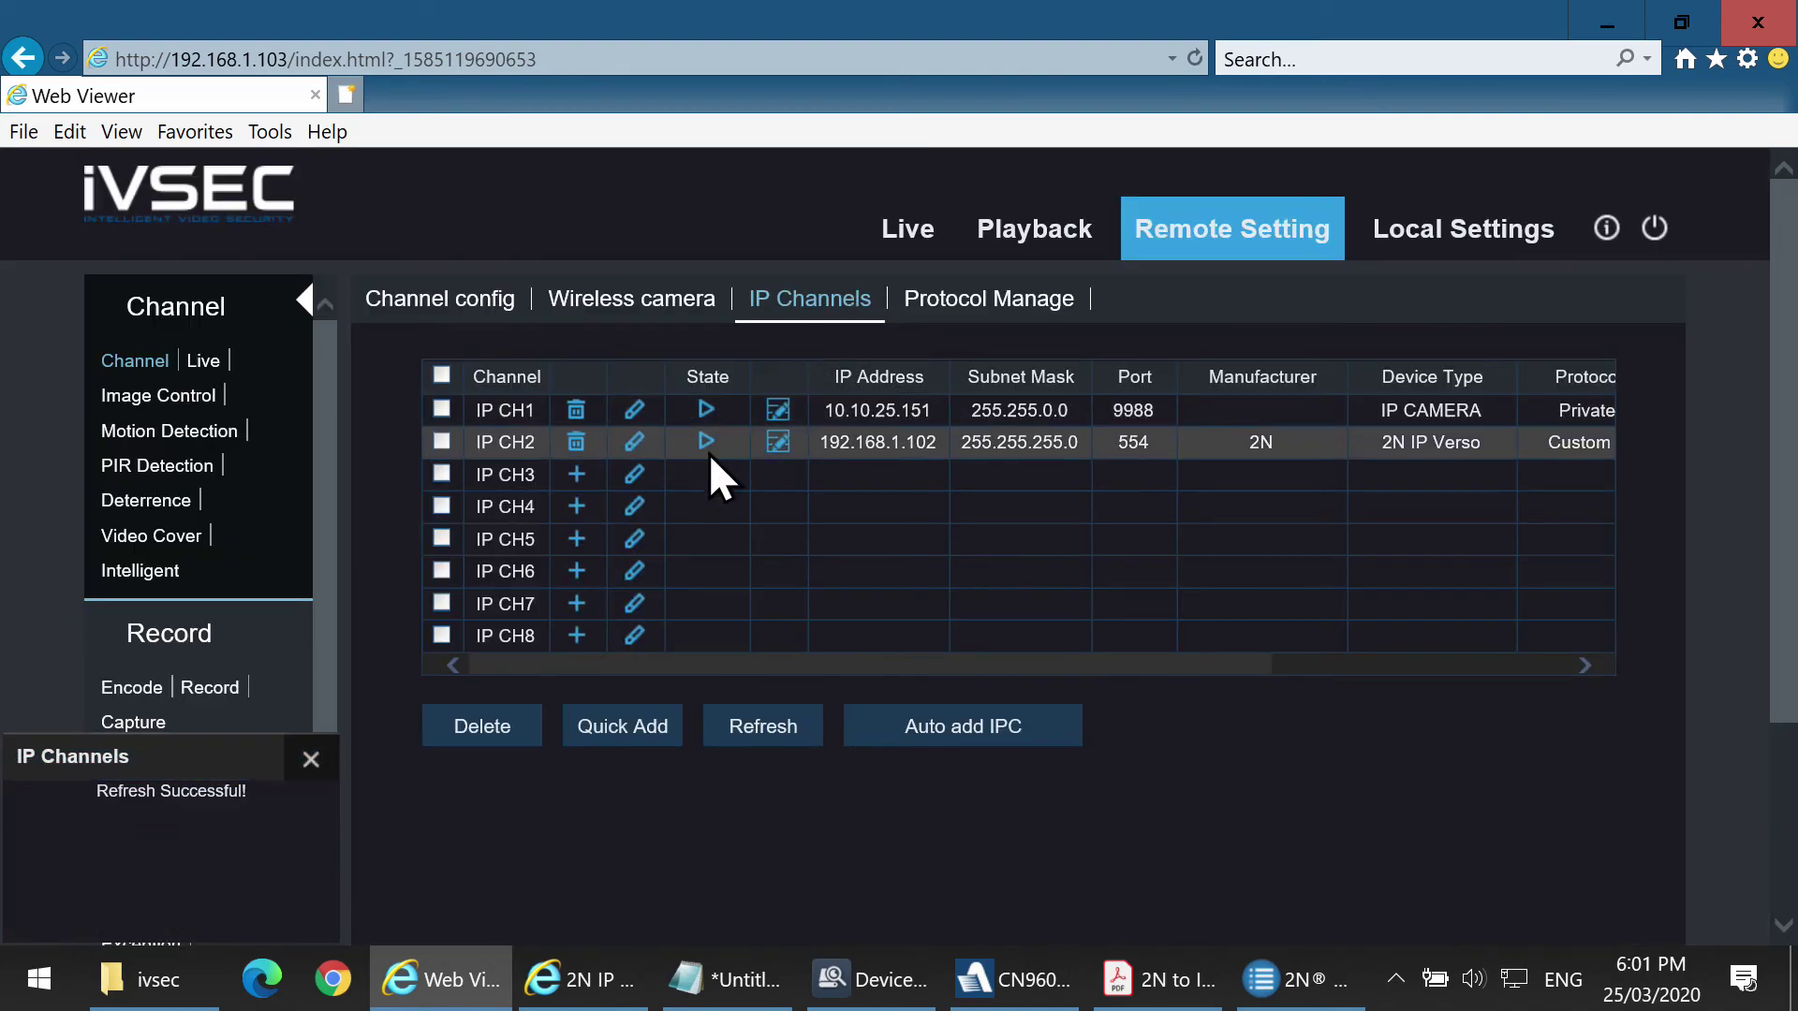
click(636, 472)
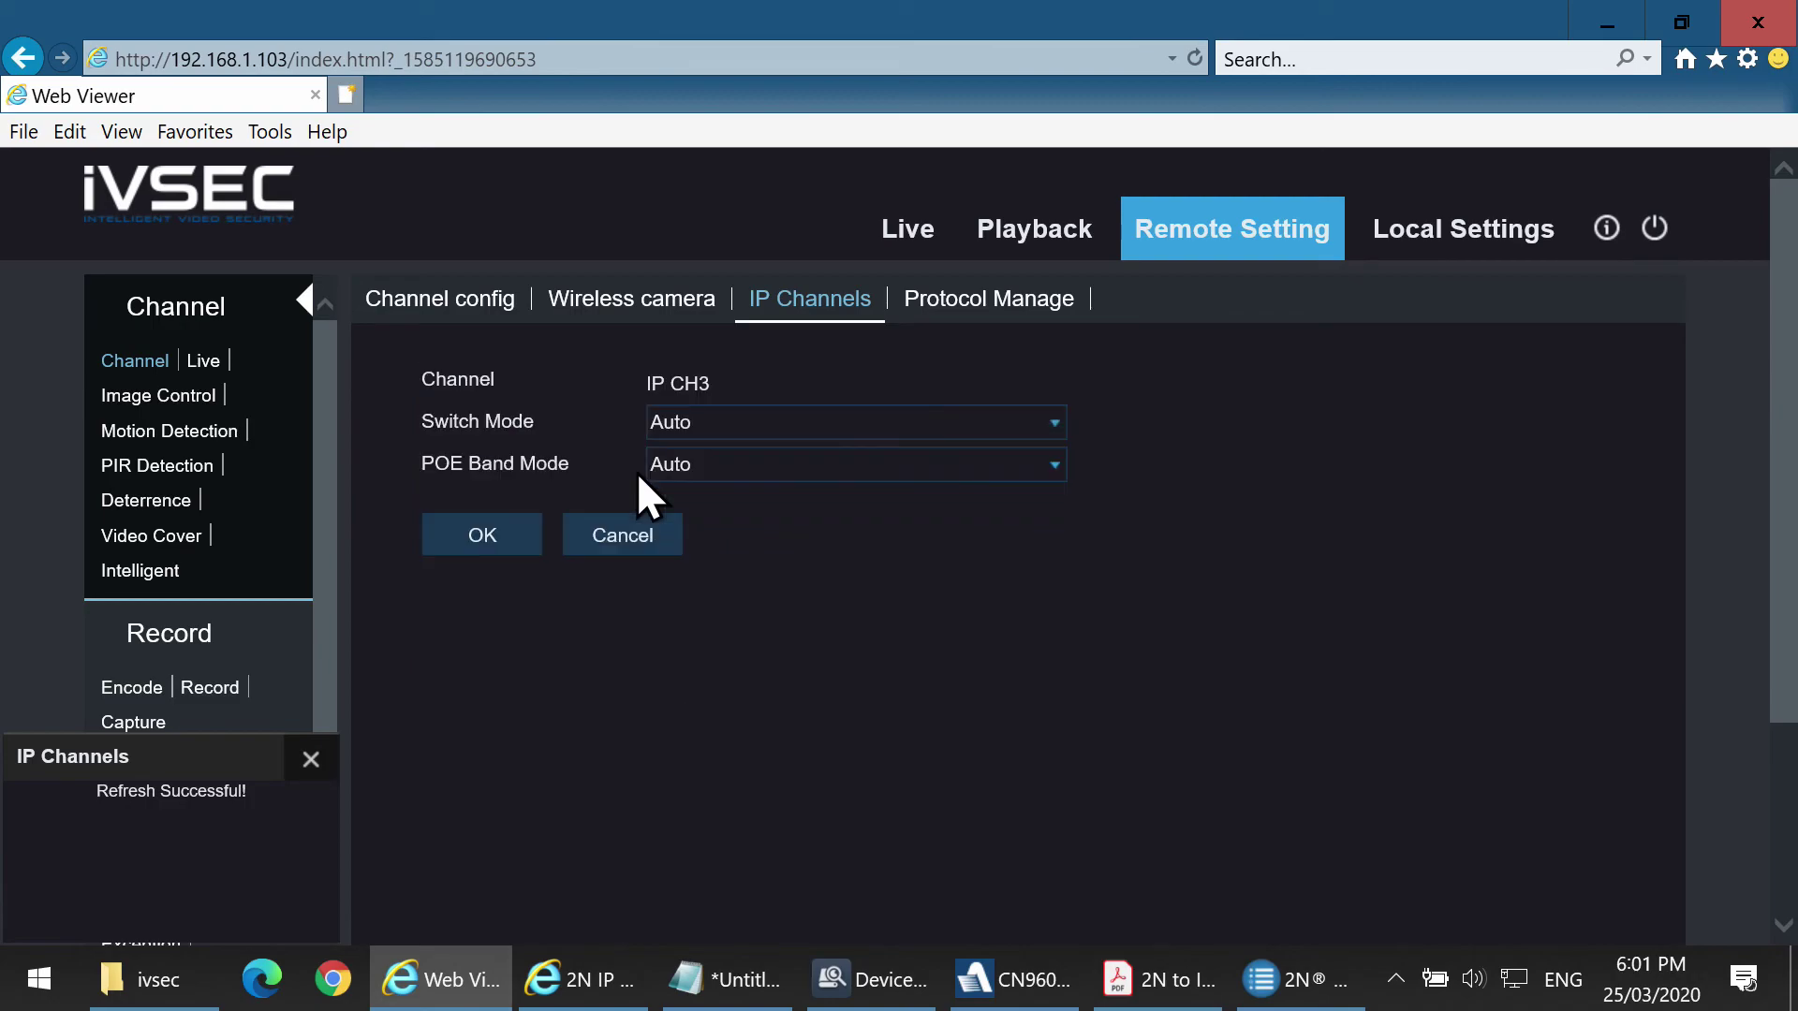
click(702, 422)
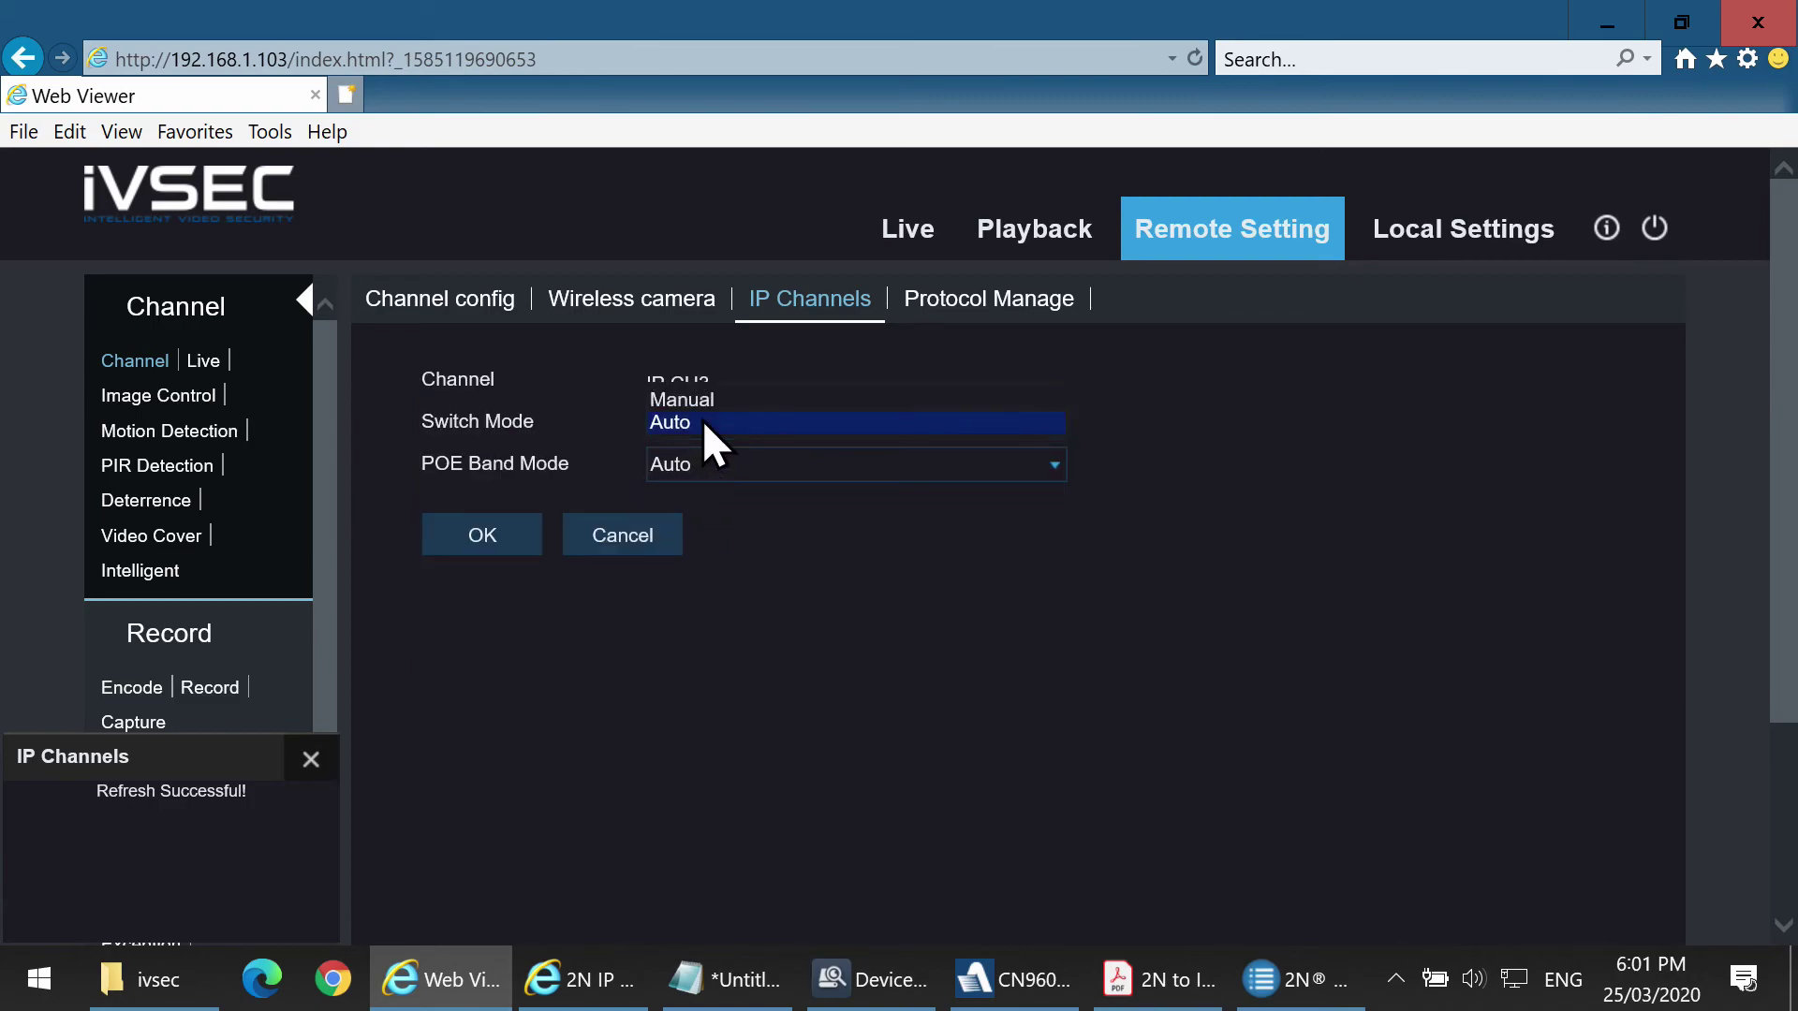
click(708, 402)
click(528, 534)
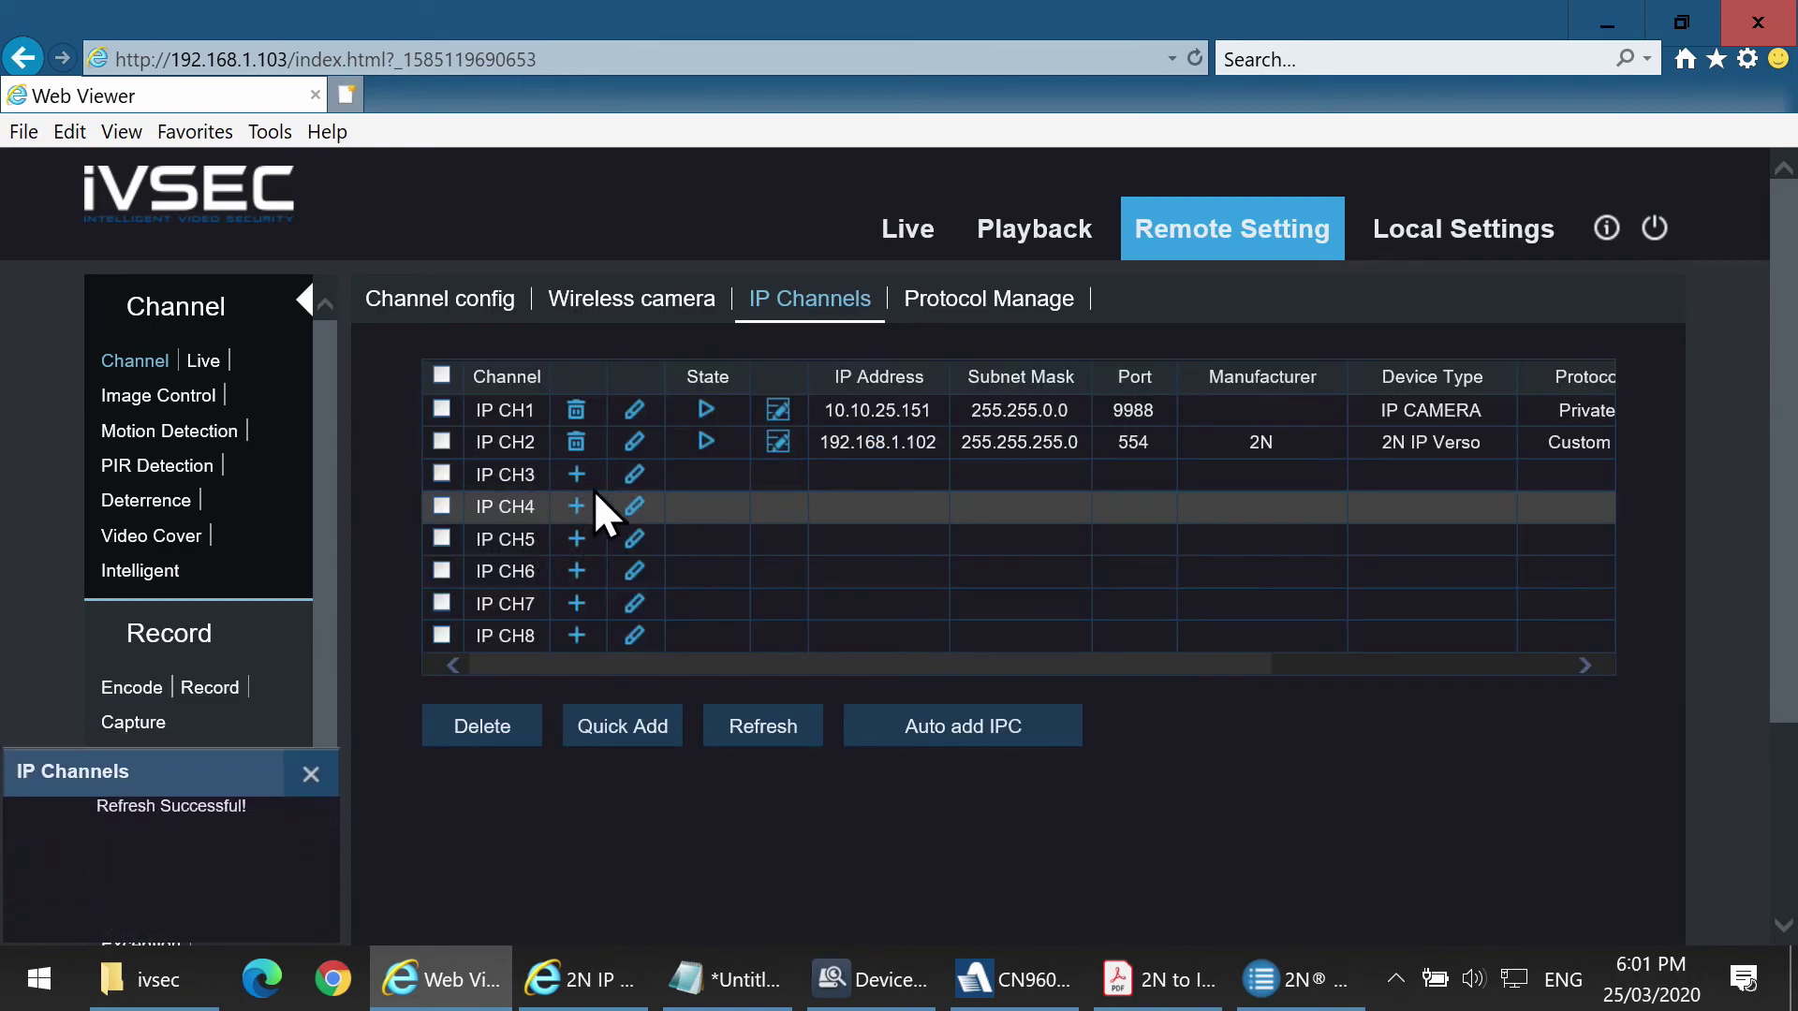
click(575, 475)
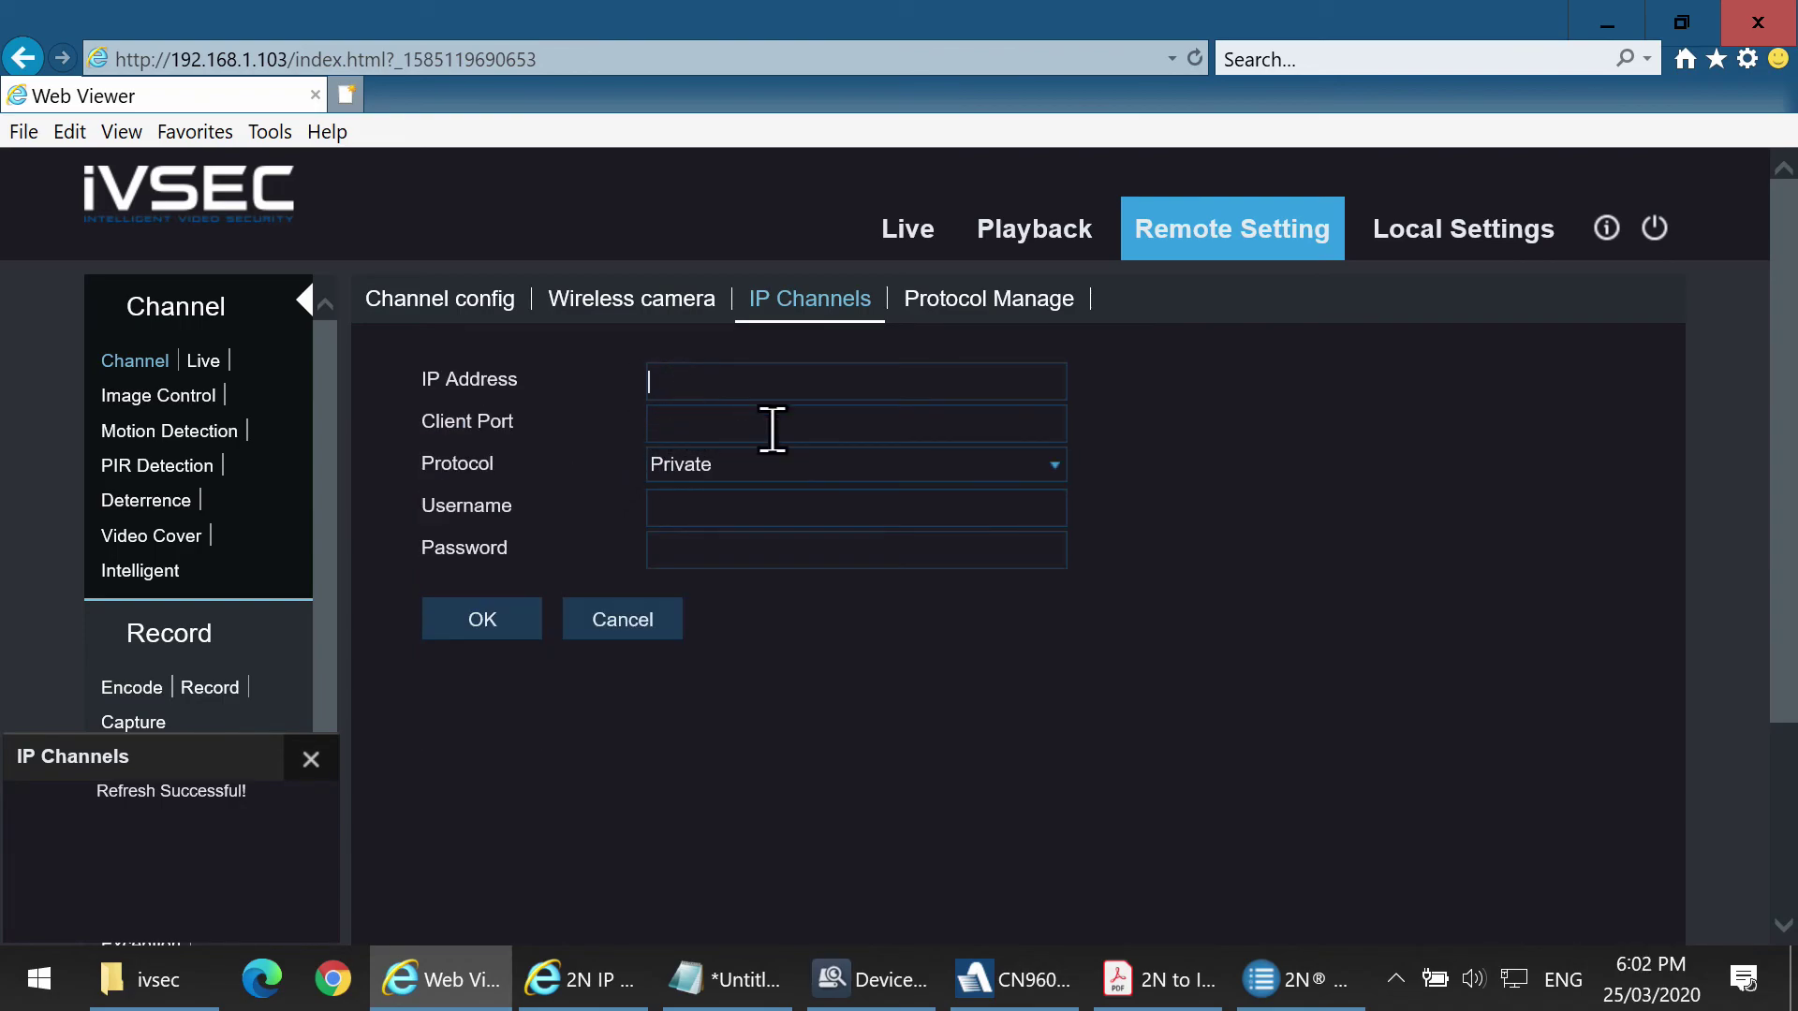
Add device 192.168.1.102, port 80, Onvif protocol with its login to CH3, then refresh the table.
text(192.168.1)
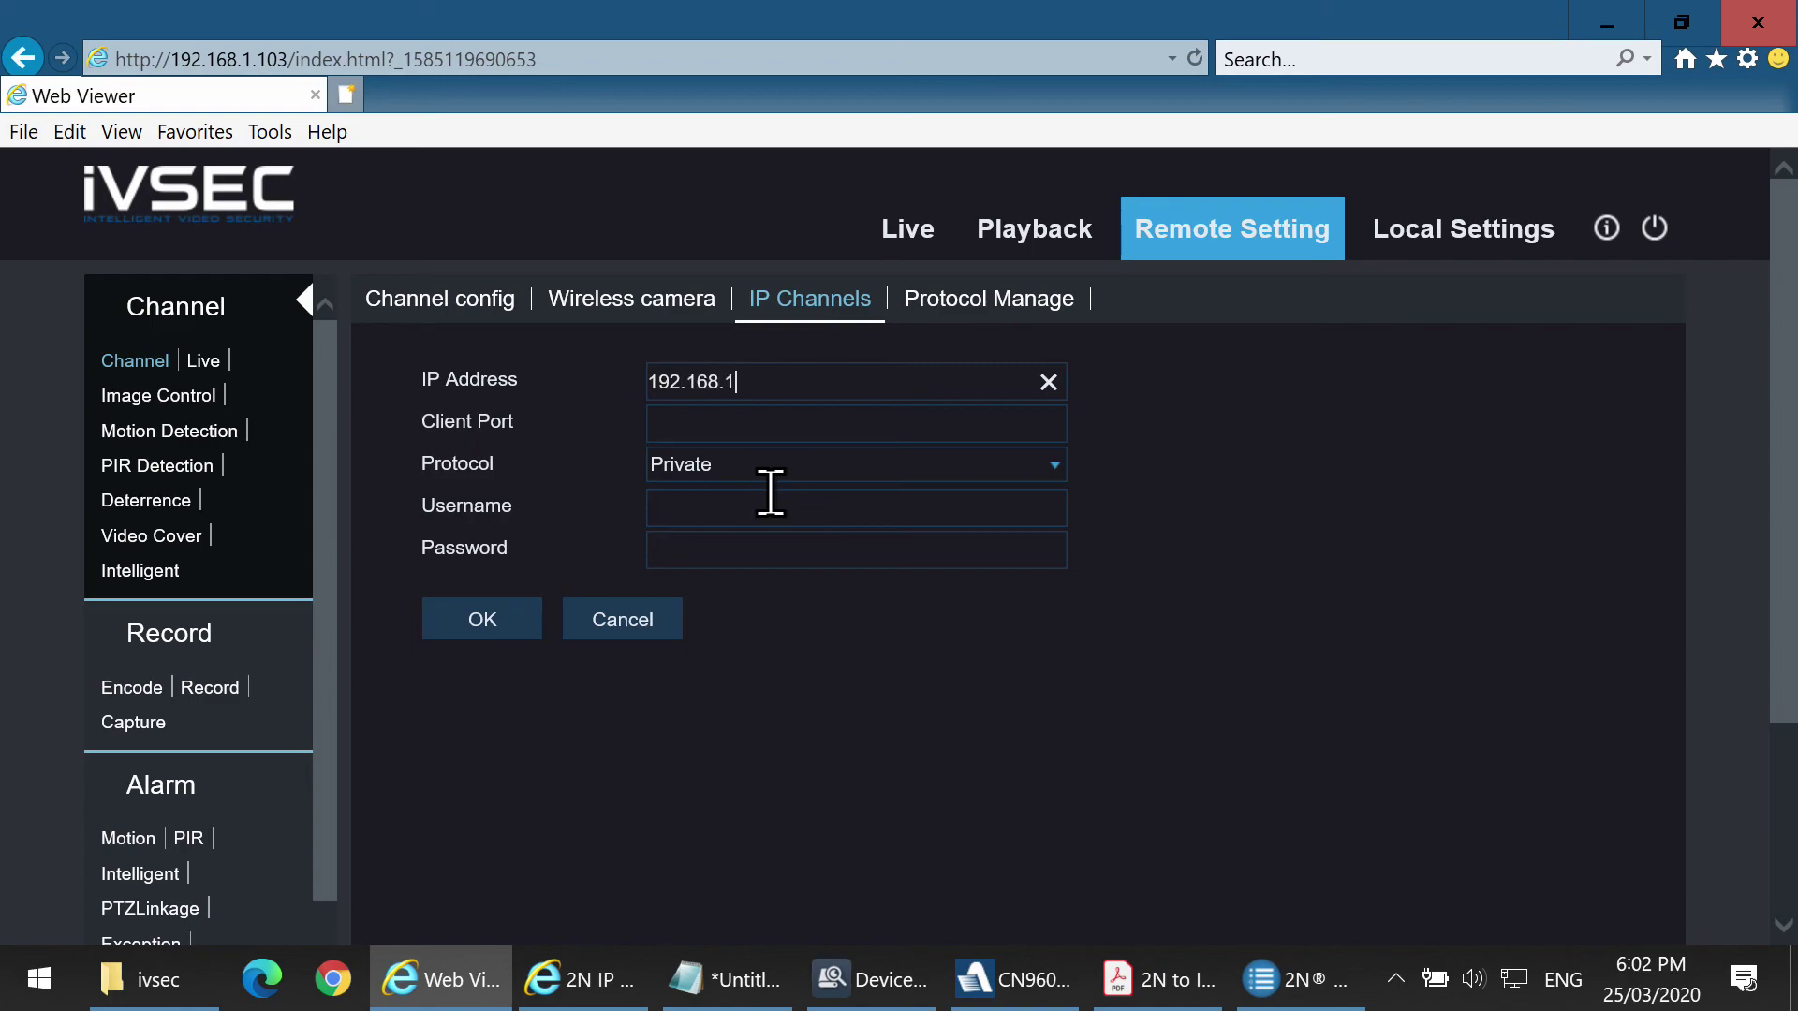
text(.102)
key(Tab)
key(Tab)
key(Down)
key(Tab)
text(ad)
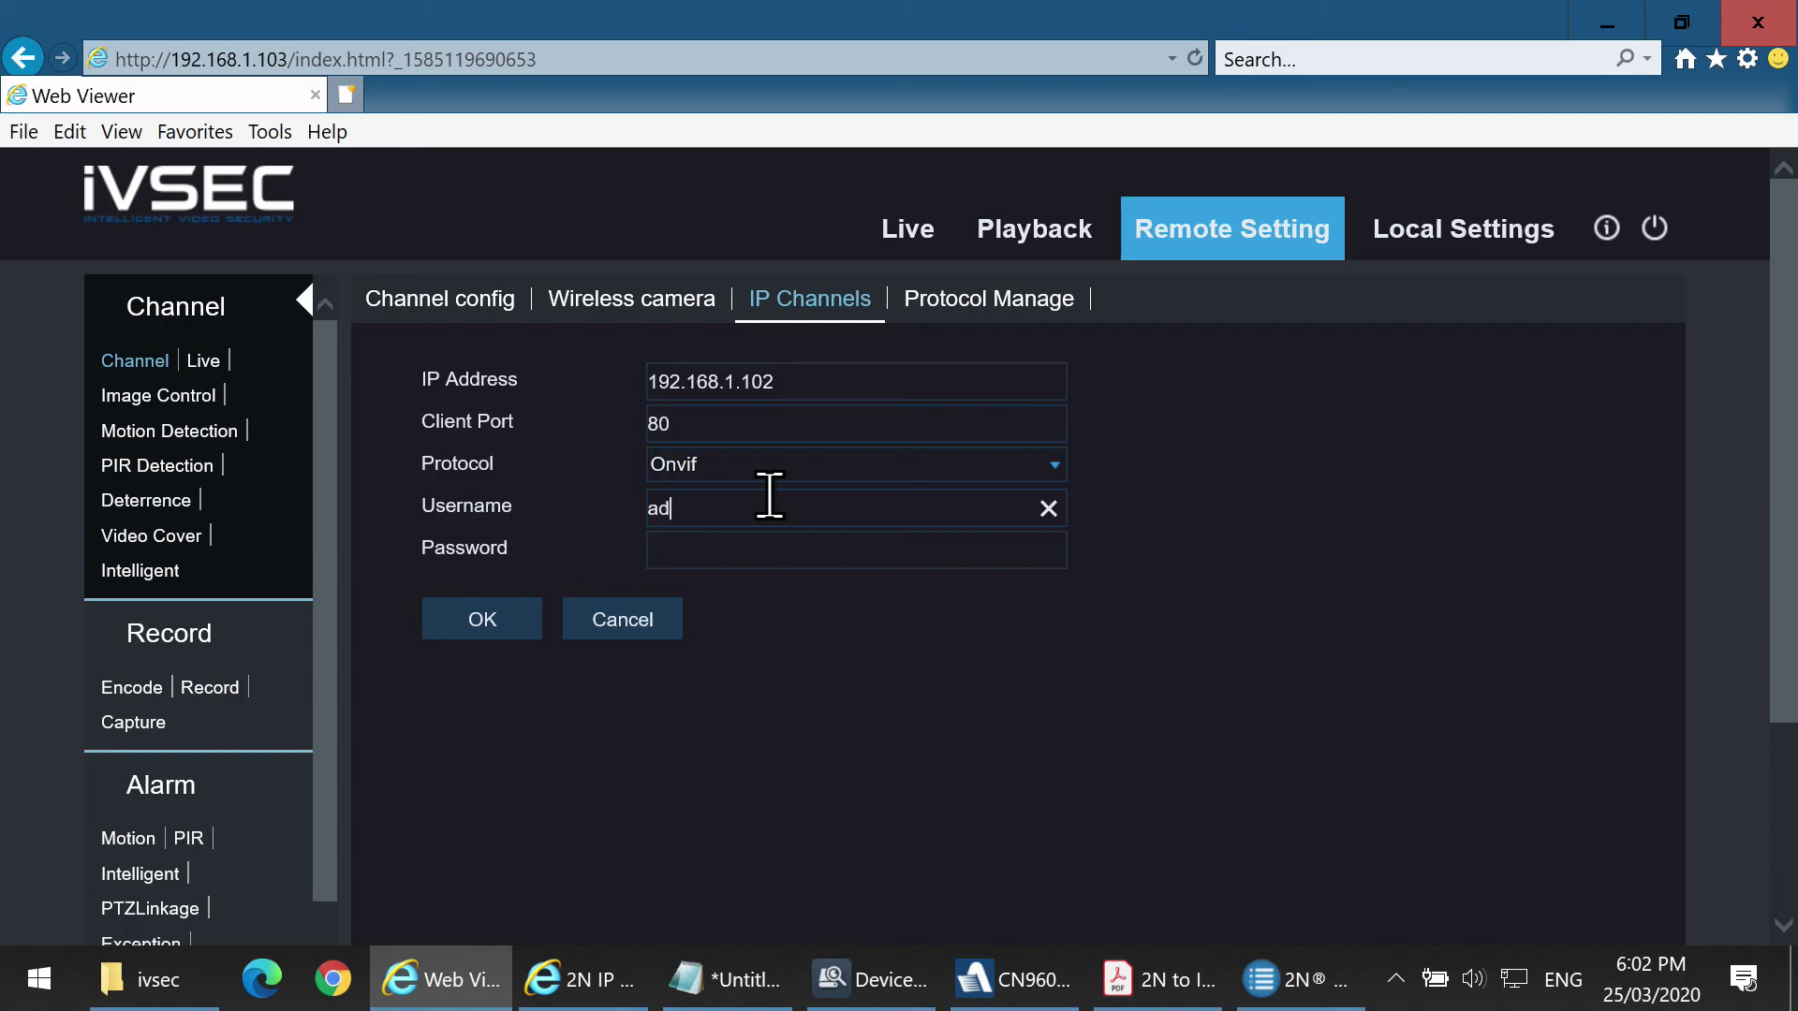
key(Tab)
text(***)
click(488, 625)
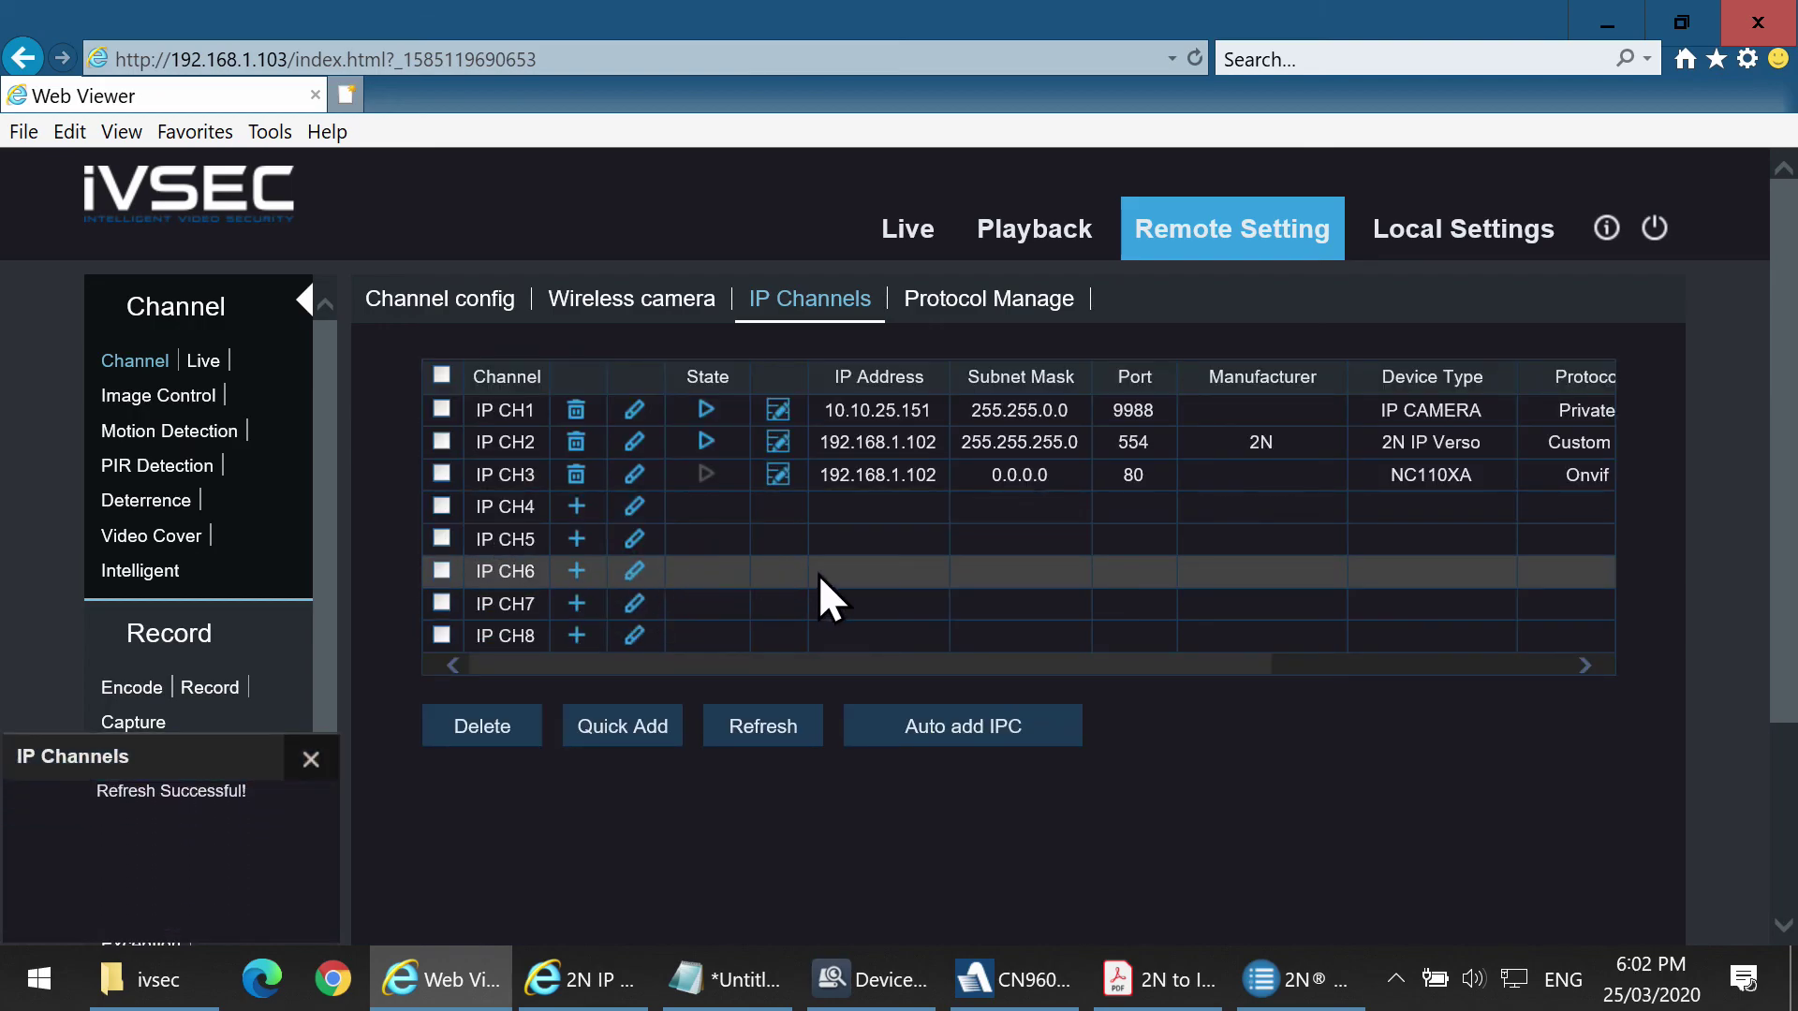
click(780, 729)
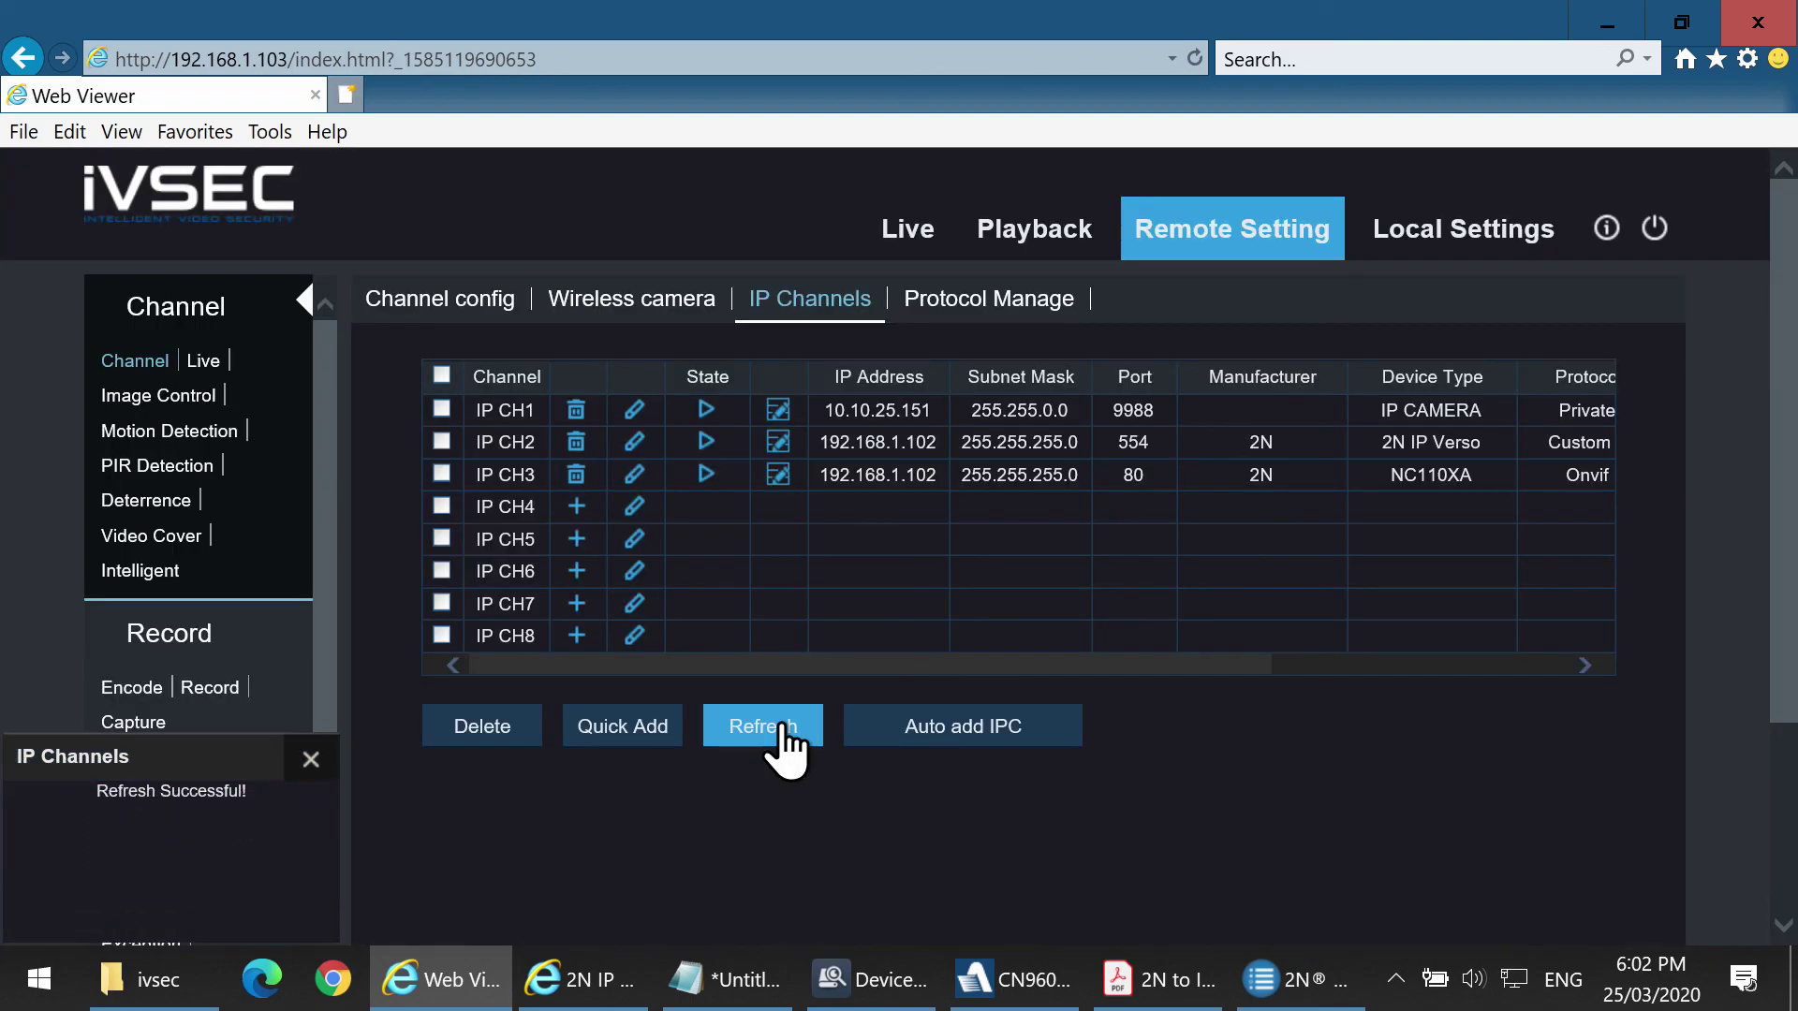
Return to the Live view and check the third tile's intercom feed alongside the second feed.
click(910, 232)
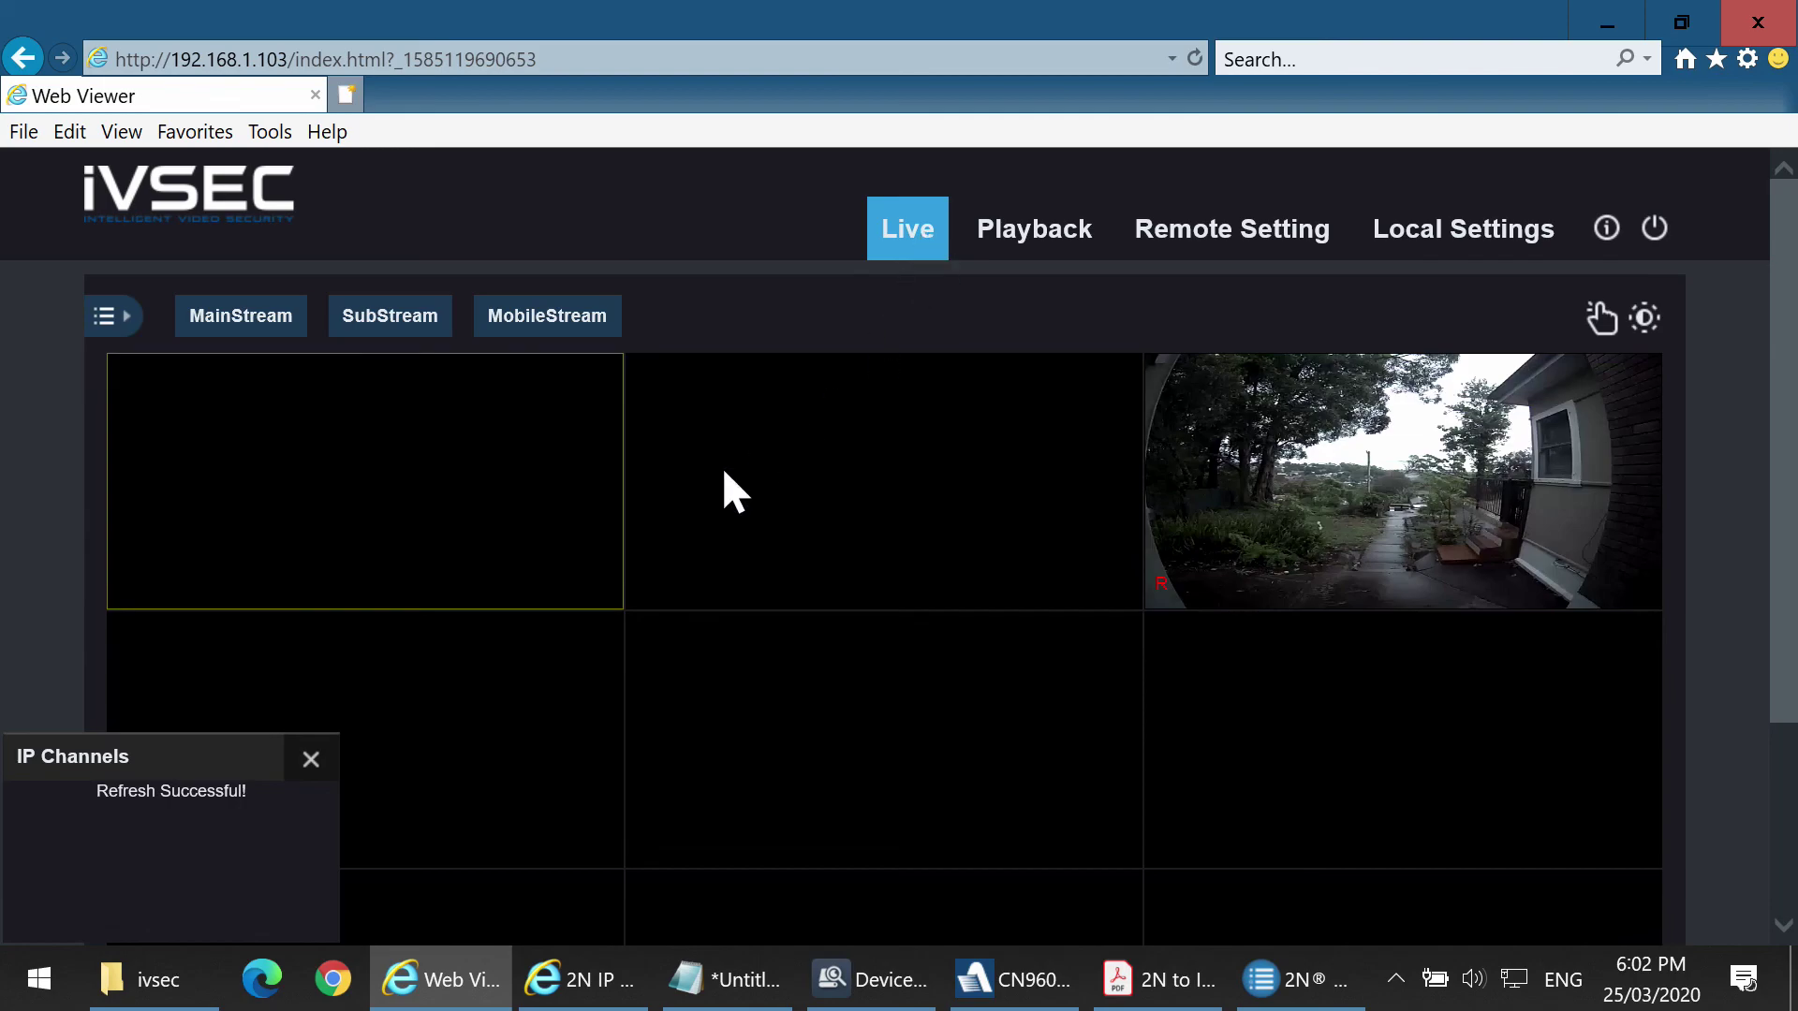
click(1511, 469)
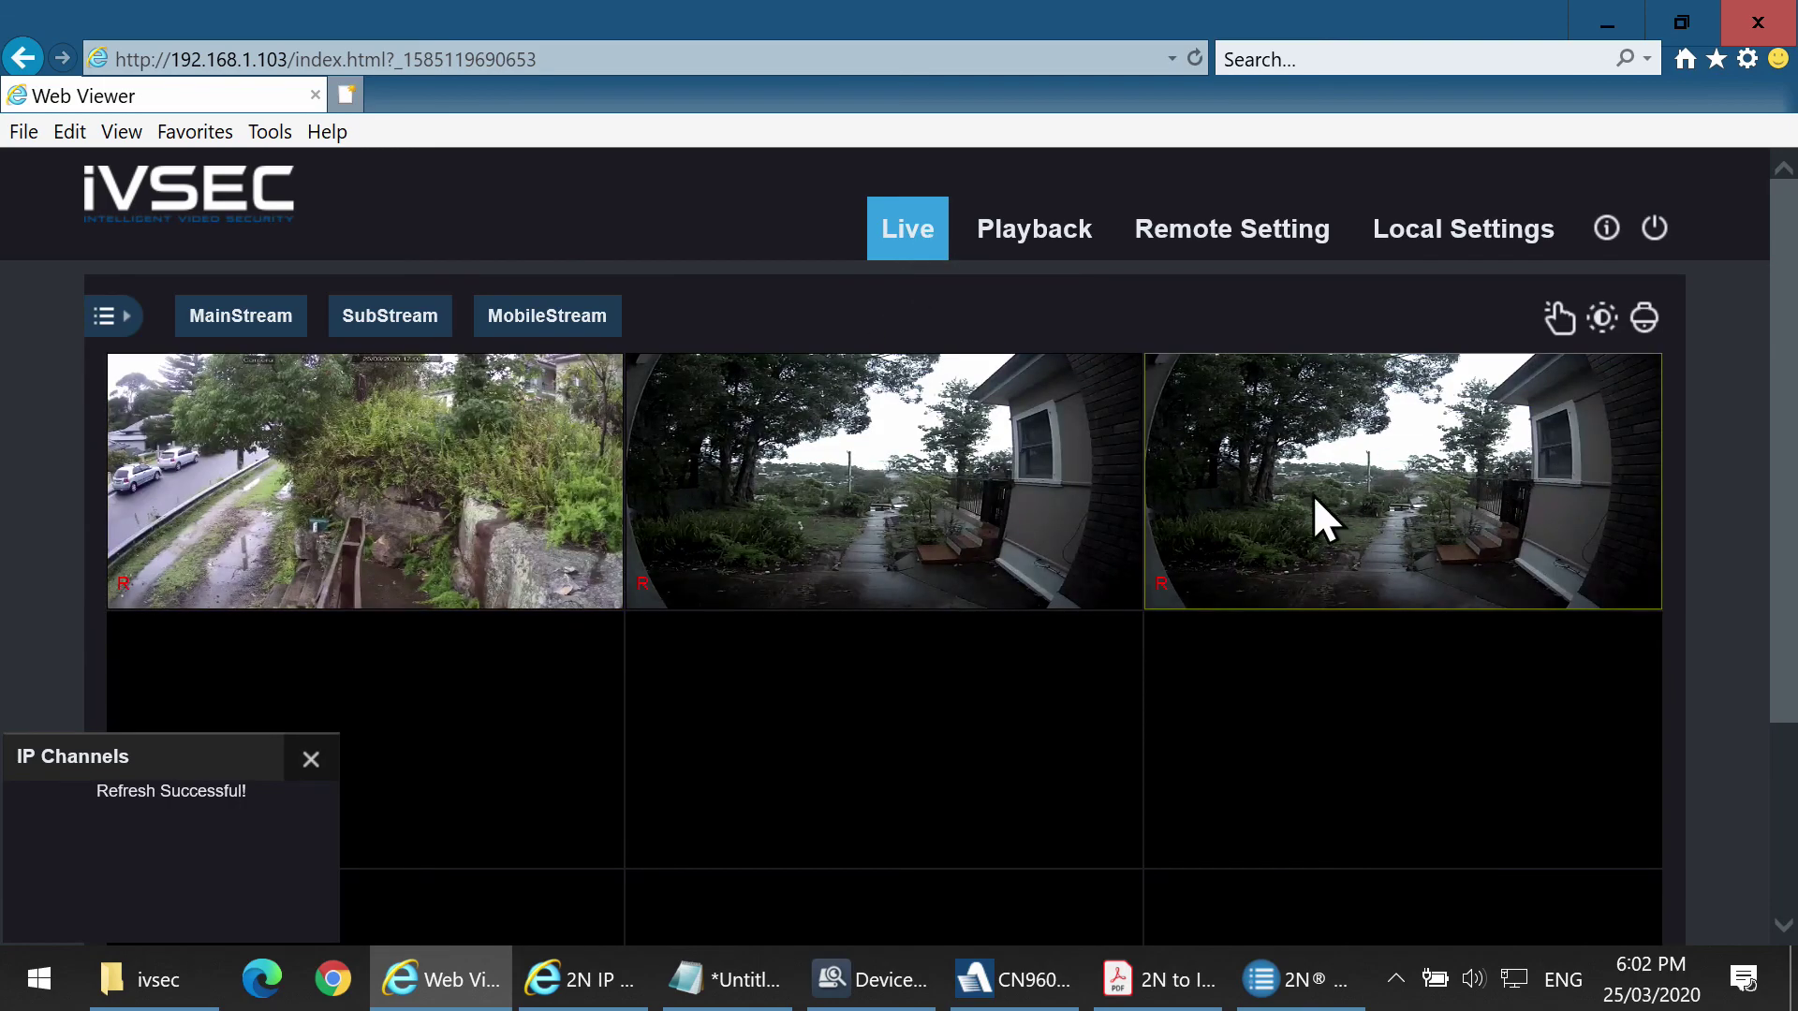
click(1007, 515)
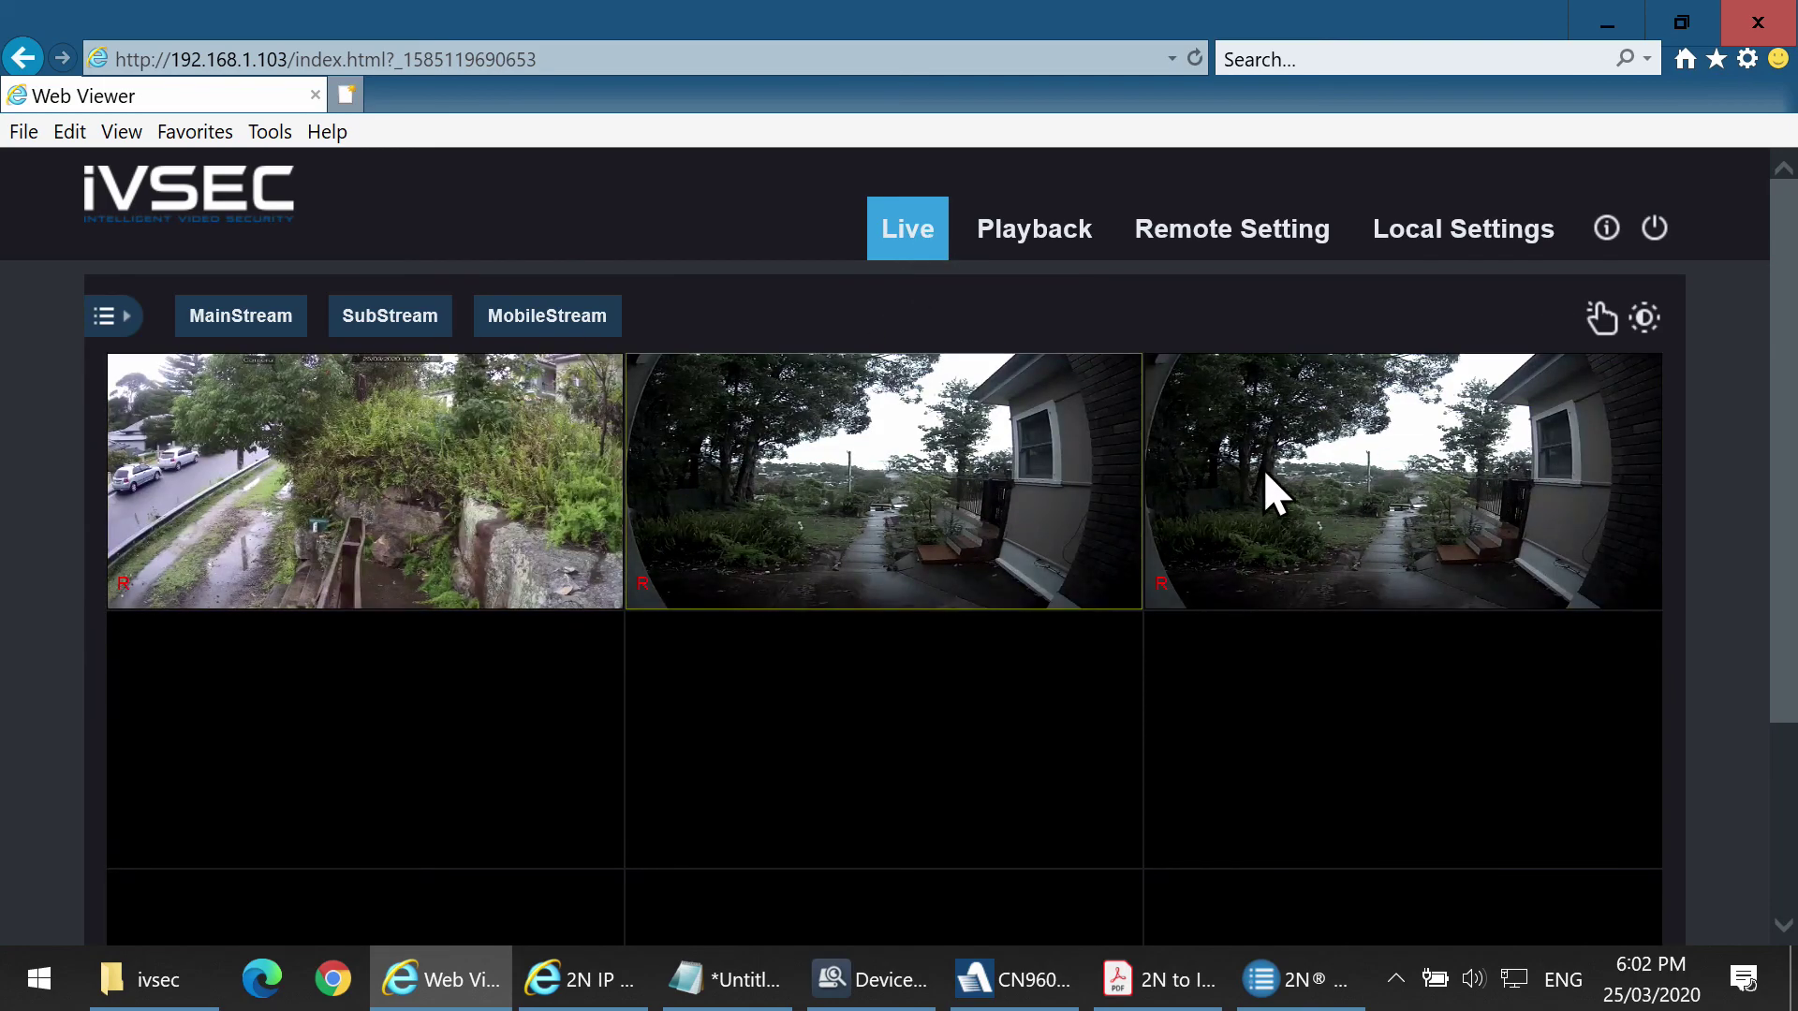